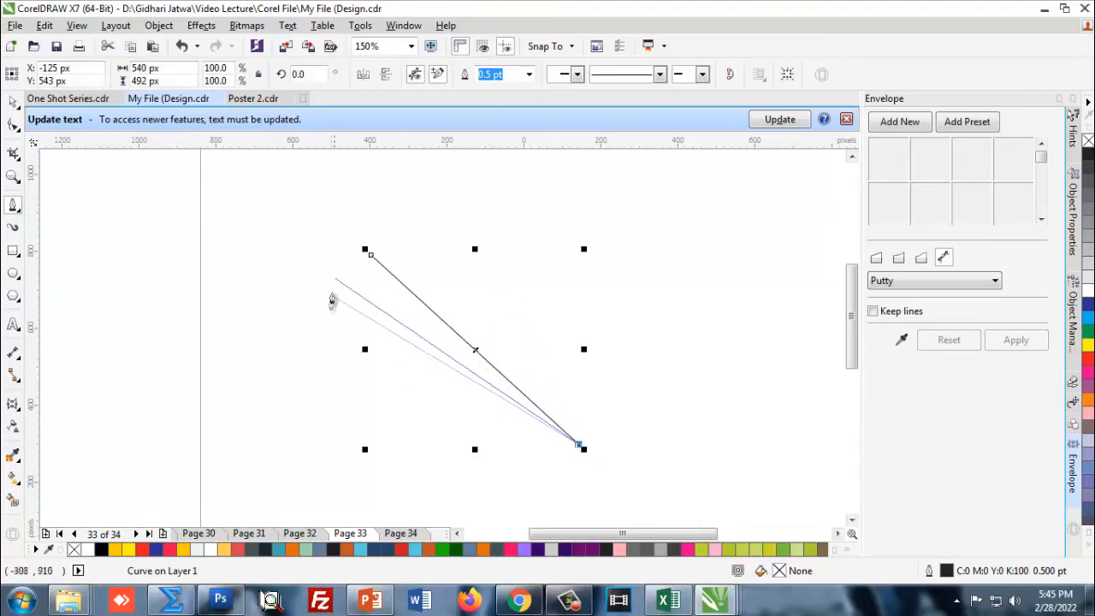
Close the diagonal line back onto its starting node and convert one of its overlapping segments to a curve
left_click(372, 256)
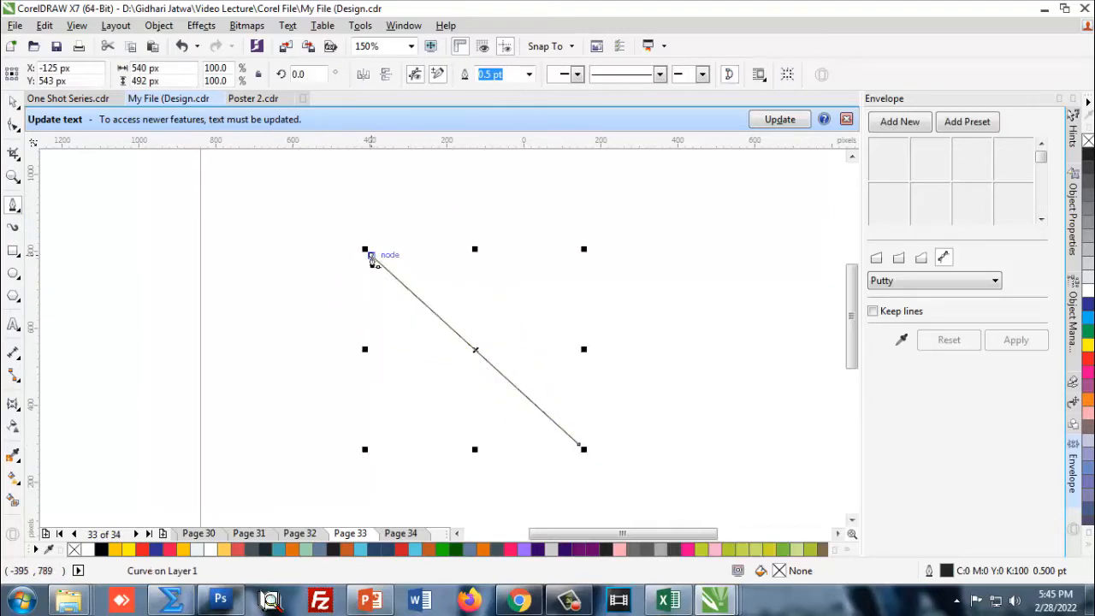
left_click(13, 102)
left_click(264, 286)
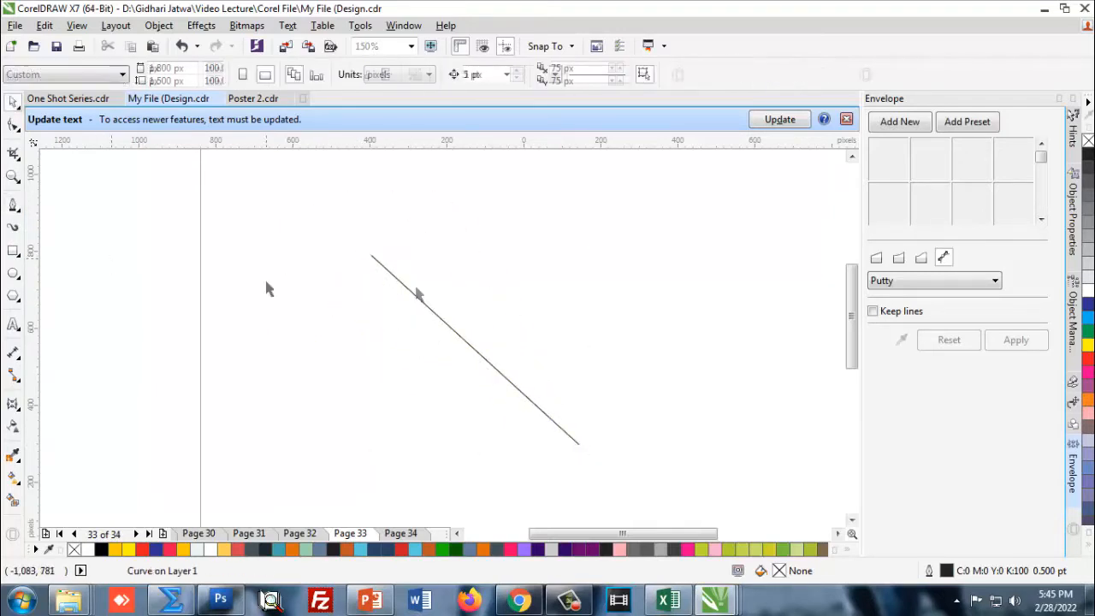
left_click(462, 345)
key("F10")
left_click(472, 347)
left_click(227, 76)
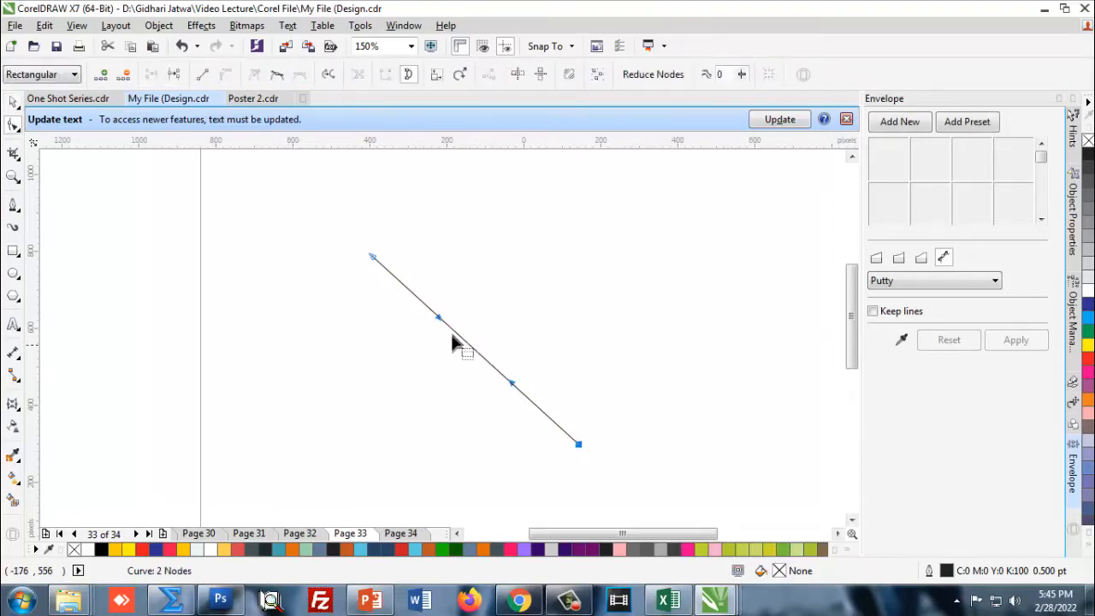
Bend the converted segment into an S-curve by adjusting its control handles at both end nodes
mouse_move(438, 319)
left_mouse_down()
mouse_move(516, 273)
mouse_move(535, 235)
mouse_move(519, 247)
left_mouse_up()
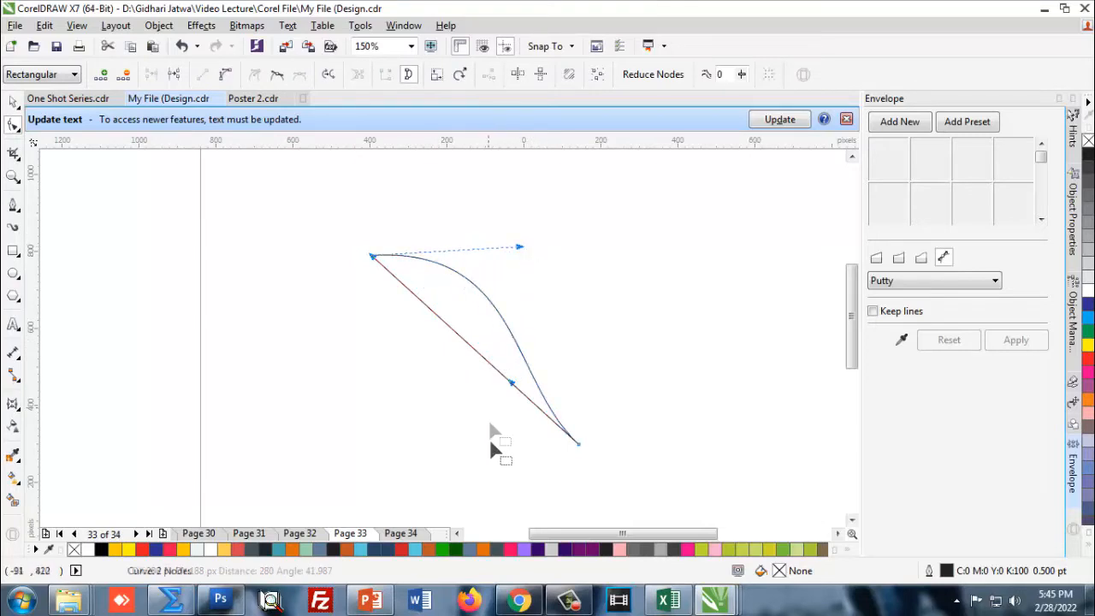
mouse_move(513, 387)
left_mouse_down()
mouse_move(439, 453)
mouse_move(452, 446)
left_mouse_up()
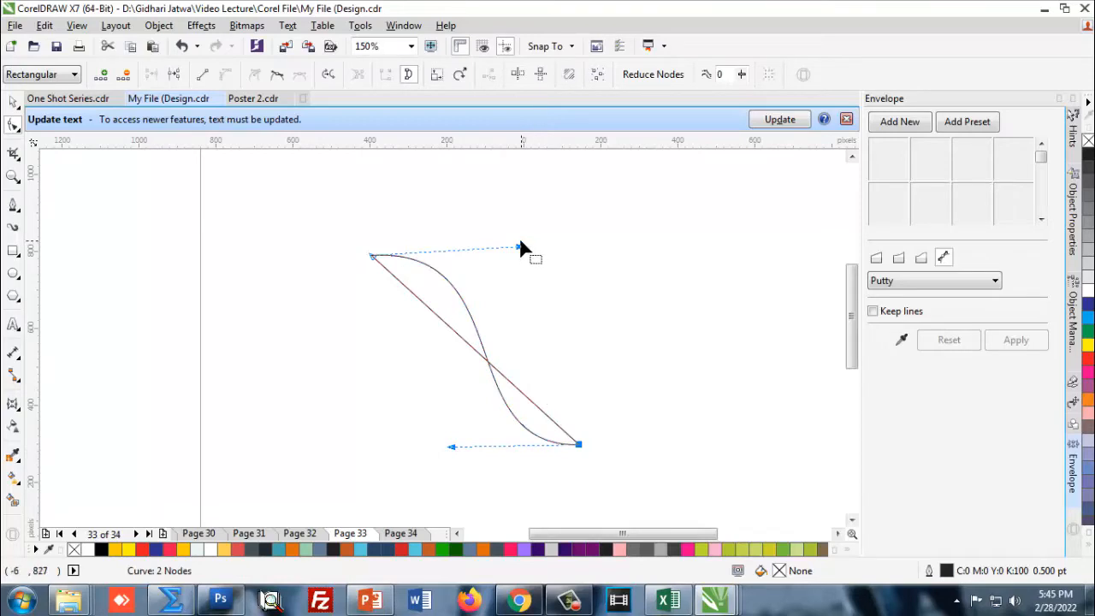
left_click_drag(519, 254, 537, 211)
left_click_drag(452, 447, 419, 468)
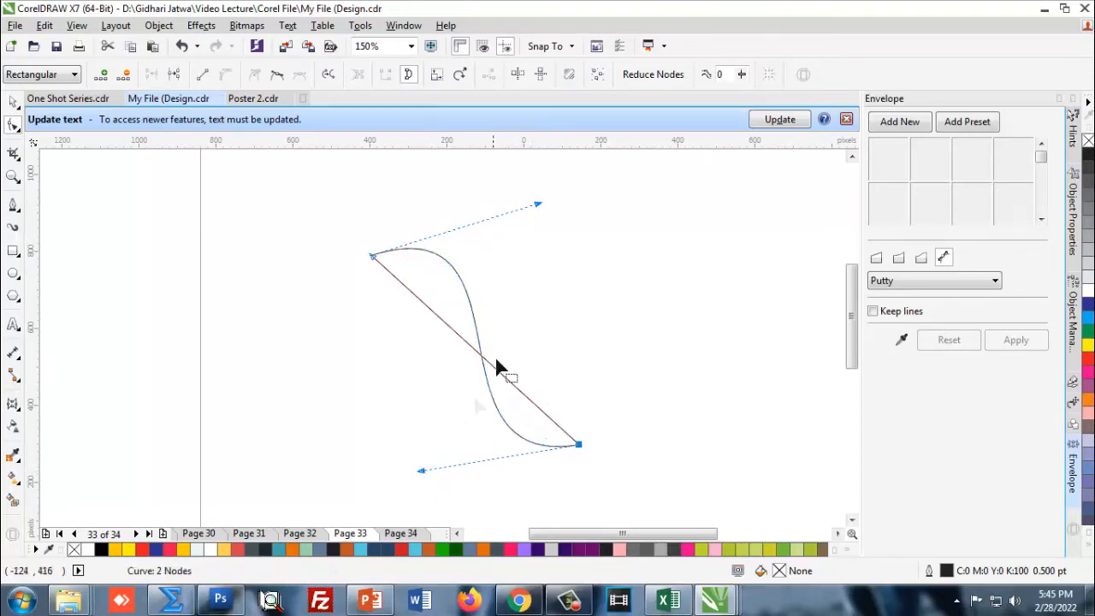
Convert the remaining straight segment to a curve and bend it alongside the first to form a leaf-like shape
left_click(476, 352)
left_click(227, 79)
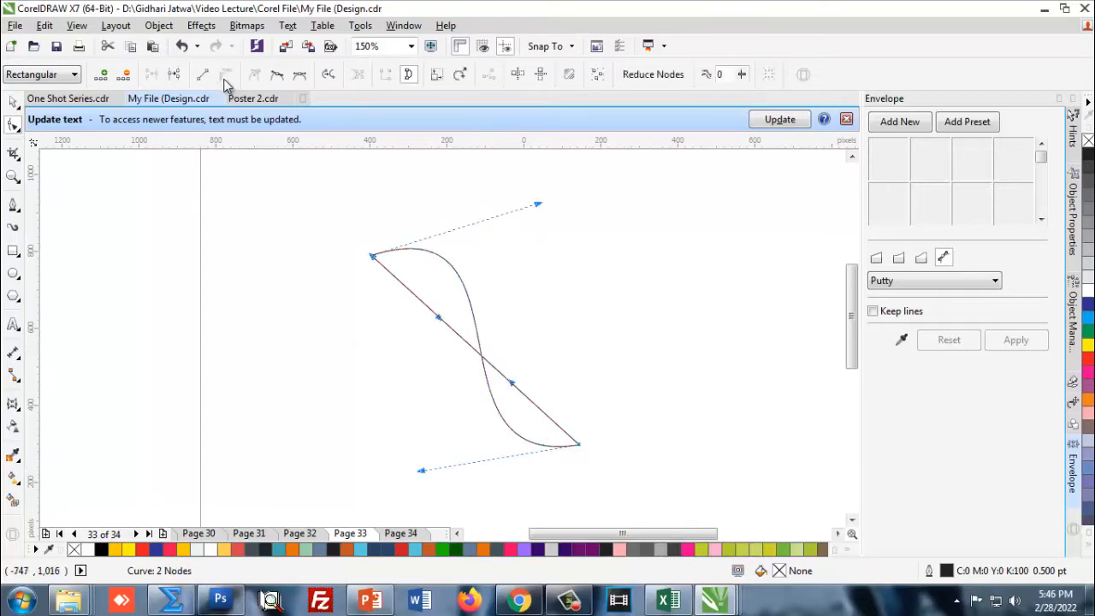
left_click_drag(439, 319, 520, 186)
scroll(509, 385, "down", 2)
scroll(534, 338, "up", 2)
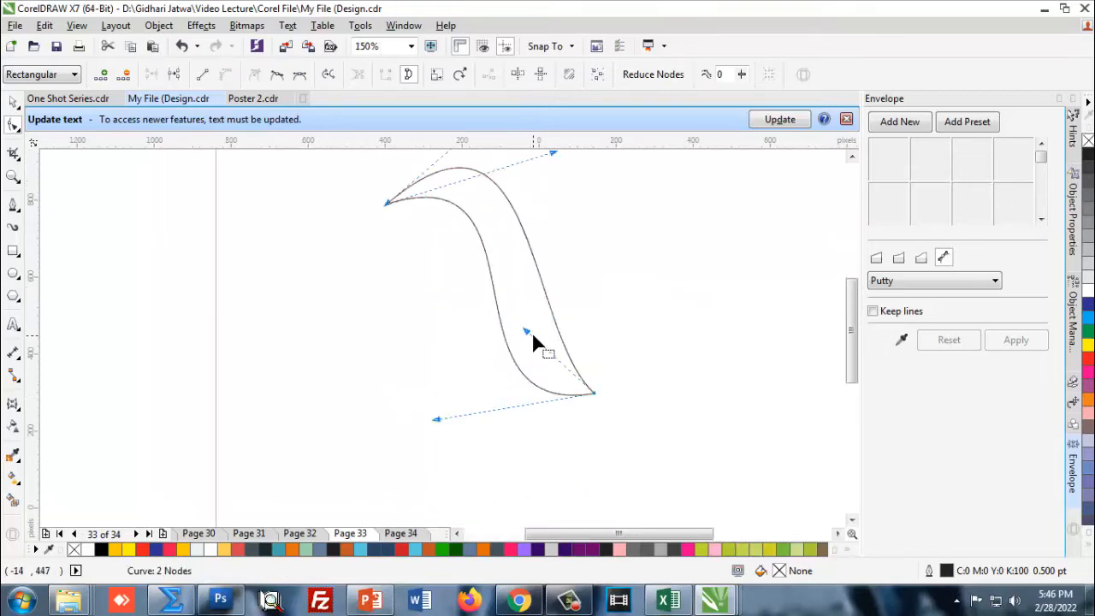
mouse_move(436, 419)
left_mouse_down()
mouse_move(442, 396)
mouse_move(425, 414)
left_mouse_up()
left_click_drag(520, 329, 511, 345)
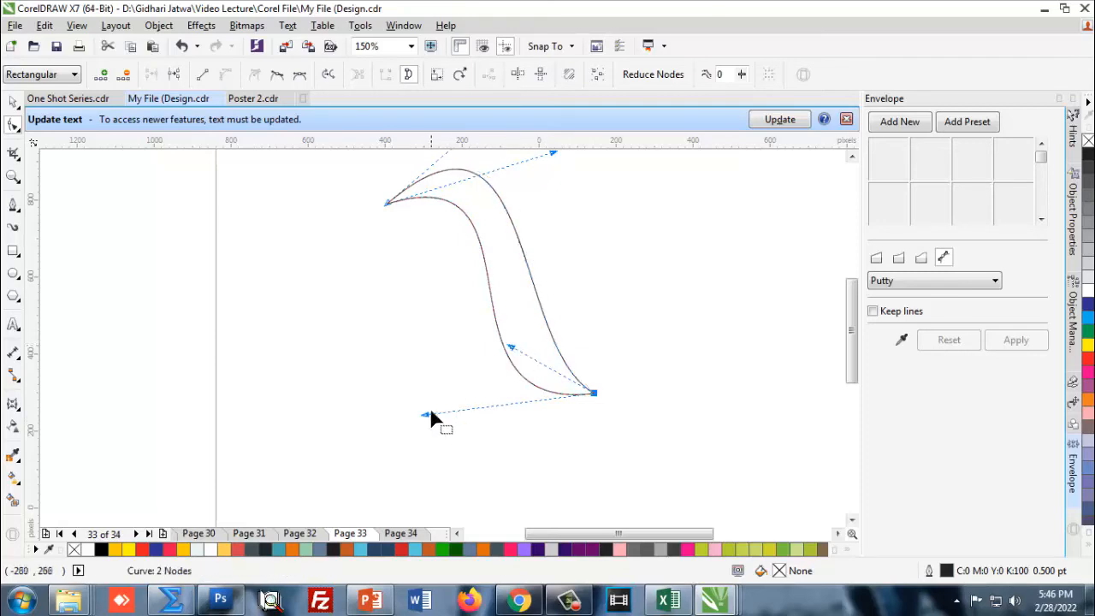
Extend the outer edge's upper control handle to raise and round the leaf's top bend
scroll(454, 359, "down", 2)
scroll(479, 256, "up", 2)
left_click_drag(493, 213, 508, 162)
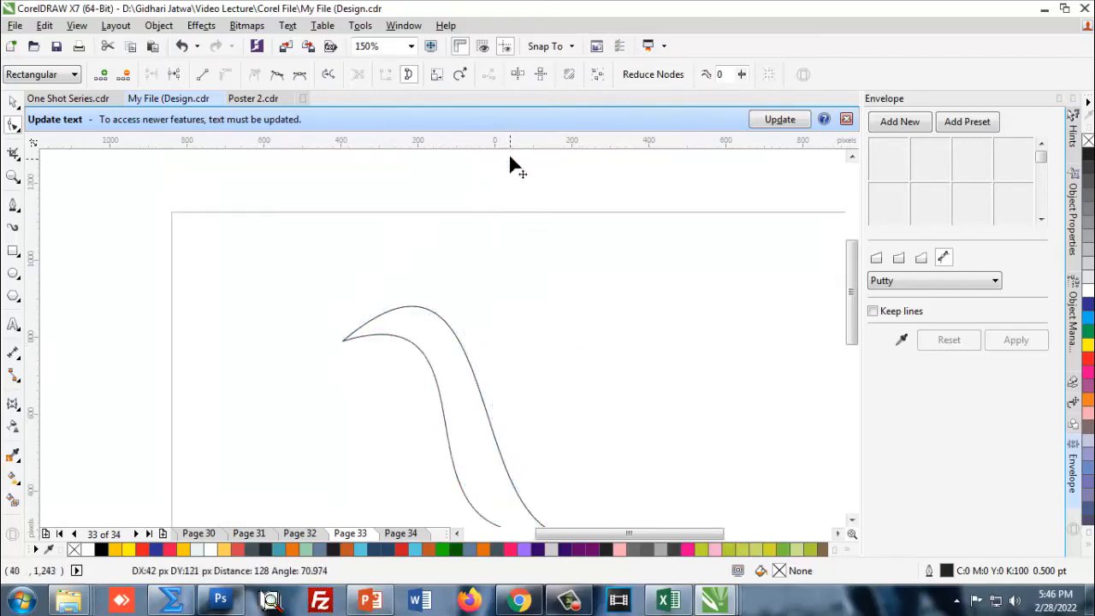
scroll(492, 231, "down", 1)
scroll(481, 296, "up", 1)
left_click(507, 341)
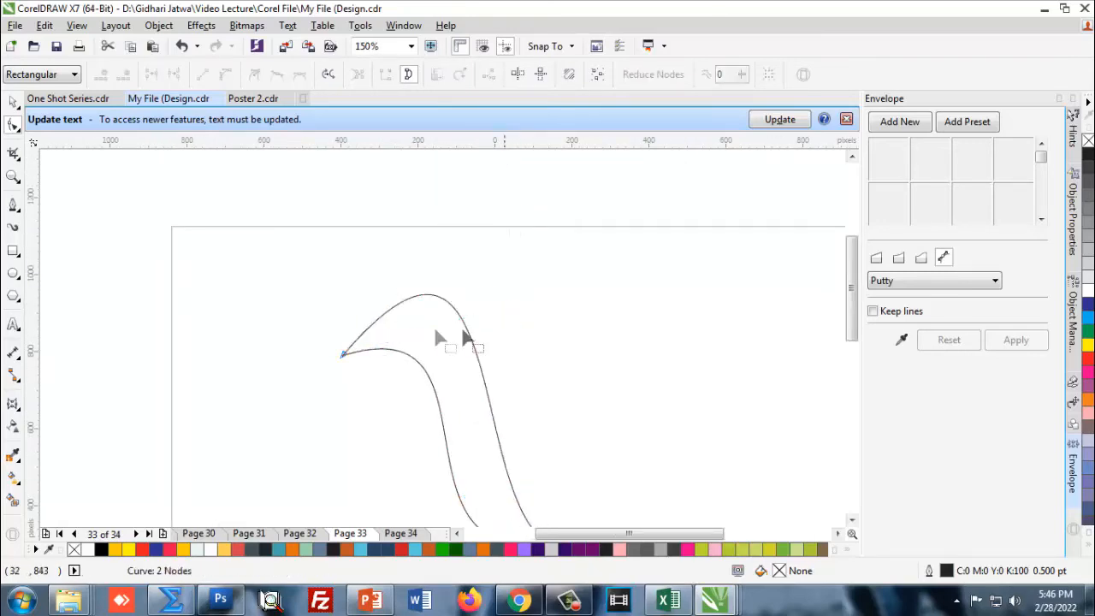
Lower both control handles at the leaf's upper-left node to flatten the tip and open up the shape
left_click(343, 354)
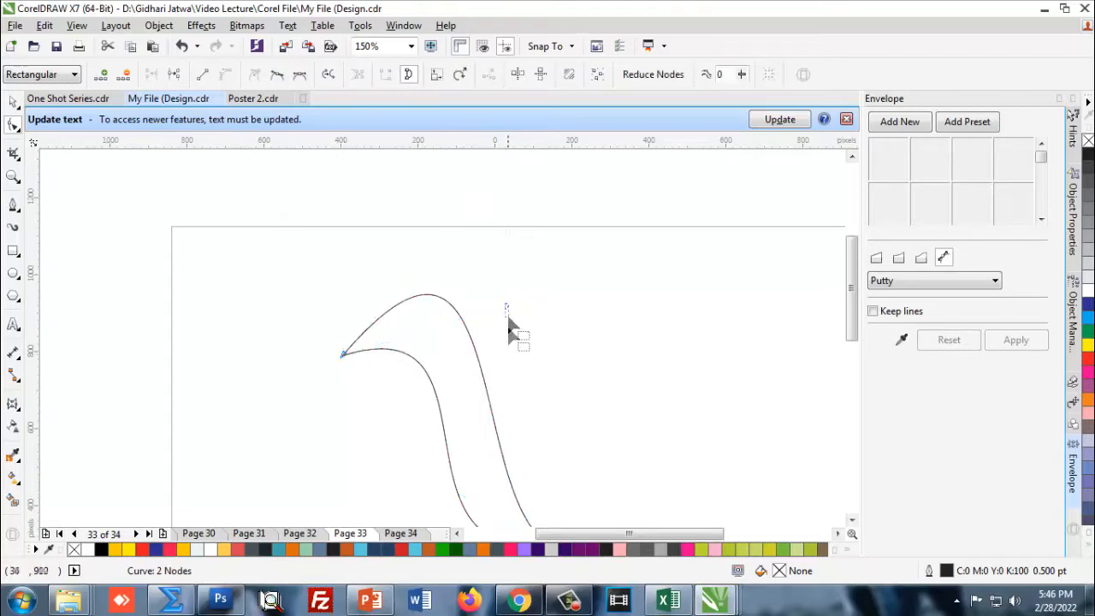
left_click(508, 319)
left_click(343, 354)
left_click_drag(509, 305, 481, 374)
scroll(442, 320, "down", 1)
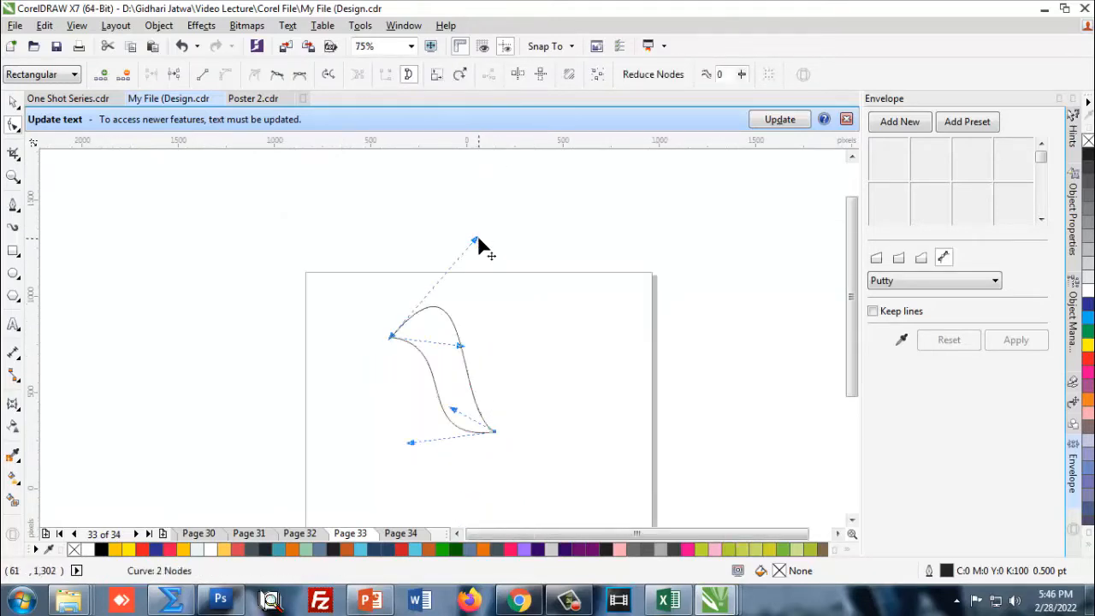
left_click_drag(475, 240, 468, 291)
scroll(484, 348, "up", 1)
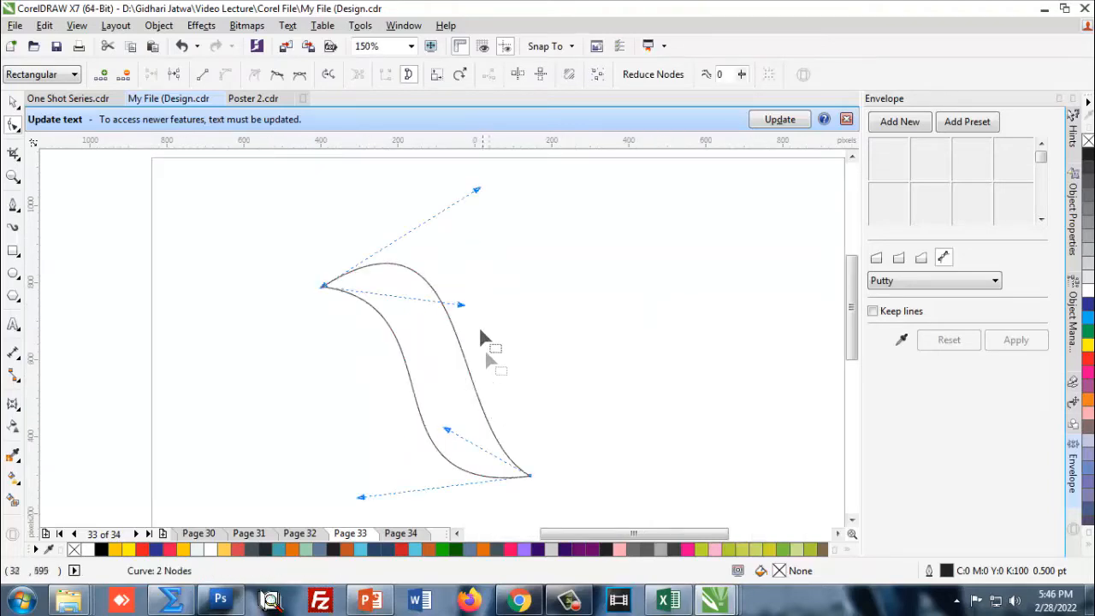
Lengthen both control handles at the lower-right node to deepen the leaf's lower bend
scroll(486, 359, "down", 1)
scroll(472, 389, "up", 1)
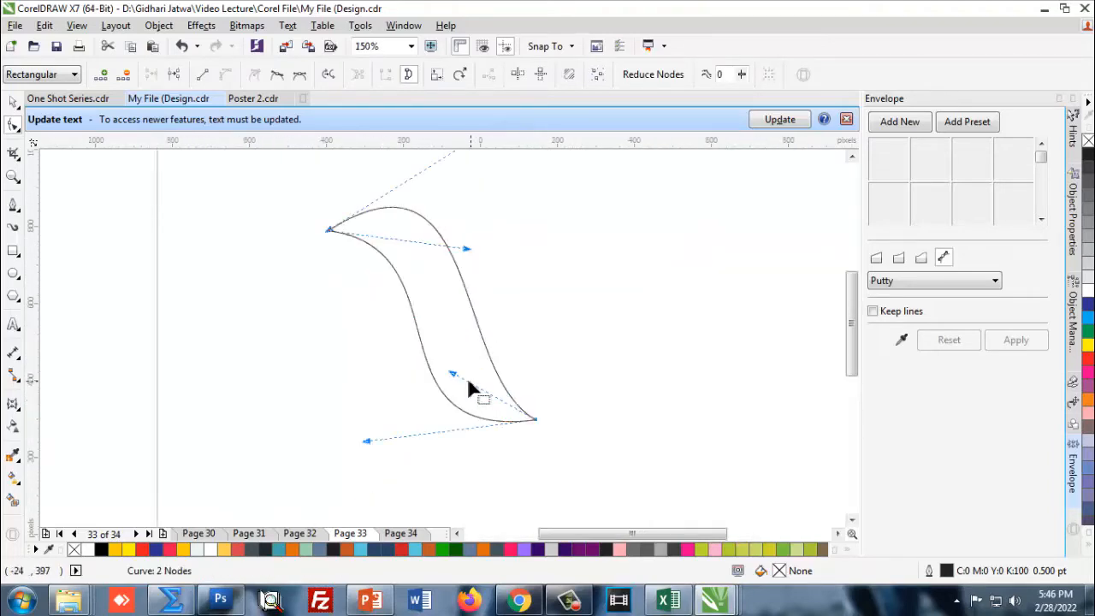
left_click_drag(367, 444, 357, 453)
left_click_drag(453, 375, 419, 348)
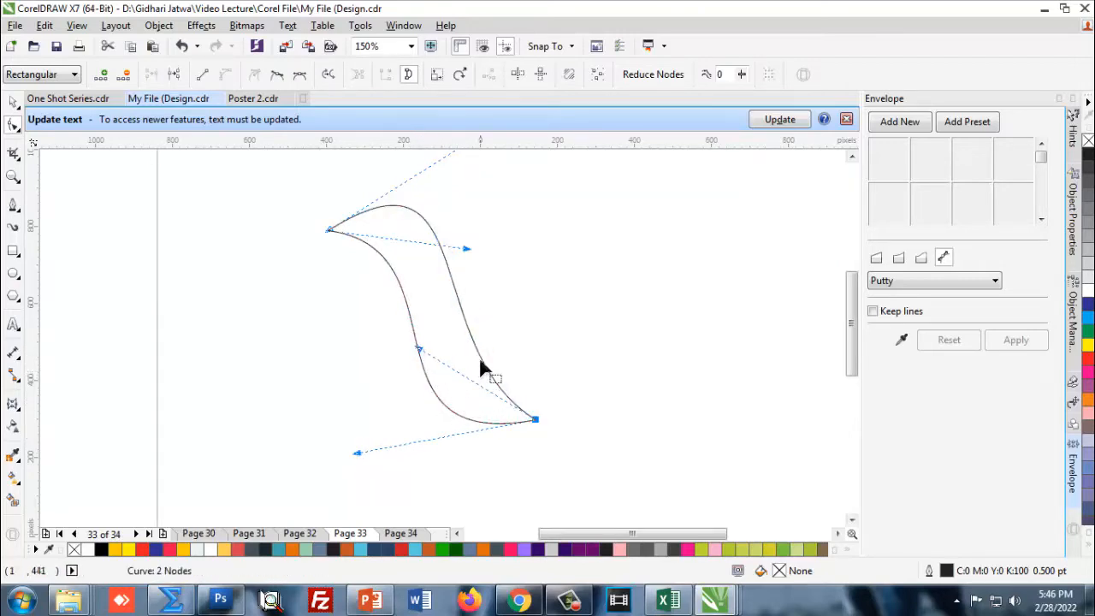
Fine-tune the control handles at both end nodes so the two edges form an even S-shaped leaf
scroll(481, 372, "down", 1)
scroll(423, 268, "up", 1)
left_click_drag(537, 223, 556, 210)
left_click_drag(521, 336, 521, 318)
scroll(403, 288, "down", 1)
scroll(421, 298, "up", 1)
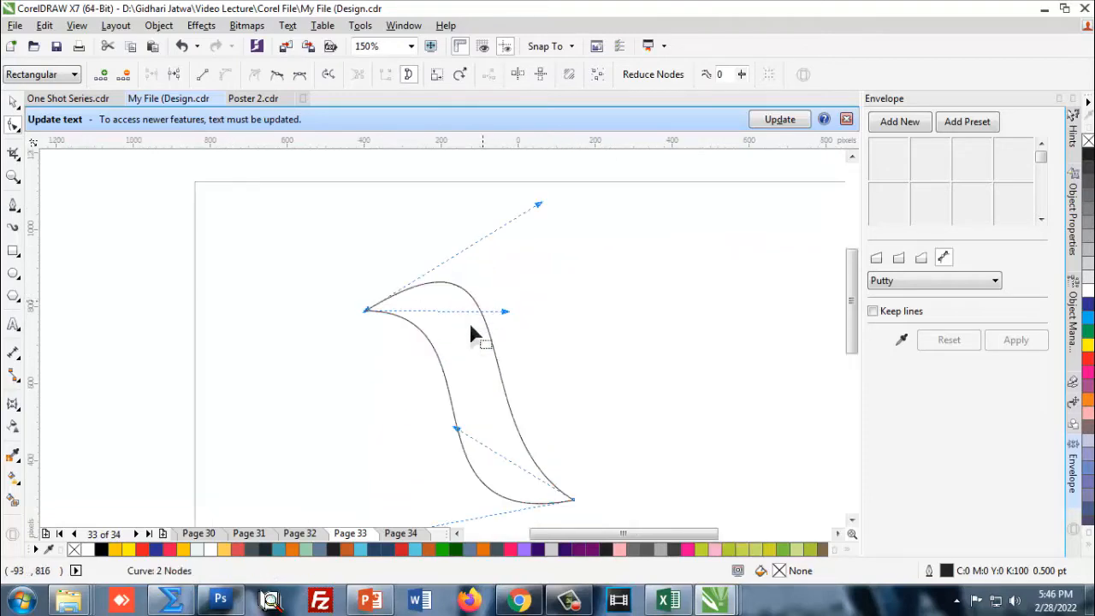
left_click_drag(502, 313, 497, 324)
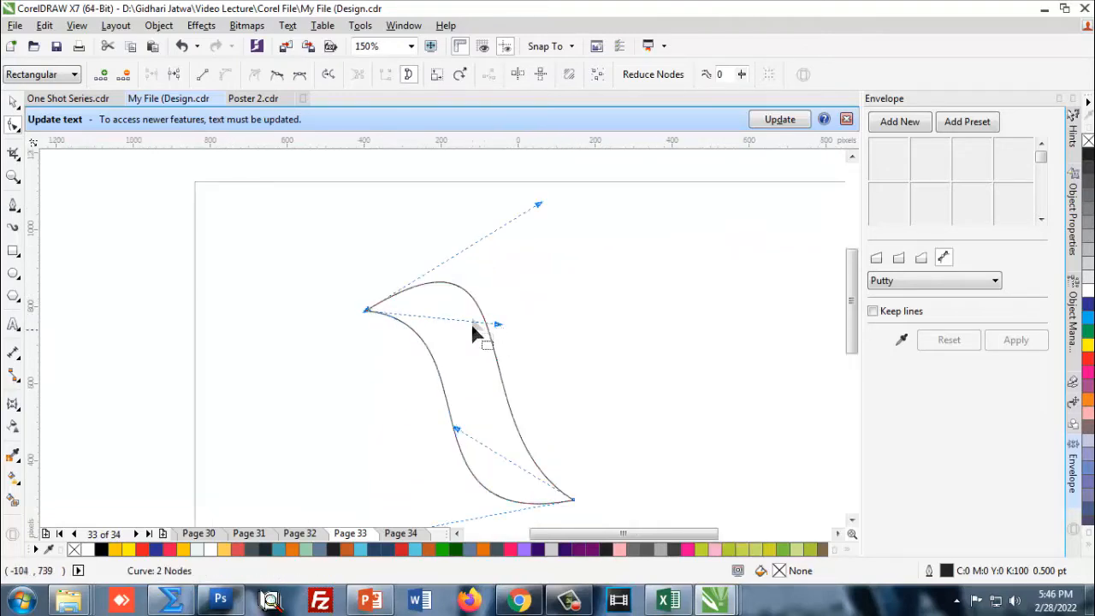
left_click_drag(538, 206, 527, 228)
left_click_drag(457, 430, 472, 425)
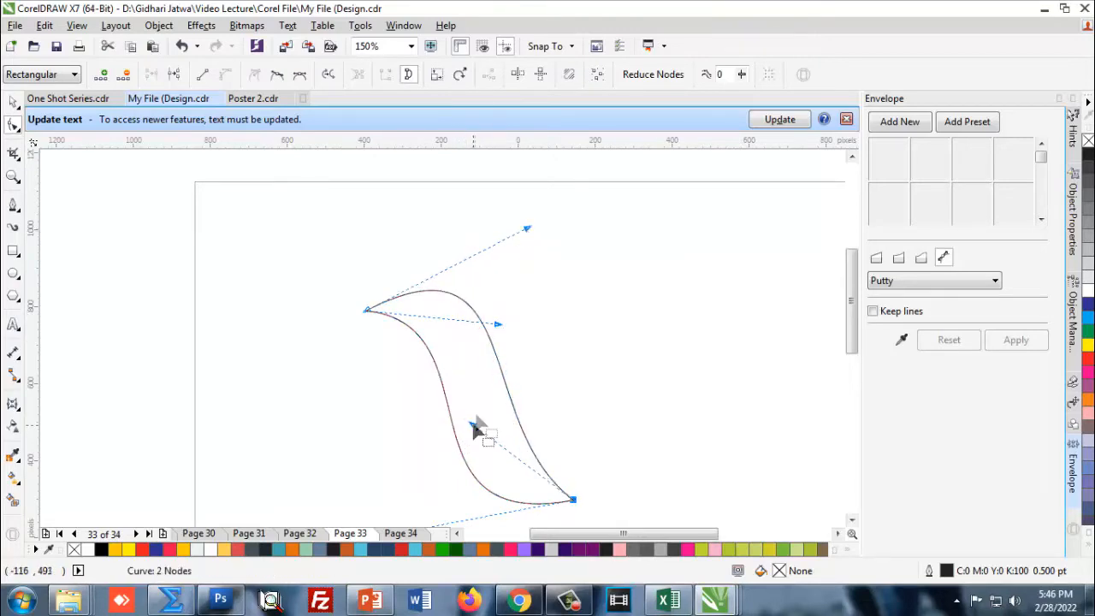
Raise the inner edge's control handle at the upper-left node until it is level with the tip
key("F3")
left_click(13, 102)
left_click(367, 317)
scroll(475, 352, "up", 1)
left_click(437, 353)
key("F3")
scroll(434, 319, "up", 1)
key("F10")
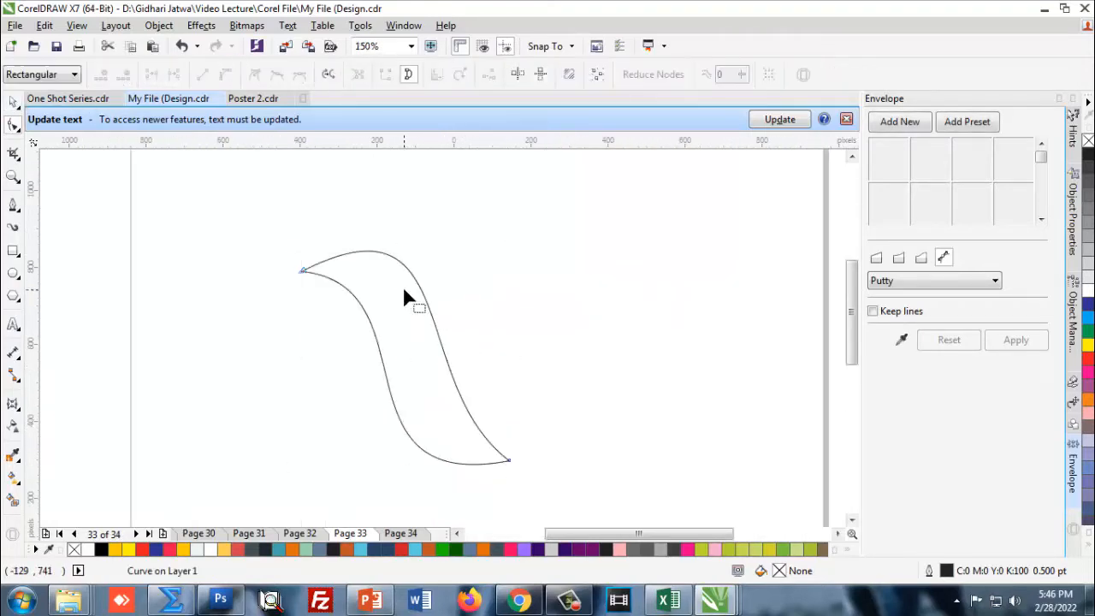
left_click(301, 274)
scroll(354, 253, "up", 1)
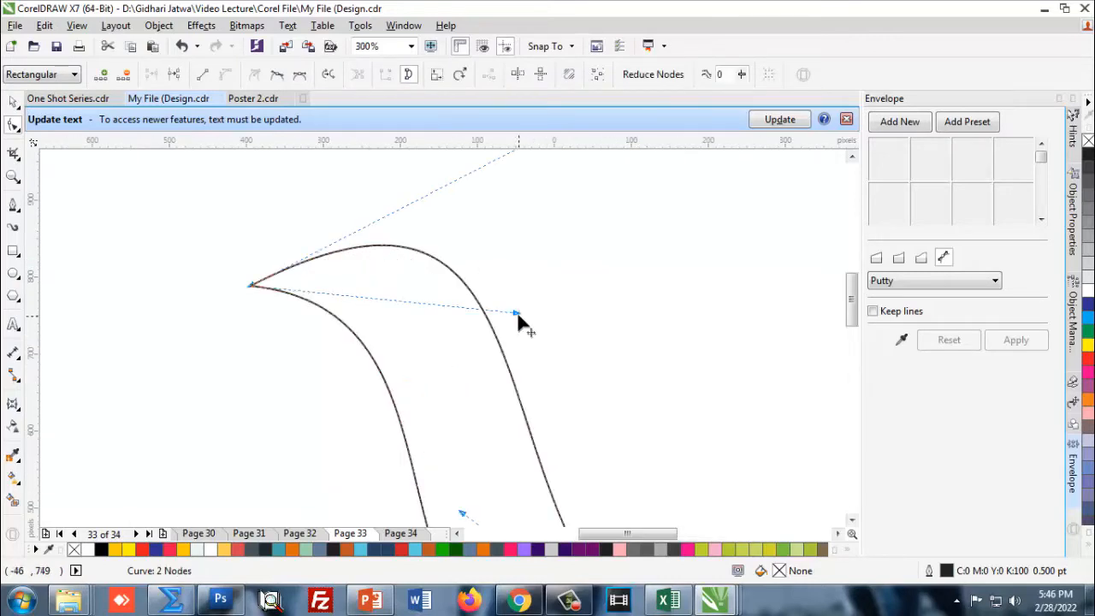
left_click_drag(516, 314, 516, 284)
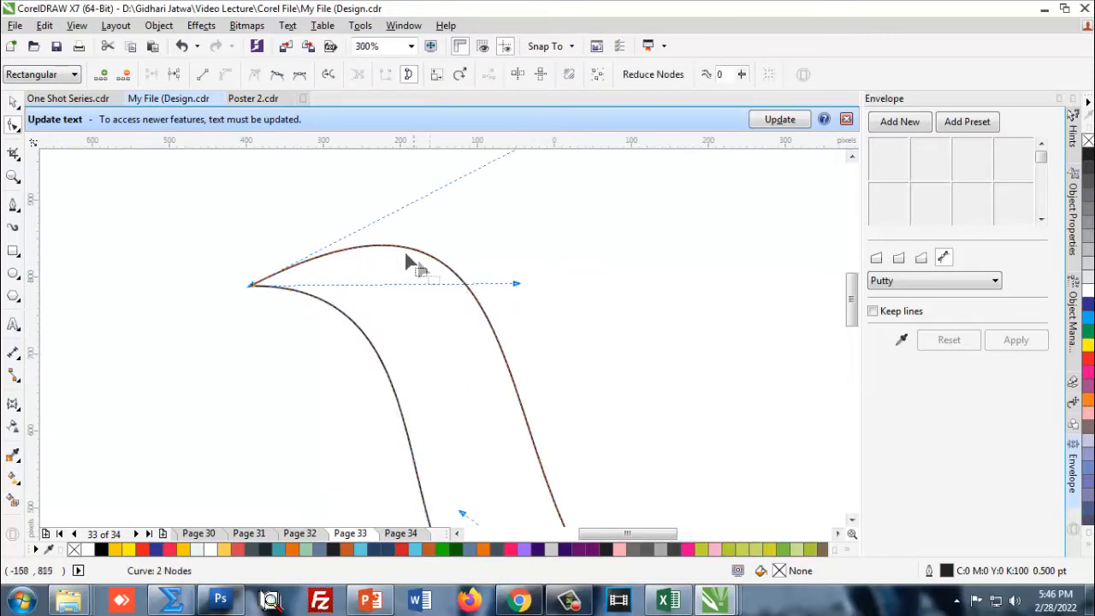
Fill the leaf shape with green (#18BA00) and remove its outline
scroll(416, 258, "down", 1)
left_click(13, 101)
left_click(196, 379)
left_click(436, 302)
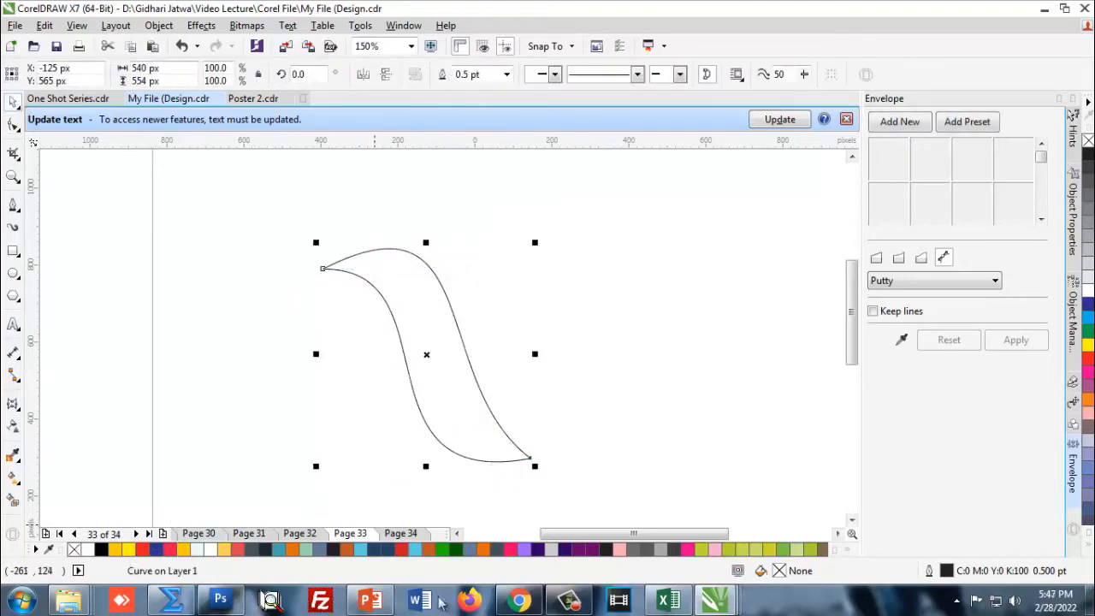
left_click(446, 549)
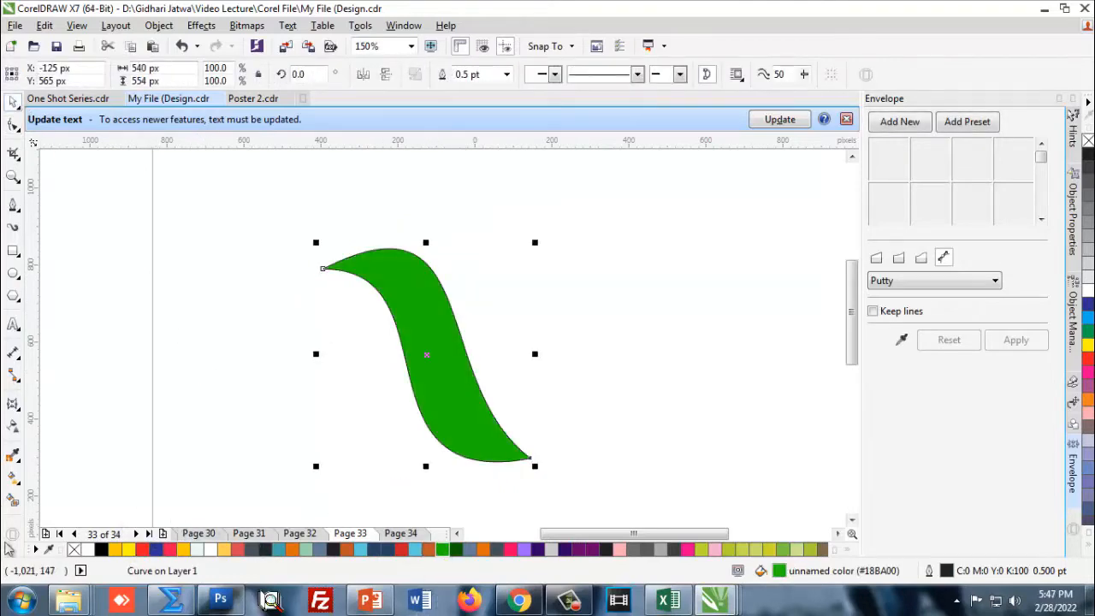
right_click(75, 550)
left_click(206, 401)
Rotate the green leaf about 4 degrees counterclockwise
scroll(394, 326, "down", 1)
scroll(394, 326, "up", 1)
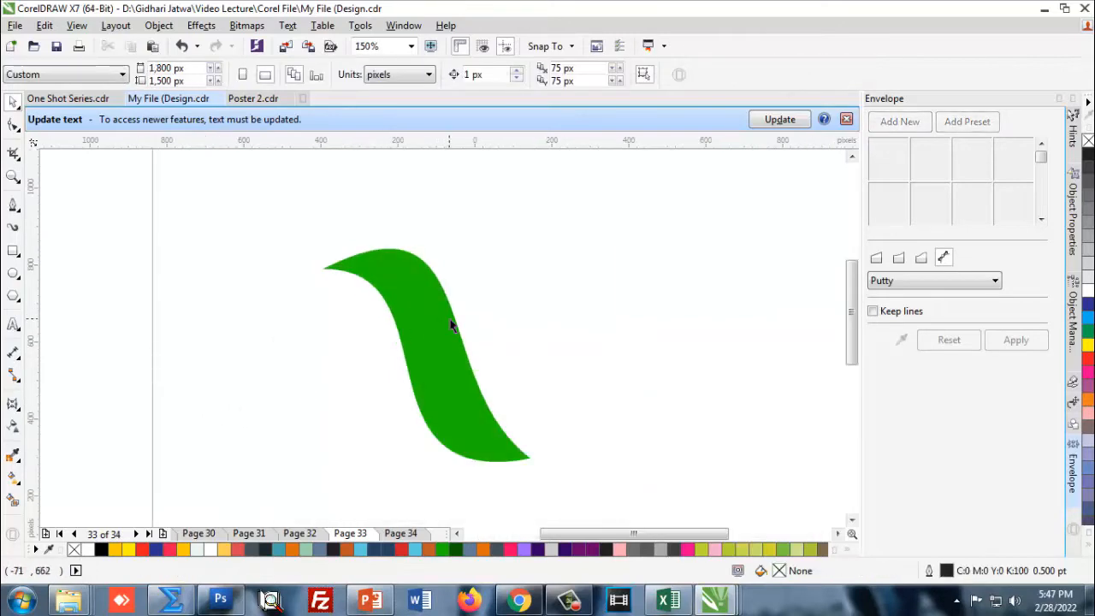
left_click(417, 328)
left_click(425, 322)
left_click_drag(539, 244, 531, 236)
left_click(596, 321)
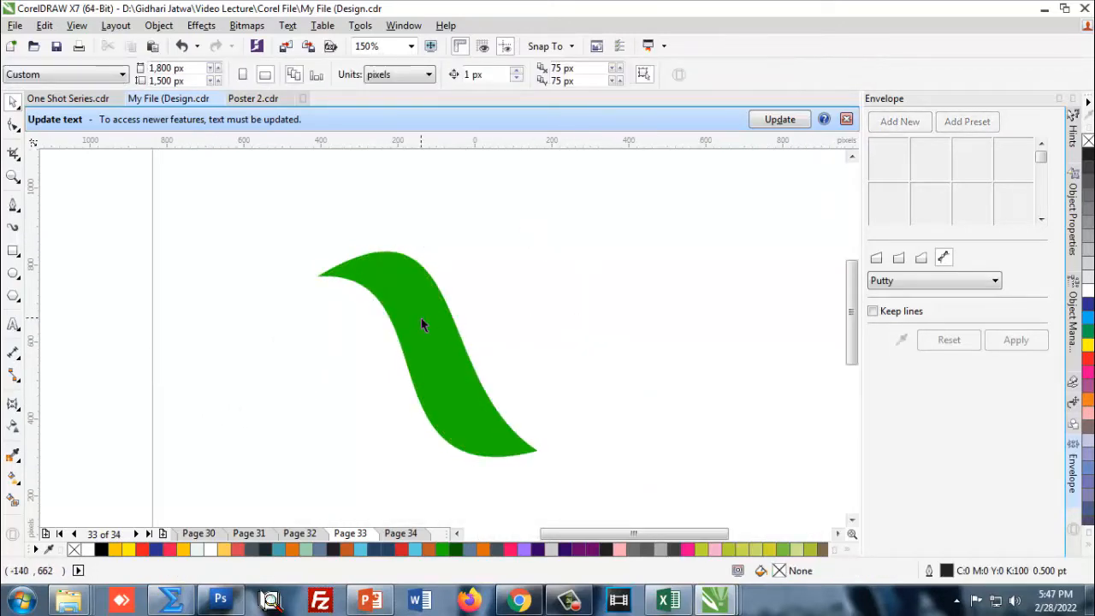
Place a copy of the green leaf to its right and scale the copy down
left_click(423, 322)
left_click_drag(410, 329, 550, 302)
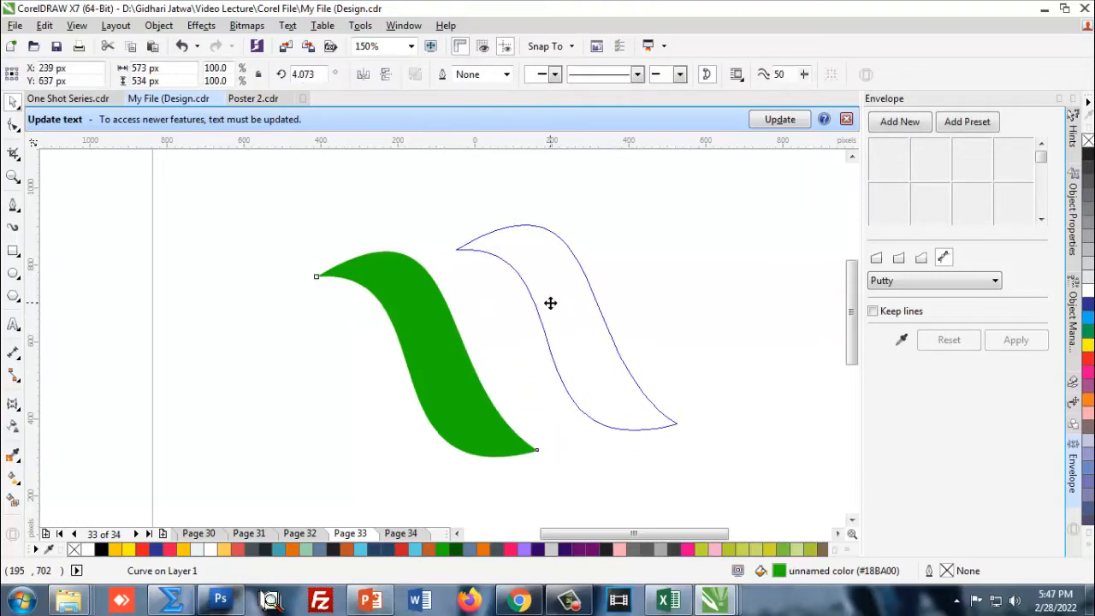
right_click(550, 303)
left_click_drag(680, 437, 632, 388)
Rotate the copy to about 307 degrees at 42% scale and place it on the green leaf's upper right edge
left_click(557, 303)
left_click_drag(637, 262, 653, 350)
left_click_drag(612, 415, 602, 393)
left_click(636, 387)
left_click_drag(578, 328, 478, 286)
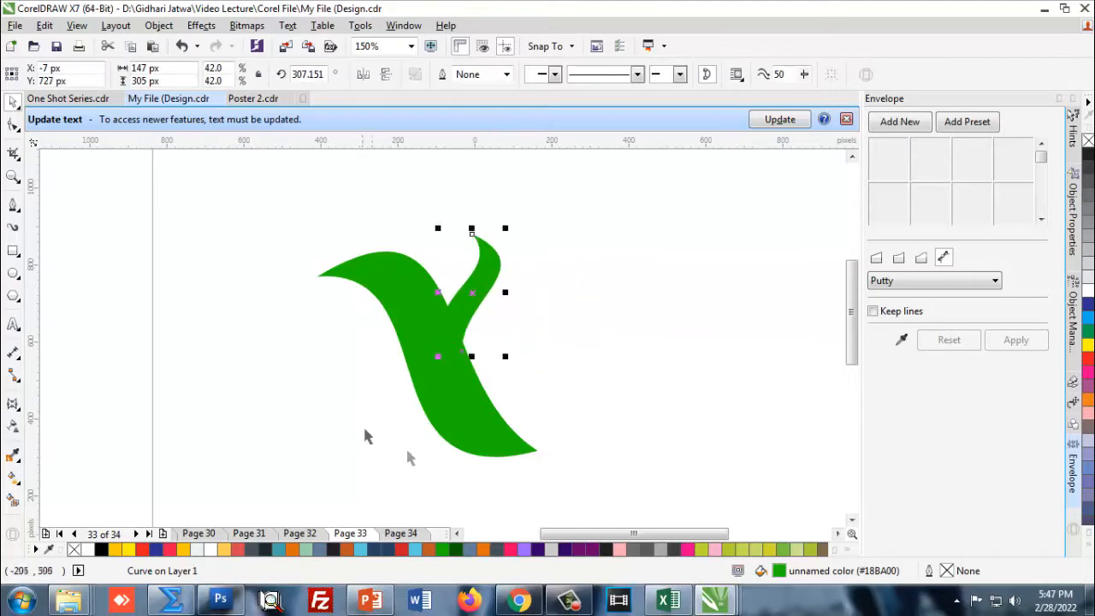
Fill the small leaf with Deep Purple (#330066)
left_click(566, 549)
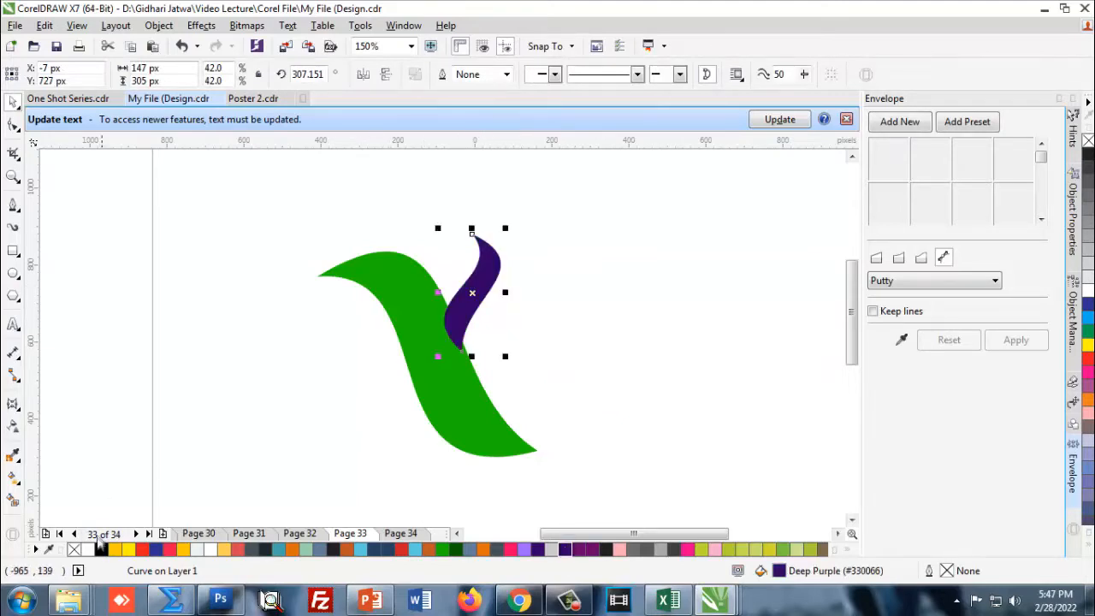
left_click(205, 408)
scroll(454, 299, "up", 2)
scroll(470, 311, "down", 2)
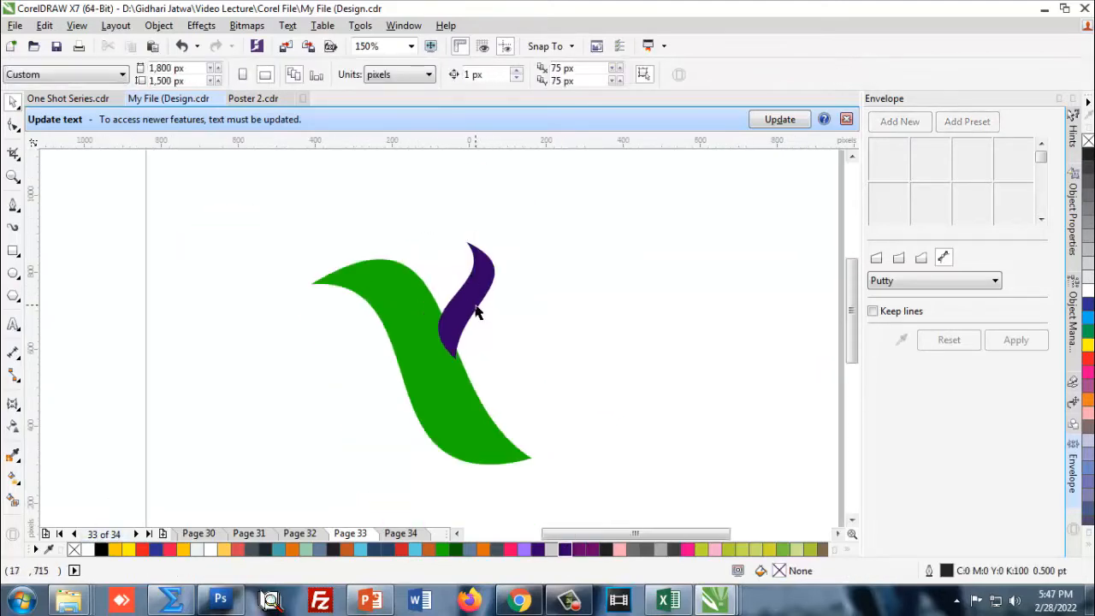
Shift the purple leaf slightly down along the green leaf's right edge
scroll(470, 314, "up", 2)
left_click_drag(450, 326, 450, 337)
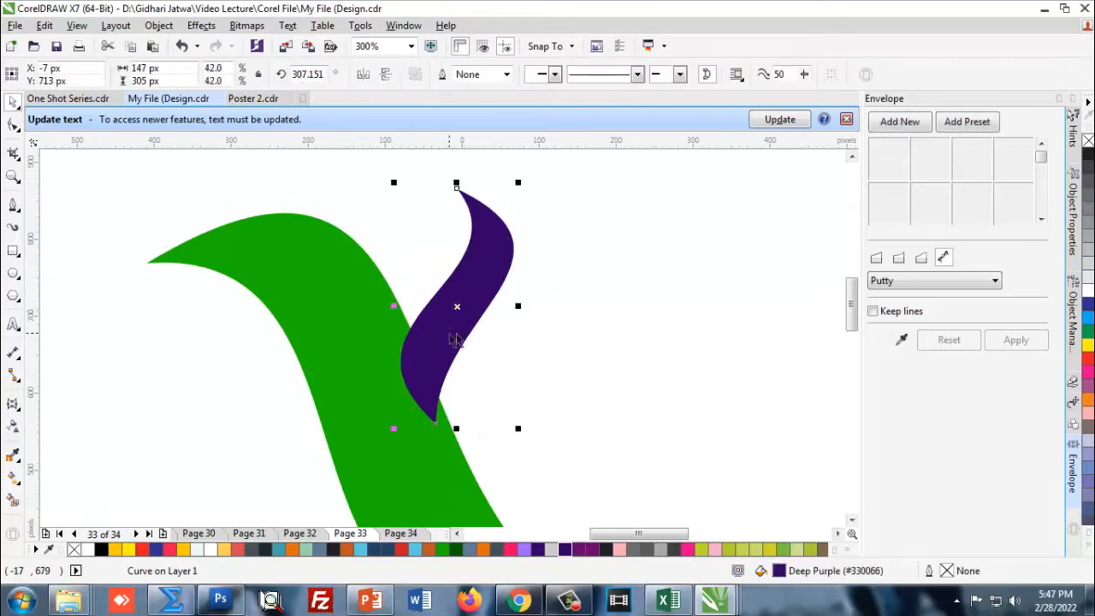
scroll(448, 335, "down", 1)
left_click(489, 333)
Create a copy of the purple leaf rotated clockwise about its lower tip and scale it down slightly
scroll(492, 338, "up", 1)
left_click(441, 309)
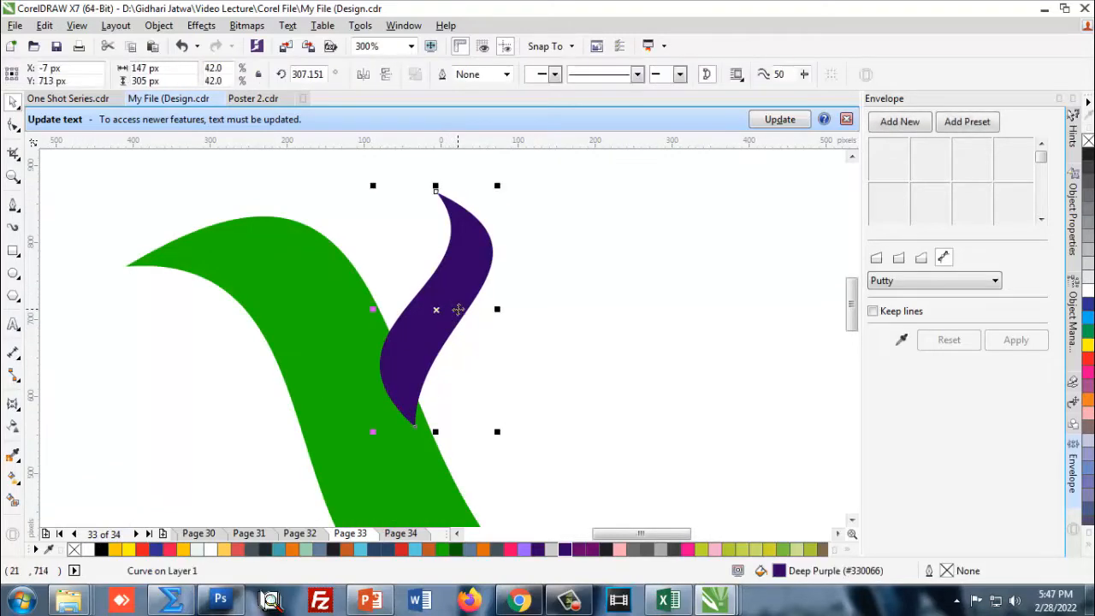
left_click(449, 308)
left_click_drag(436, 310, 408, 419)
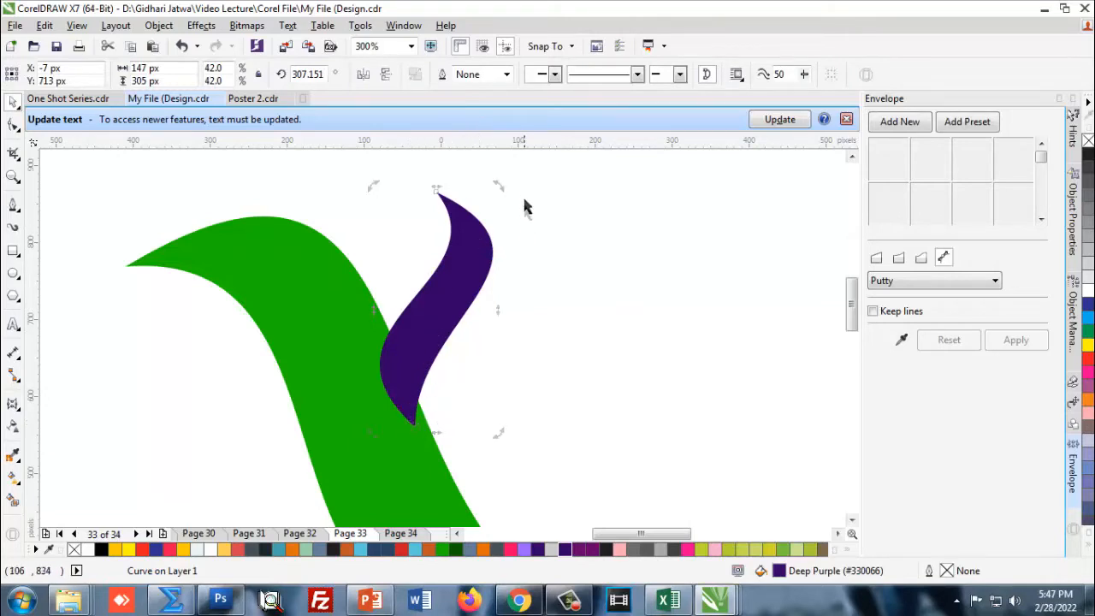
left_click_drag(499, 187, 592, 311)
left_click_drag(598, 249, 555, 246)
Adjust the second purple leaf to about 36.7% scale and align its base with the first purple leaf's lower tip
left_click(544, 325)
left_click(565, 334)
left_click(505, 339)
left_click(521, 324)
mouse_move(555, 247)
left_mouse_down()
mouse_move(584, 279)
mouse_move(557, 245)
mouse_move(557, 257)
left_mouse_up()
left_click(520, 362)
left_click(470, 355)
scroll(470, 355, "up", 1)
mouse_move(471, 355)
left_mouse_down()
mouse_move(470, 373)
mouse_move(466, 350)
mouse_move(476, 345)
left_mouse_up()
scroll(474, 323, "down", 1)
left_click(586, 354)
left_click(509, 328)
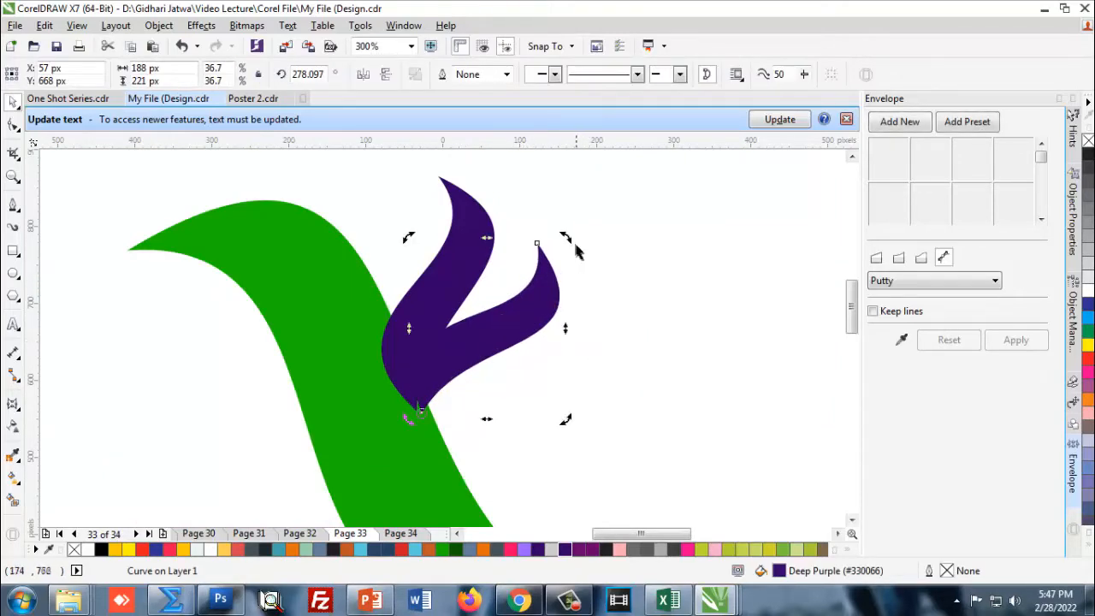
Add a third purple leaf rotated to about 247 degrees at 29.9% scale, with its base at the others' lower tip
left_click_drag(567, 239, 619, 342)
left_click_drag(614, 419, 580, 402)
left_click_drag(497, 363, 490, 388)
scroll(454, 284, "down", 1)
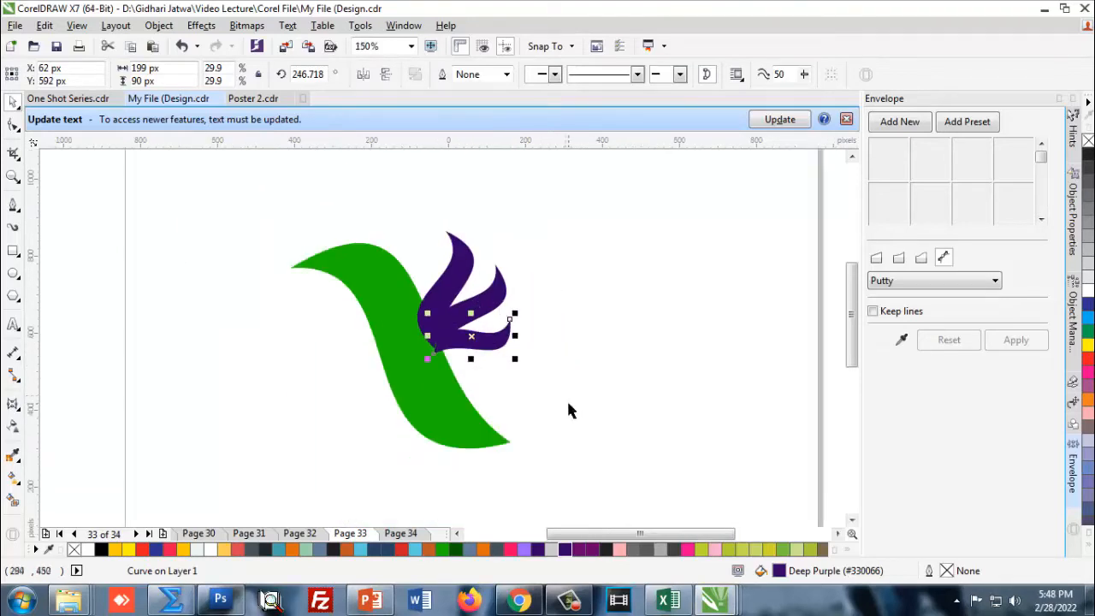
Add a fourth purple leaf rotated to about 216 degrees at 21.5% scale, fanning out below the third from the shared base
left_click(565, 398)
scroll(464, 345, "up", 1)
left_click(460, 332)
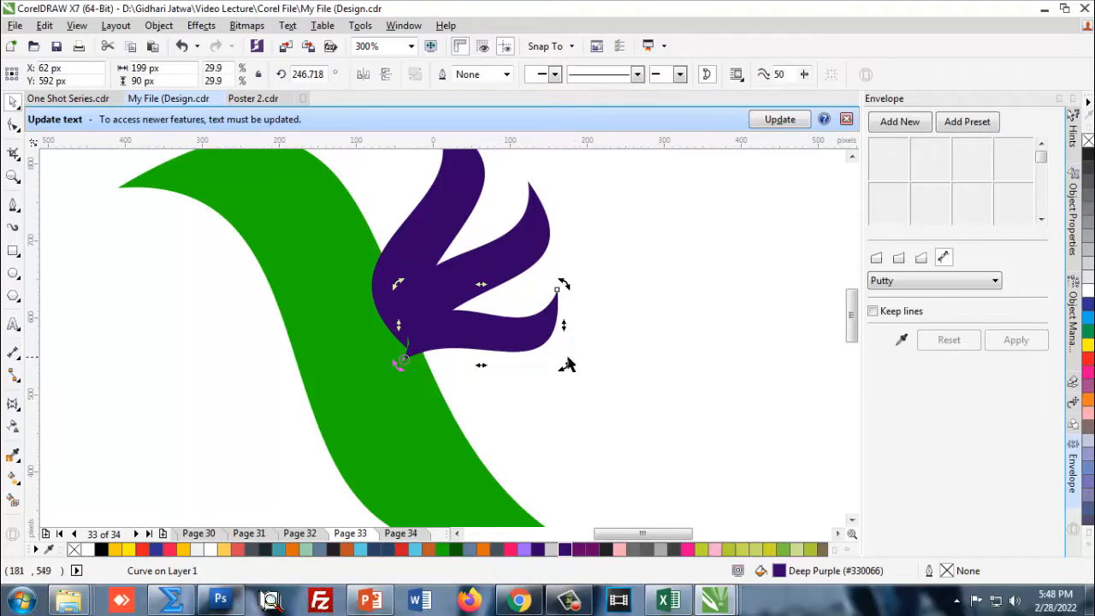
left_click_drag(561, 367, 563, 395)
left_click(595, 376)
scroll(438, 367, "down", 1)
scroll(438, 360, "up", 1)
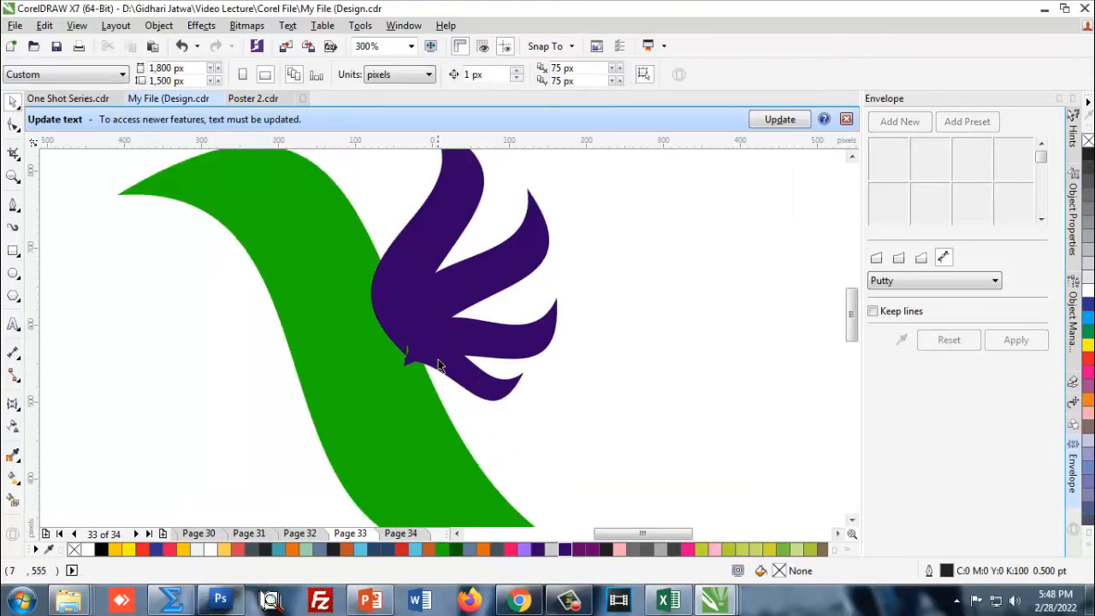
scroll(434, 366, "down", 1)
scroll(440, 366, "up", 1)
scroll(445, 368, "down", 1)
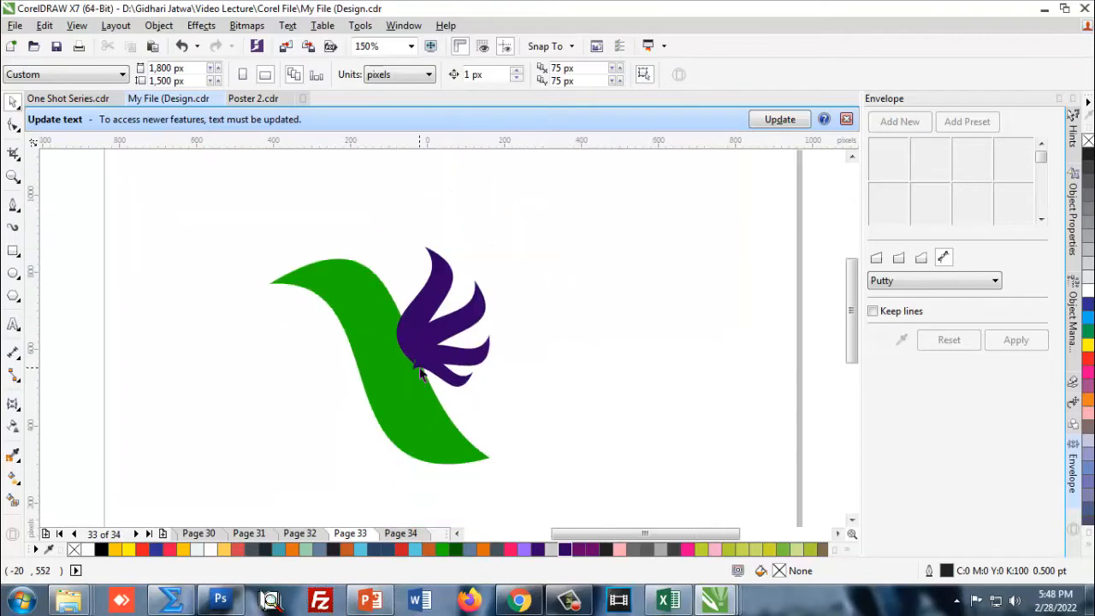
scroll(430, 368, "up", 1)
Nudge the fourth purple leaf slightly so its base lines up with the other leaves' lower tip
left_click(429, 373)
scroll(429, 370, "up", 1)
left_click_drag(428, 369, 433, 364)
scroll(425, 350, "down", 1)
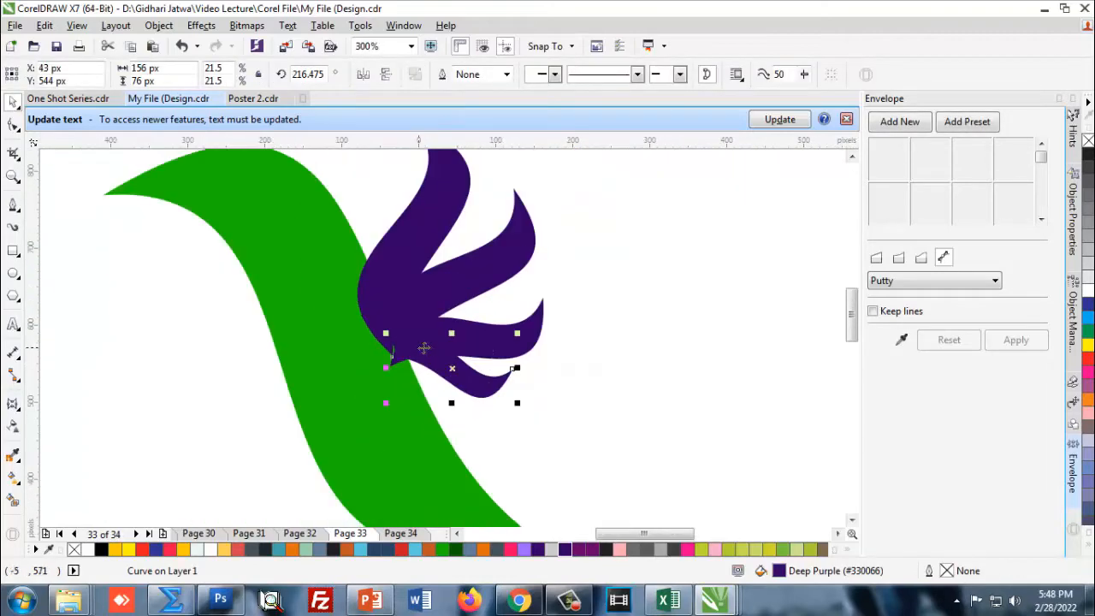
Add a fifth purple leaf at 21.5% scale, rotated to about 190 degrees around the shared base
scroll(459, 384, "up", 1)
left_click(464, 379)
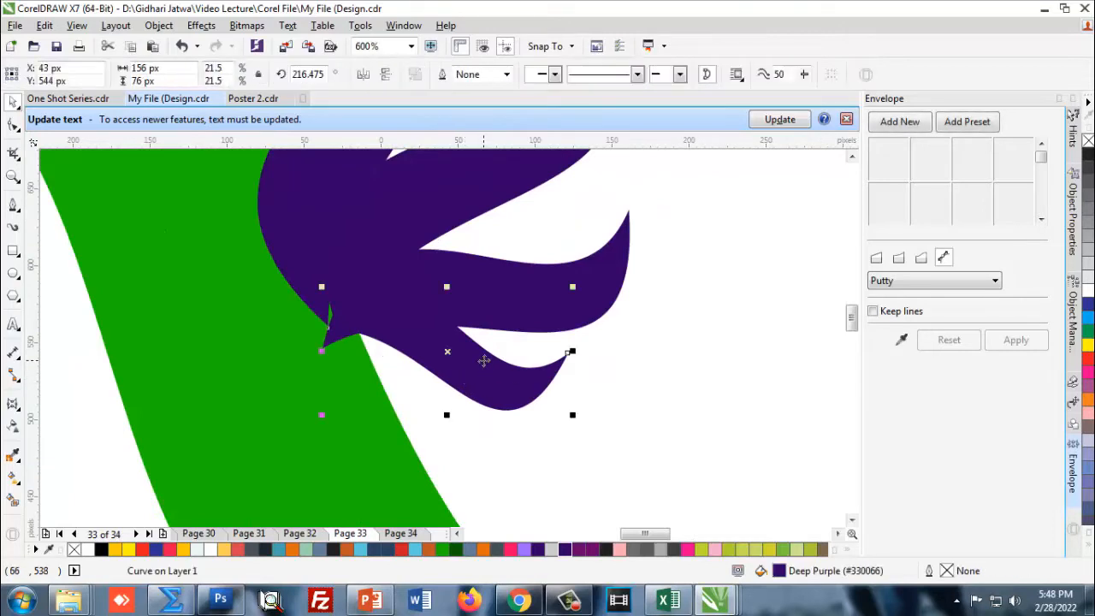
left_click(493, 383)
left_click_drag(573, 416, 469, 474)
scroll(504, 359, "down", 1)
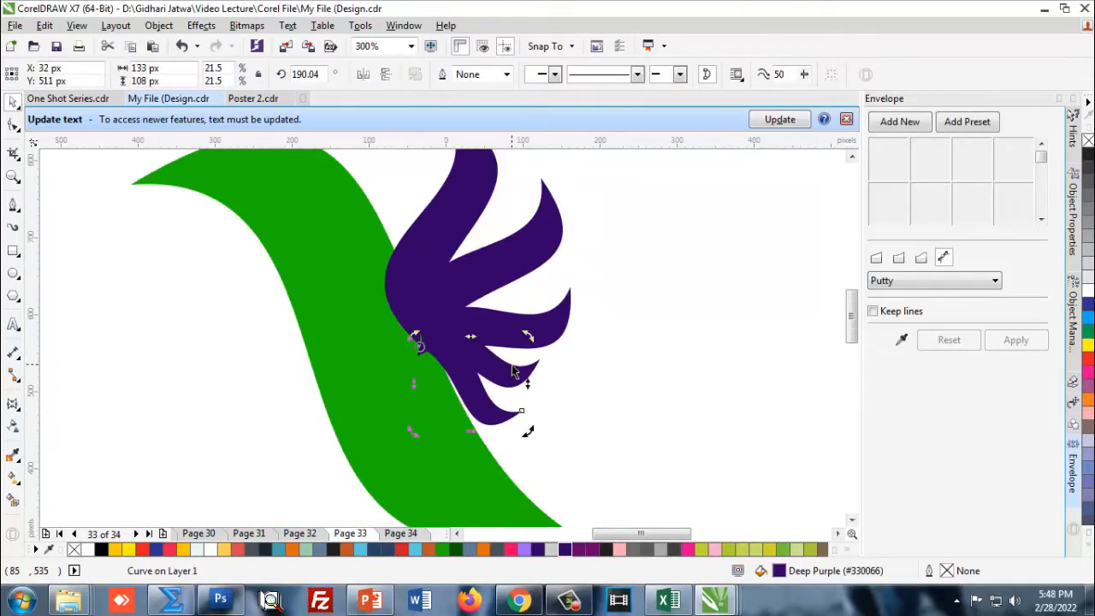
scroll(514, 408, "down", 1)
left_click(573, 392)
scroll(413, 317, "down", 1)
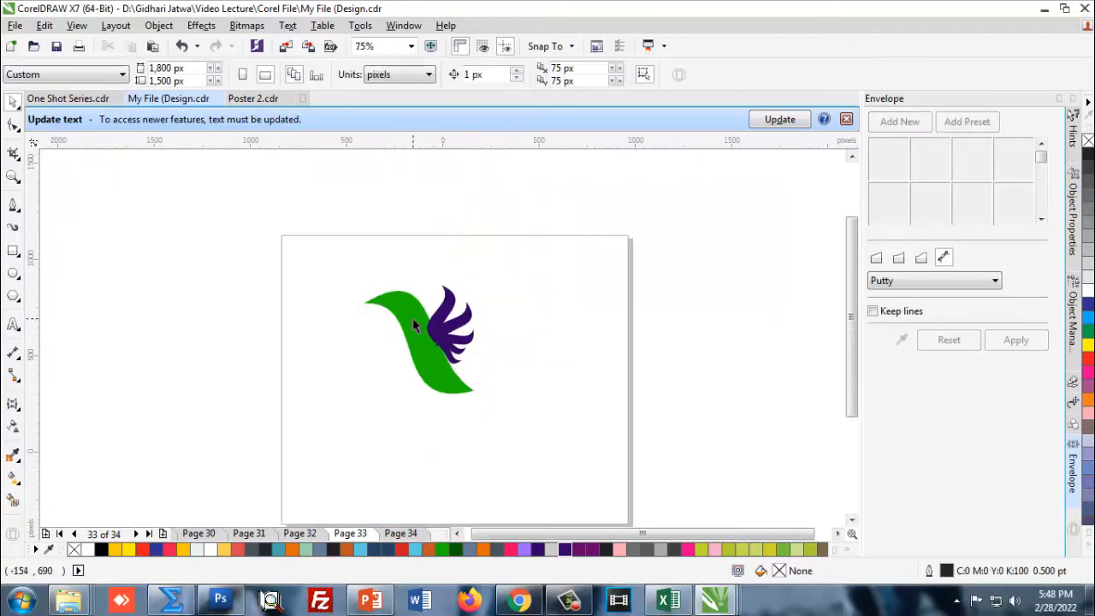
Select all five purple leaves and move them together slightly down along the green leaf's right edge
scroll(439, 358, "up", 1)
scroll(432, 312, "down", 1)
scroll(431, 312, "up", 1)
left_click_drag(421, 224, 517, 412)
scroll(457, 344, "up", 1)
left_click_drag(462, 324, 464, 344)
scroll(463, 324, "down", 1)
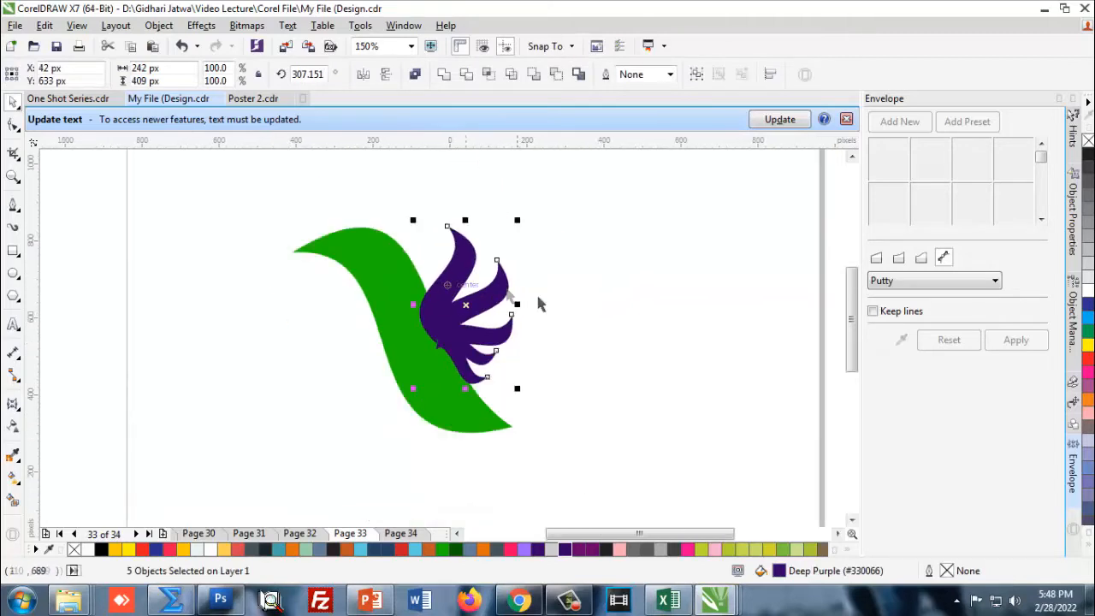
key("Escape")
scroll(462, 287, "up", 1)
scroll(459, 281, "down", 1)
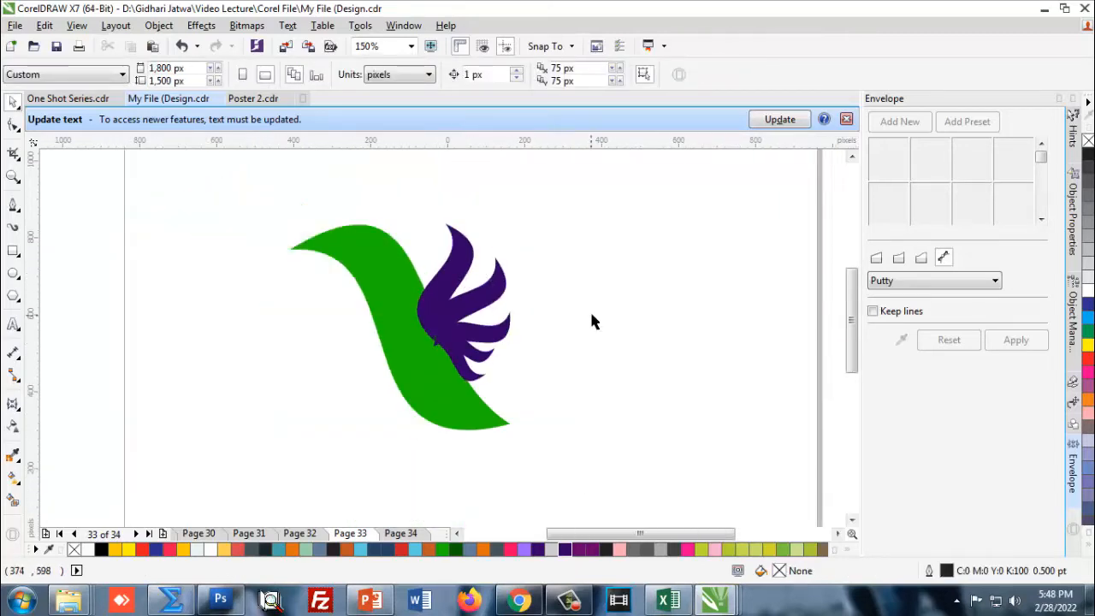
scroll(462, 271, "up", 1)
scroll(447, 273, "down", 1)
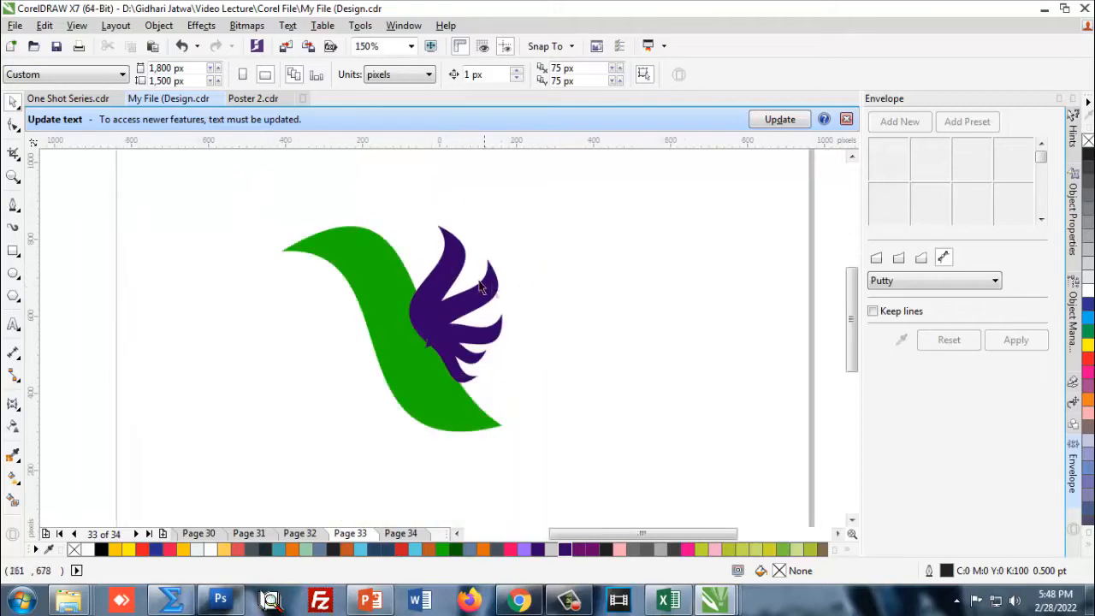
Fill the second leaf with red and the third leaf with light purple
scroll(461, 270, "up", 1)
left_click(453, 251)
left_click(588, 255)
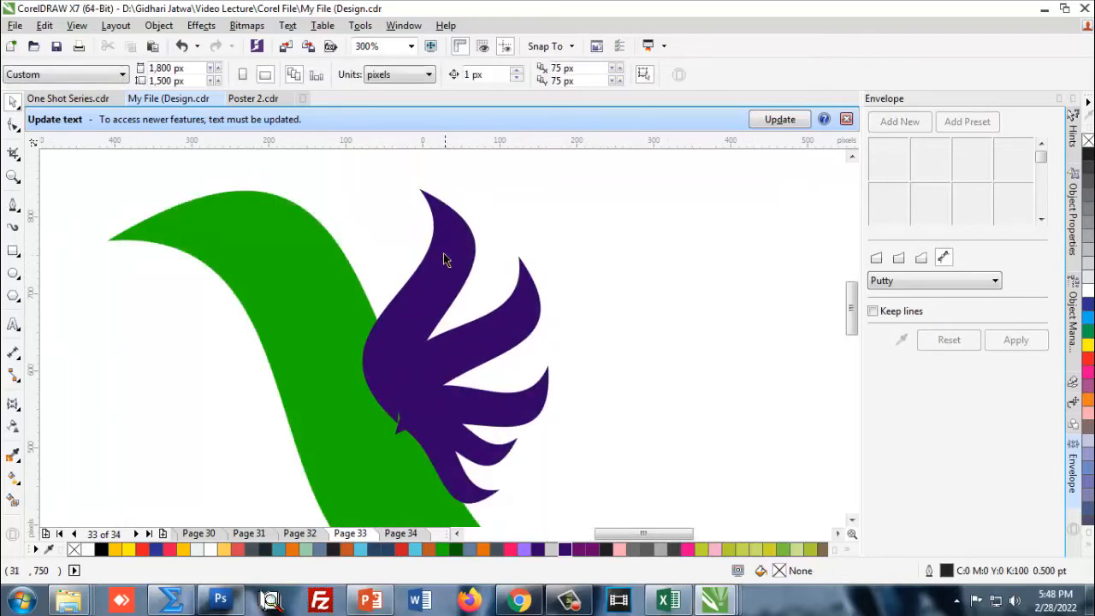
left_click(528, 314)
left_click(400, 549)
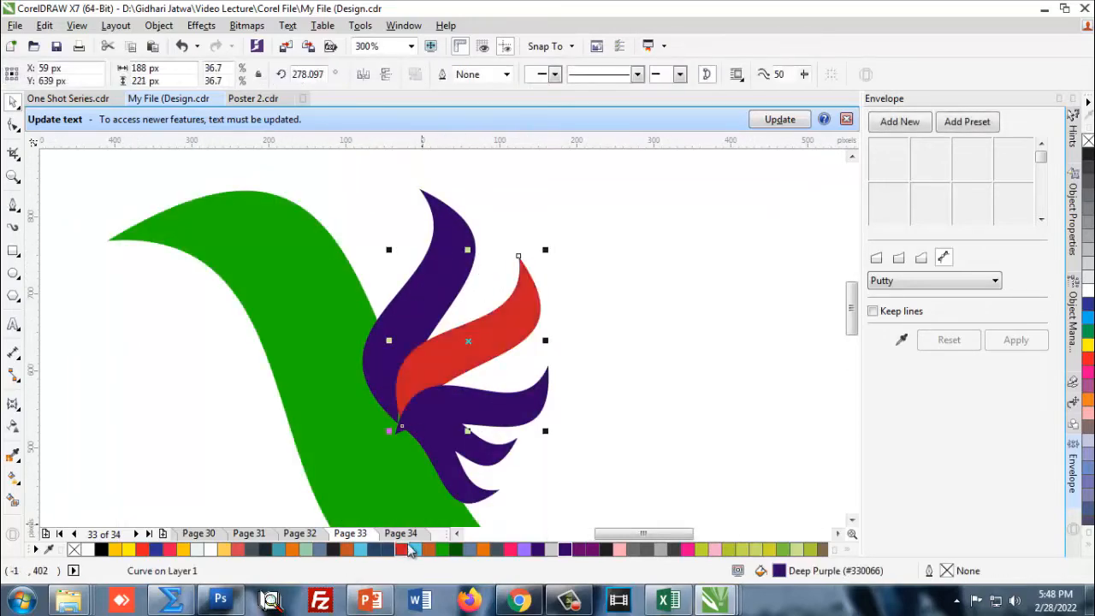
left_click(552, 385)
left_click(537, 412)
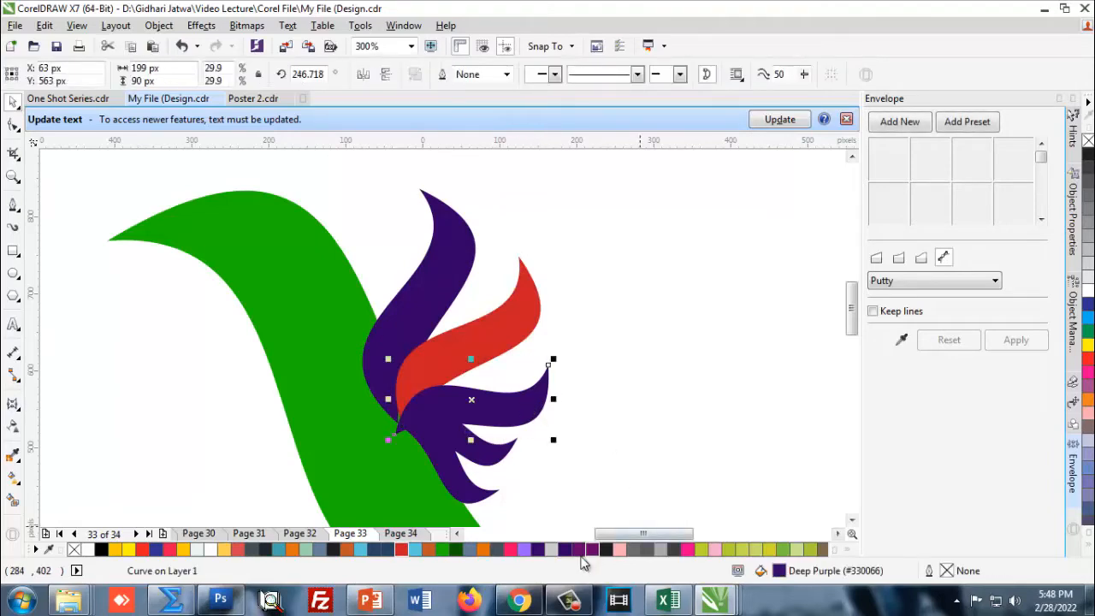
left_click(526, 550)
left_click(593, 443)
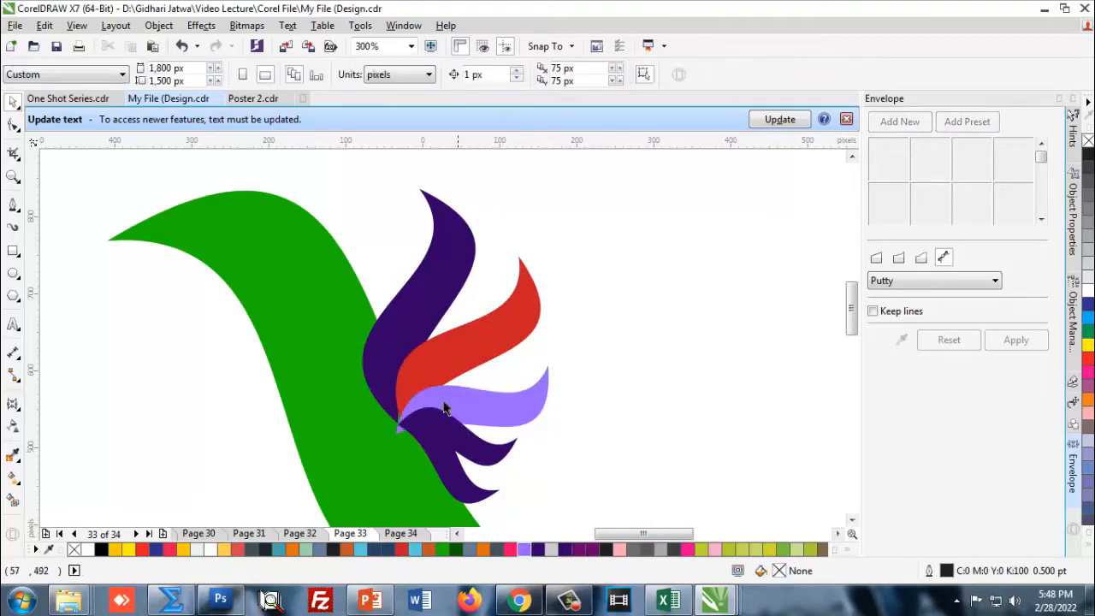
Apply a linear fountain fill to the topmost fan leaf, running from deep purple at the tip to orange at the base
left_click(443, 253)
left_click(13, 477)
left_click_drag(452, 231, 391, 356)
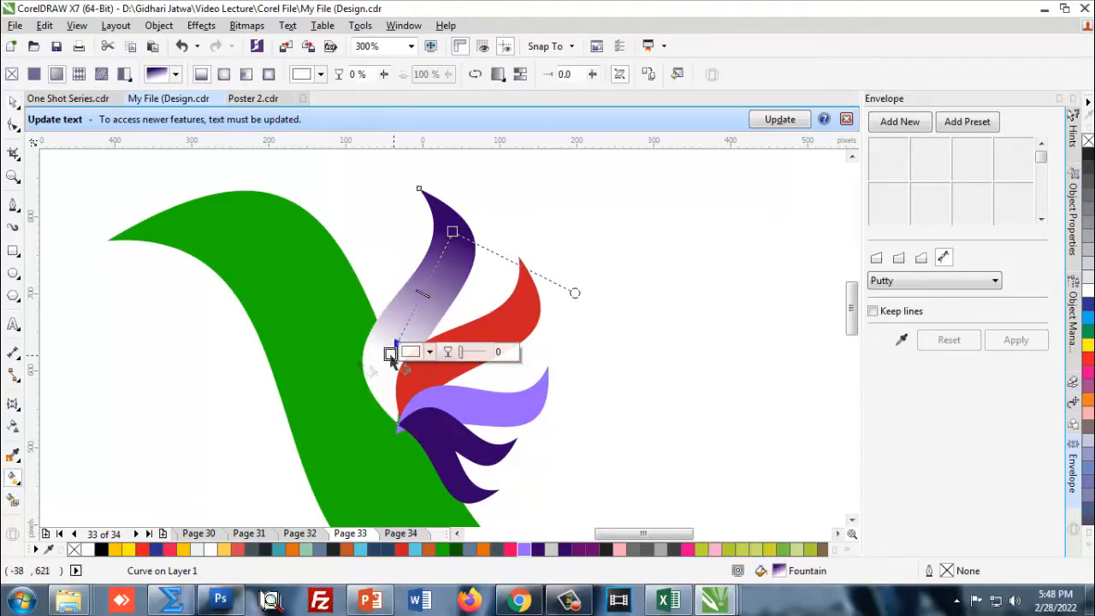
left_click(158, 550)
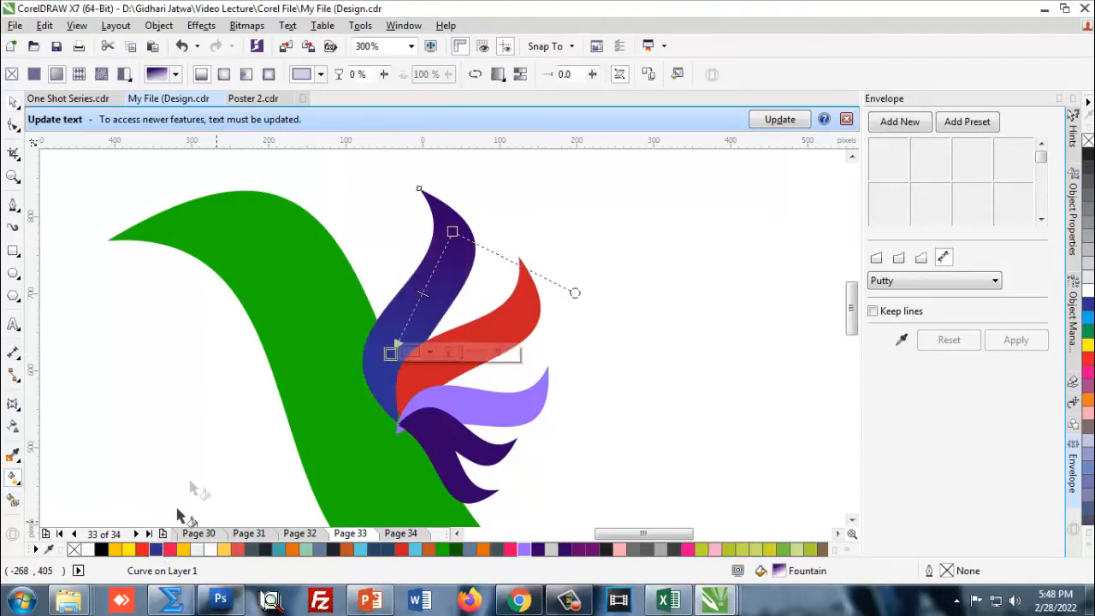
left_click(596, 550)
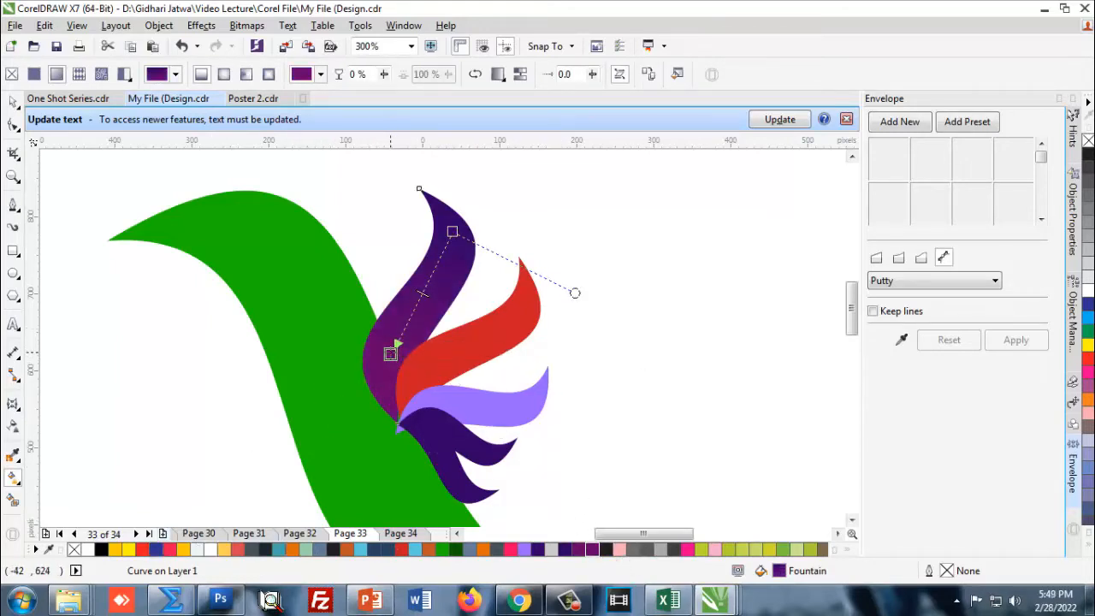
left_click(687, 549)
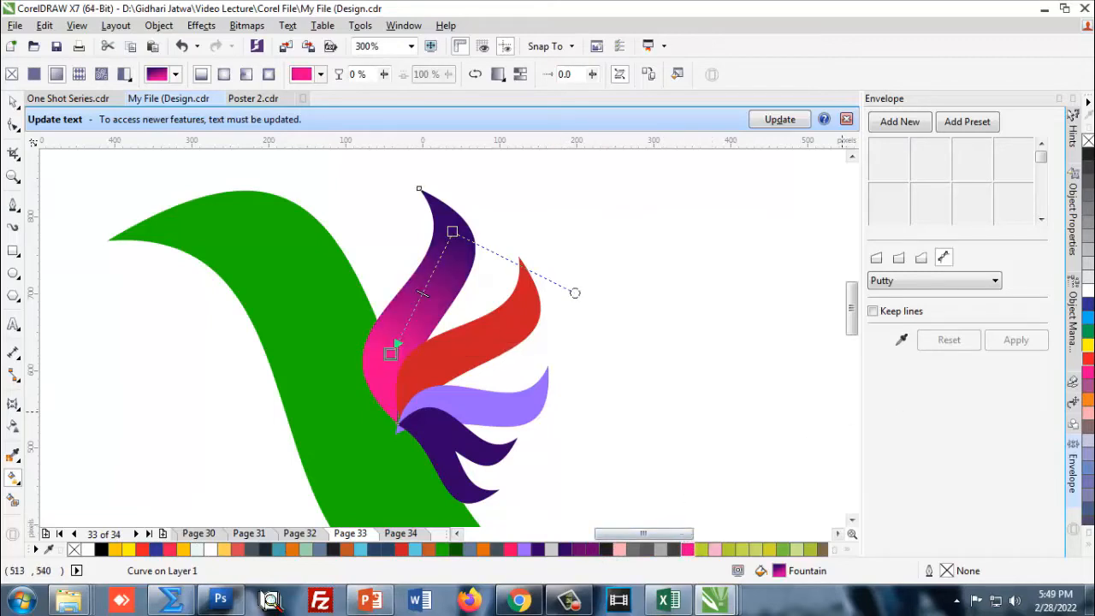
left_click(1088, 399)
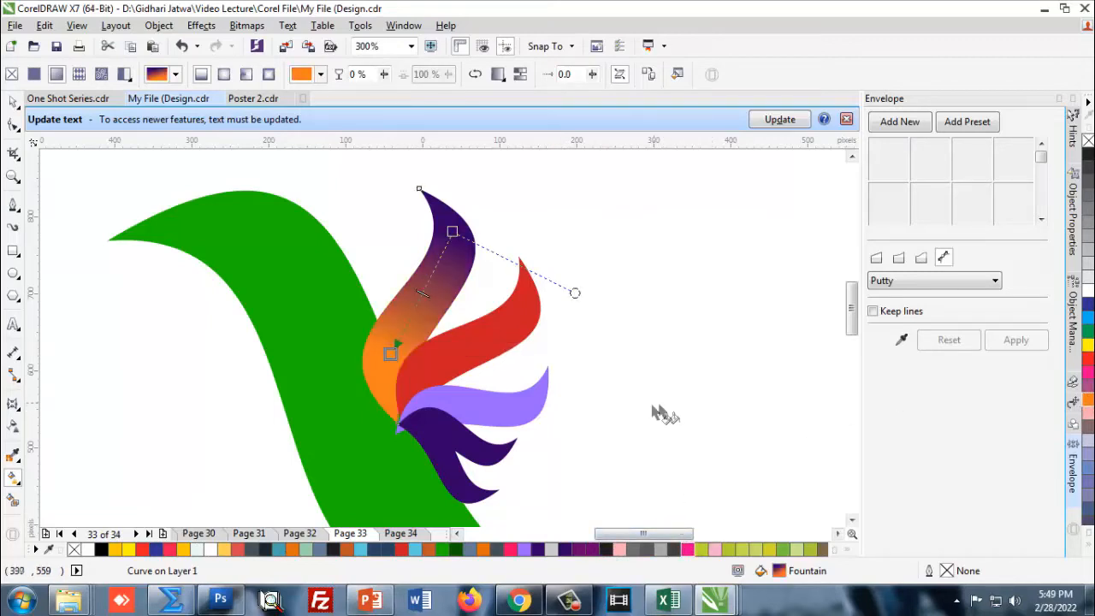
left_click(14, 102)
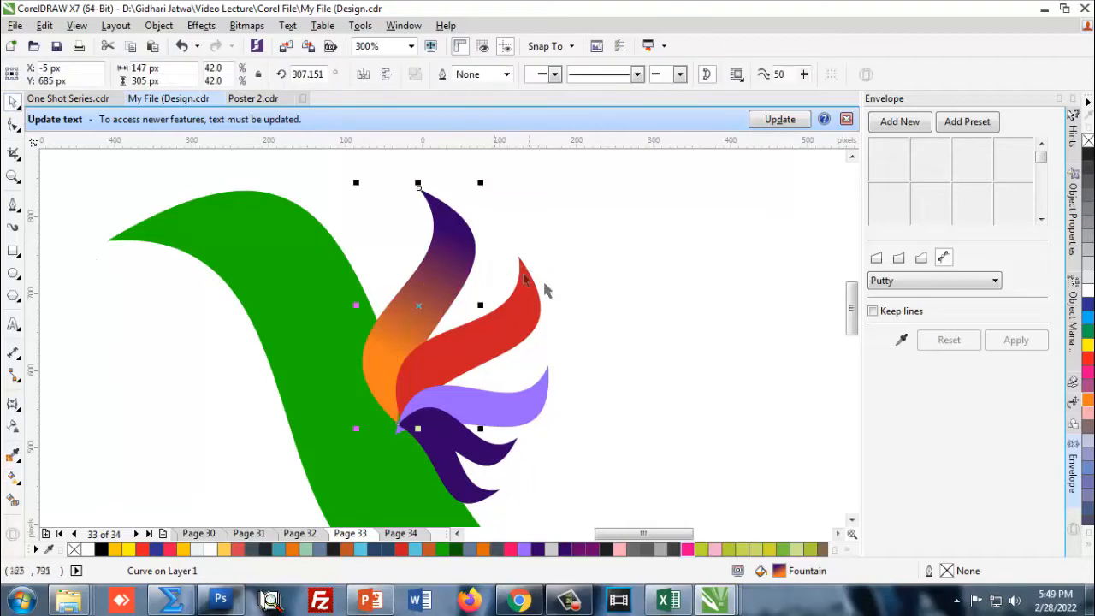
left_click(568, 336)
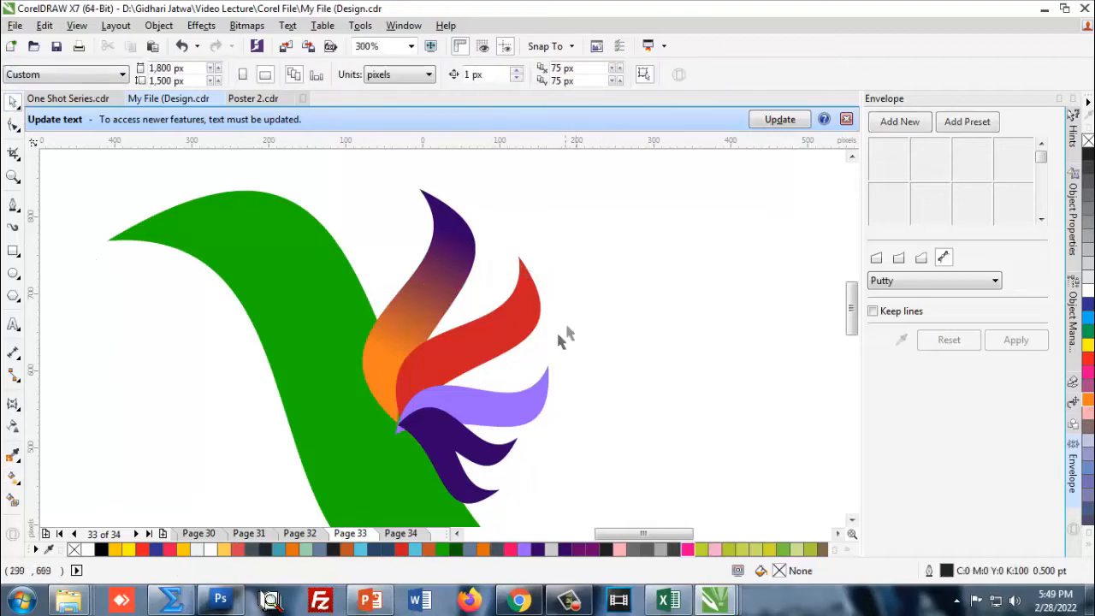
Apply a linear fountain fill to the fourth leaf, from deep purple at its tip to golden yellow at its base
left_click(494, 457)
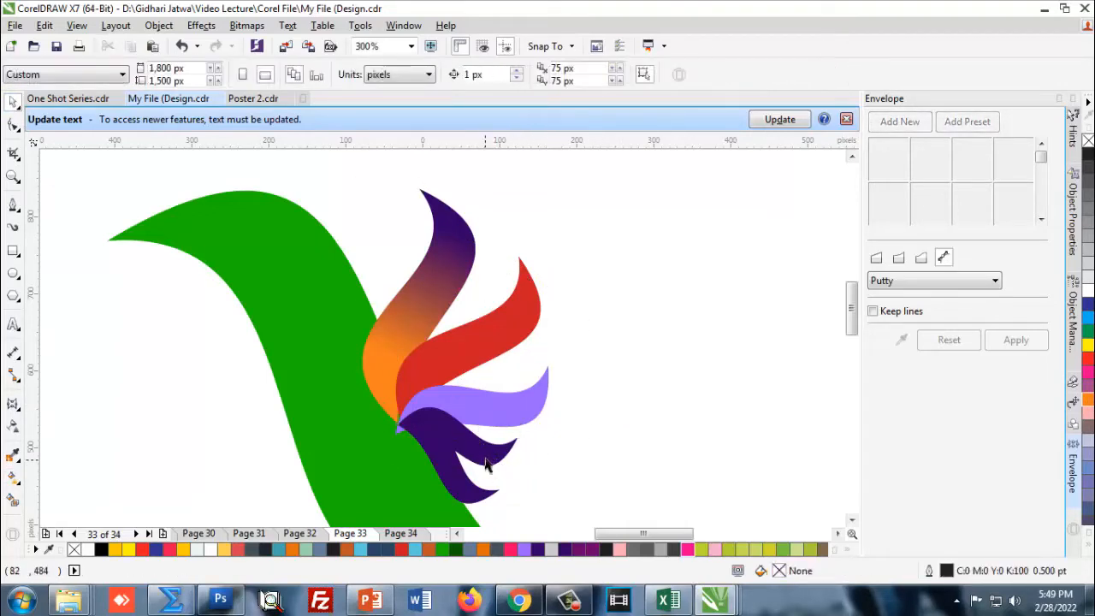
left_click(15, 480)
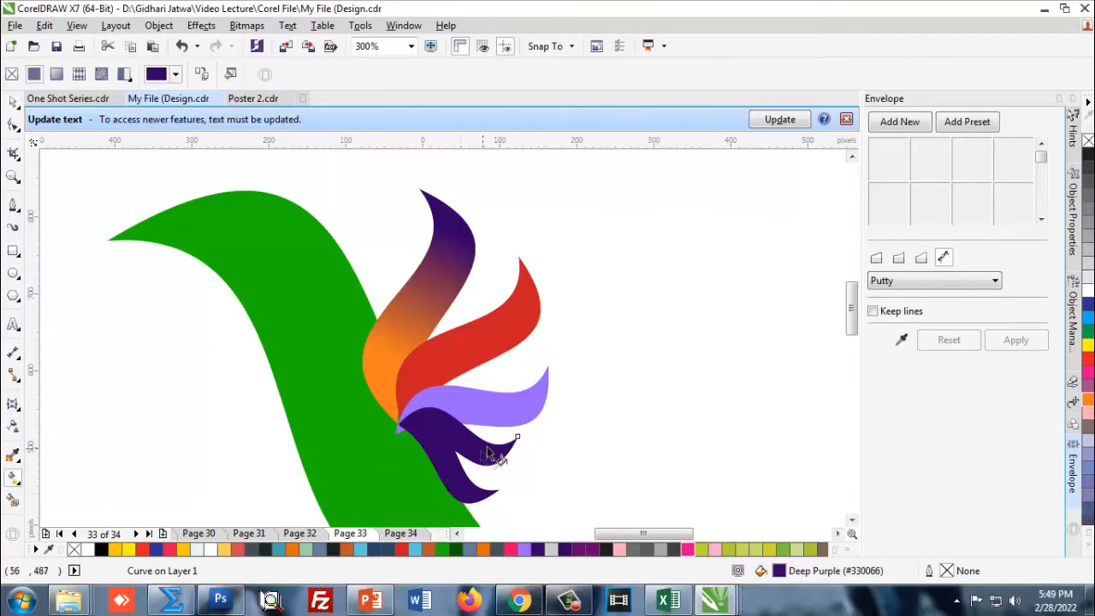
left_click_drag(492, 449, 425, 425)
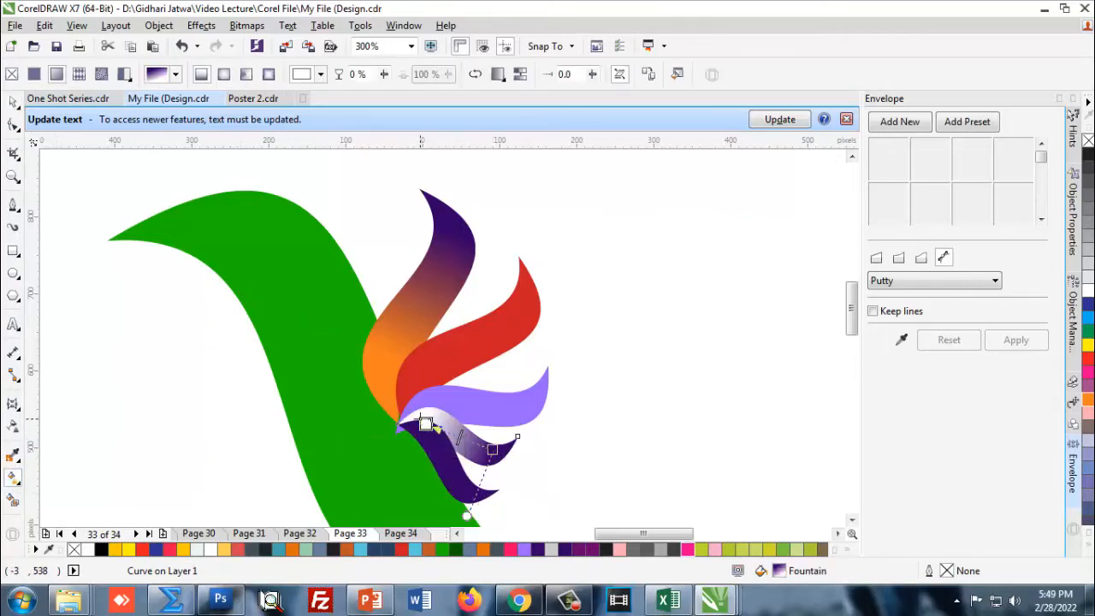
left_click(184, 550)
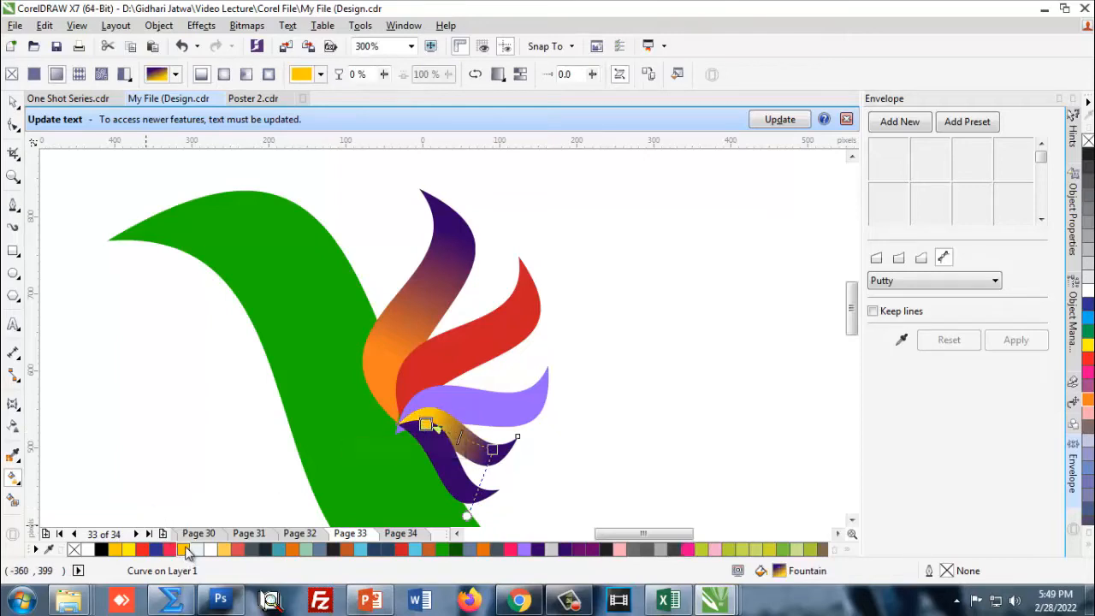
left_click(12, 104)
scroll(443, 318, "down", 1)
key("Escape")
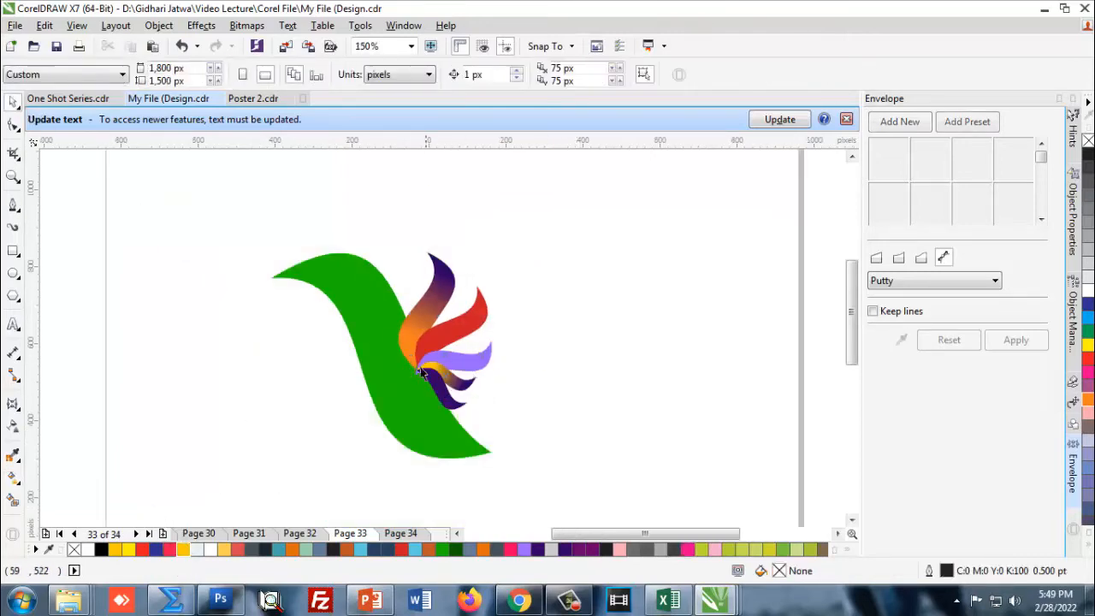
Draw a three-sided polygon about 60 by 52 px just below the green leaf's upper tip
scroll(420, 373, "up", 1)
scroll(425, 342, "down", 1)
scroll(314, 274, "up", 1)
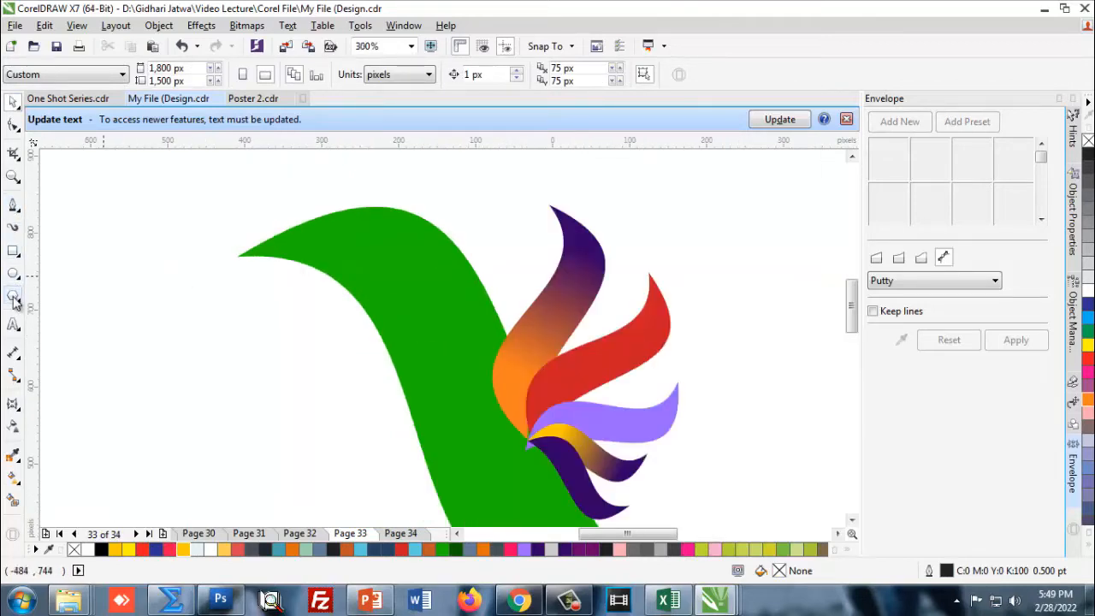
left_click(30, 291)
left_click_drag(265, 308, 325, 358)
left_click(13, 102)
left_click(109, 257)
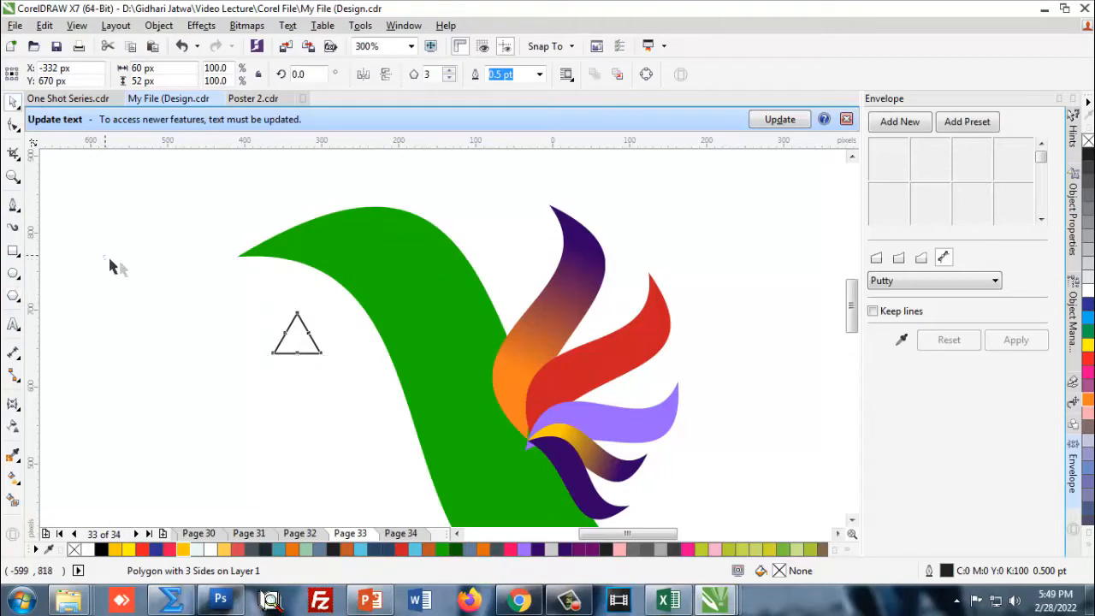
Stretch the triangle vertically to about 64 px tall, keeping its width
scroll(274, 337, "up", 1)
left_click(327, 360)
left_click_drag(317, 373, 317, 390)
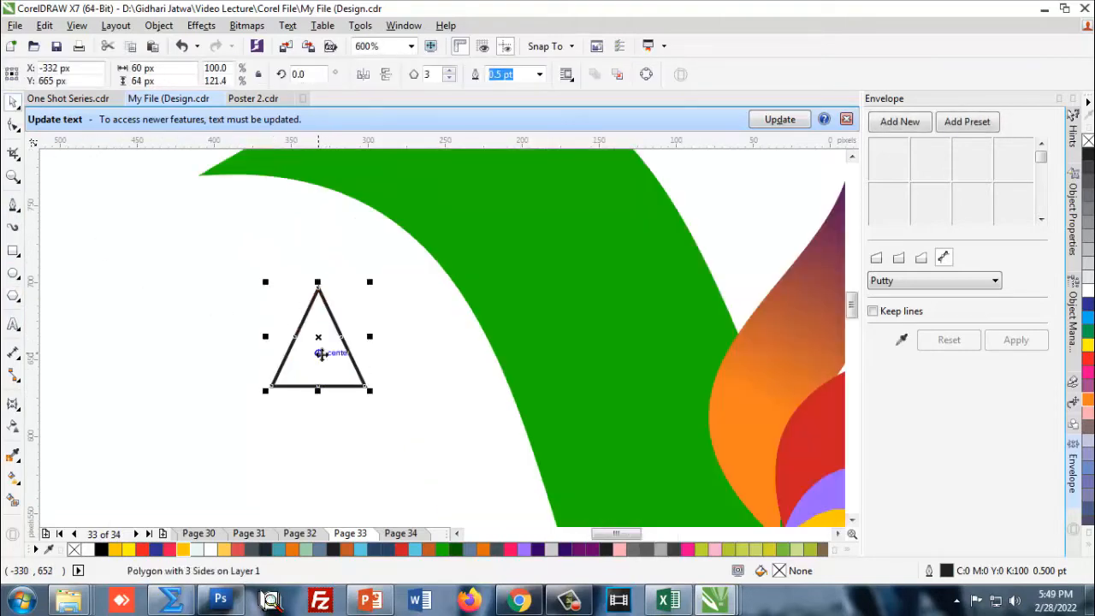
Convert the triangle to curves and delete the extra midpoint node on each of its three sides
key("ctrl+q")
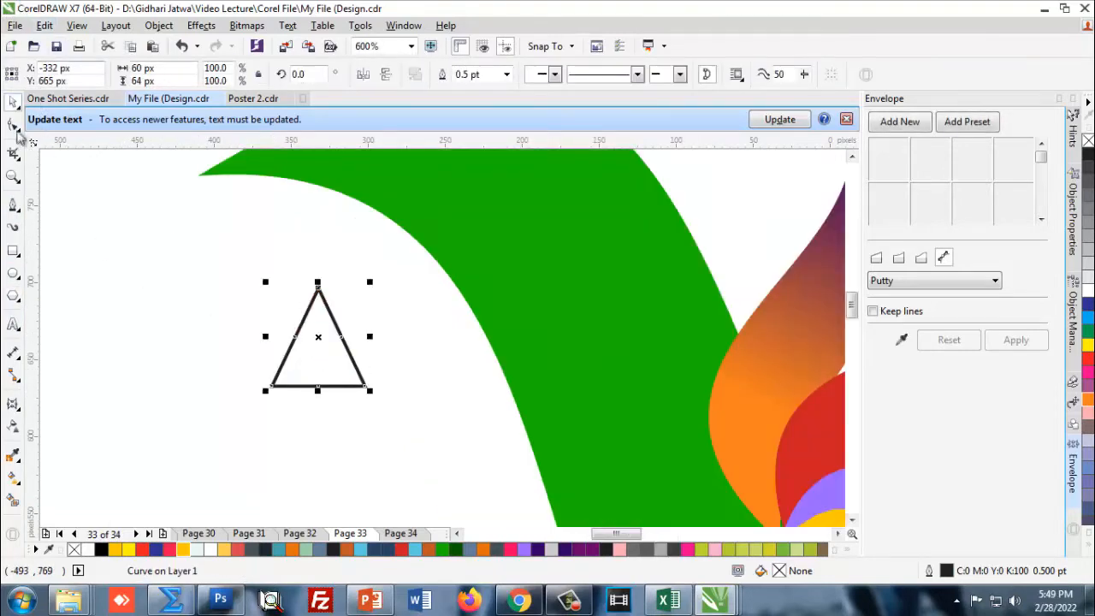
left_click(13, 124)
double_click(340, 337)
double_click(291, 342)
double_click(315, 387)
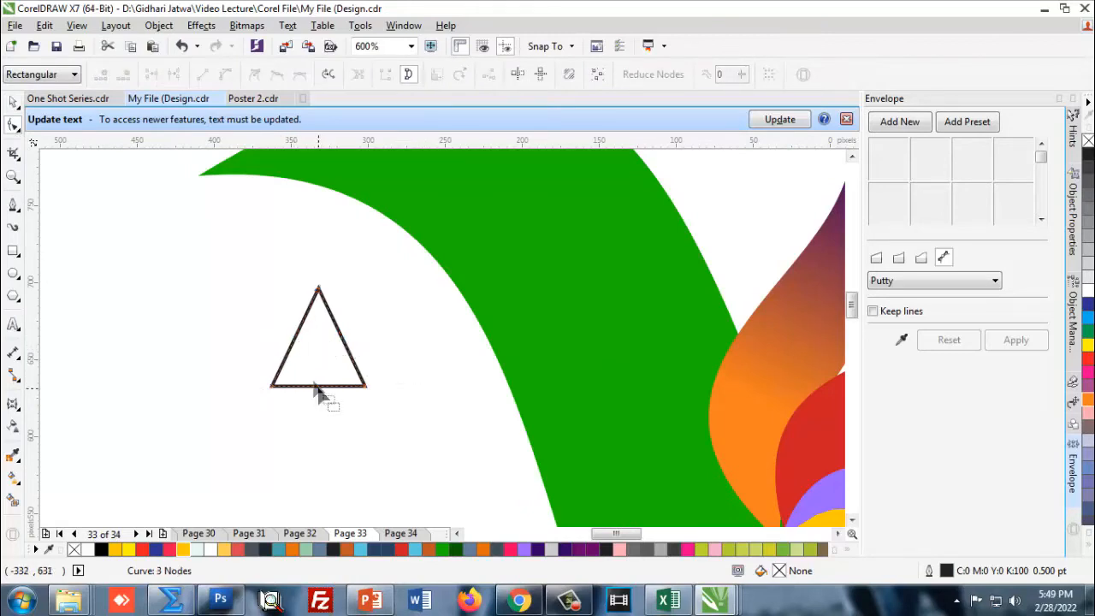
Rotate the triangle 90 degrees and move it onto the green leaf's upper tip
left_click(12, 101)
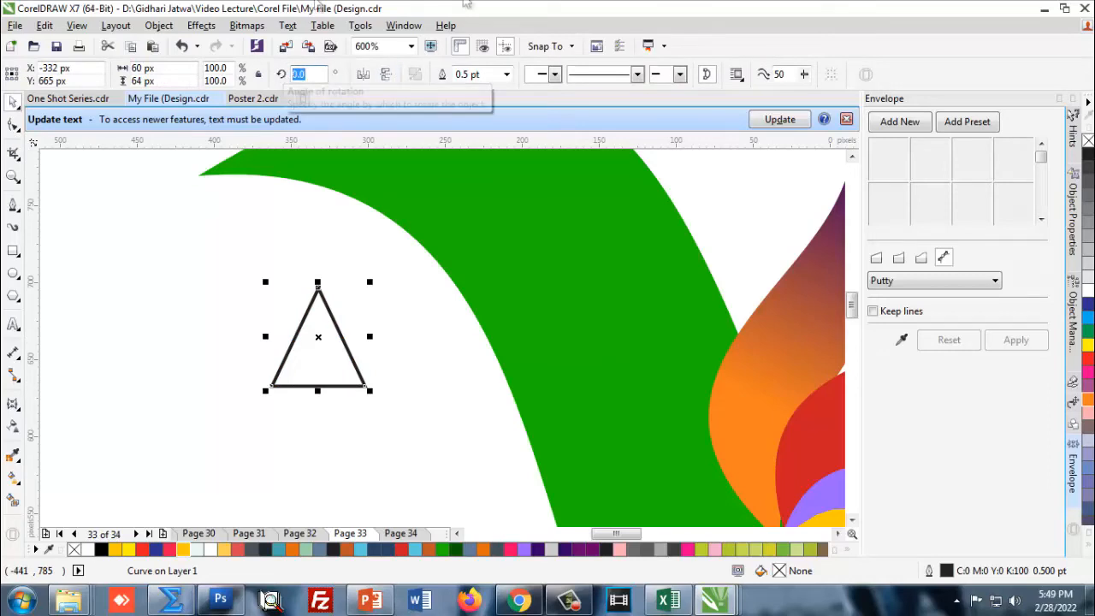
key("Return")
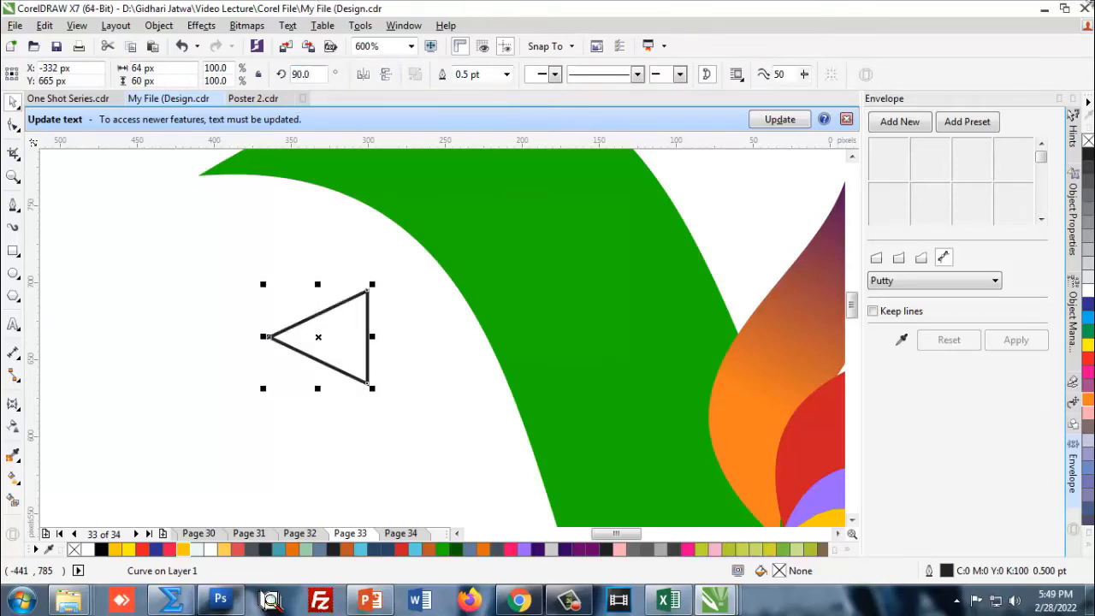
left_click(371, 367)
scroll(361, 370, "down", 1)
scroll(342, 320, "up", 1)
left_click_drag(359, 370, 331, 197)
scroll(318, 260, "up", 1)
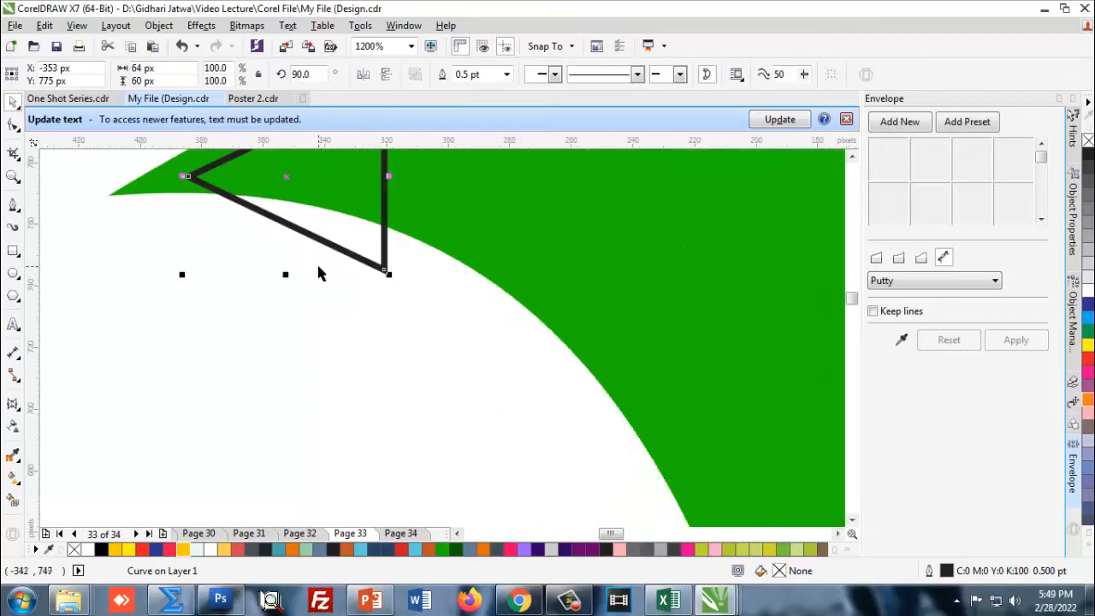
Reduce the rotated triangle's height to about 52 px around its centre
scroll(314, 260, "down", 1)
scroll(315, 261, "up", 1)
mouse_move(292, 355)
left_mouse_down()
mouse_move(296, 303)
mouse_move(297, 342)
left_mouse_up()
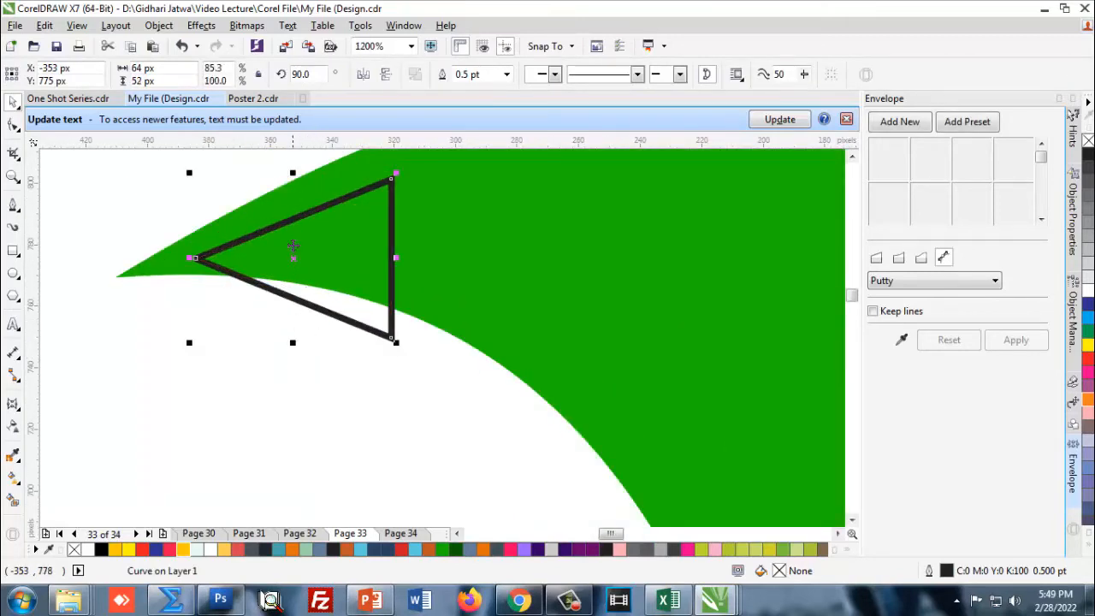
Move the triangle left onto the green leaf's tip and shift its two right corner nodes upward toward the leaf's edge
left_click_drag(293, 220, 237, 234)
scroll(290, 321, "down", 2)
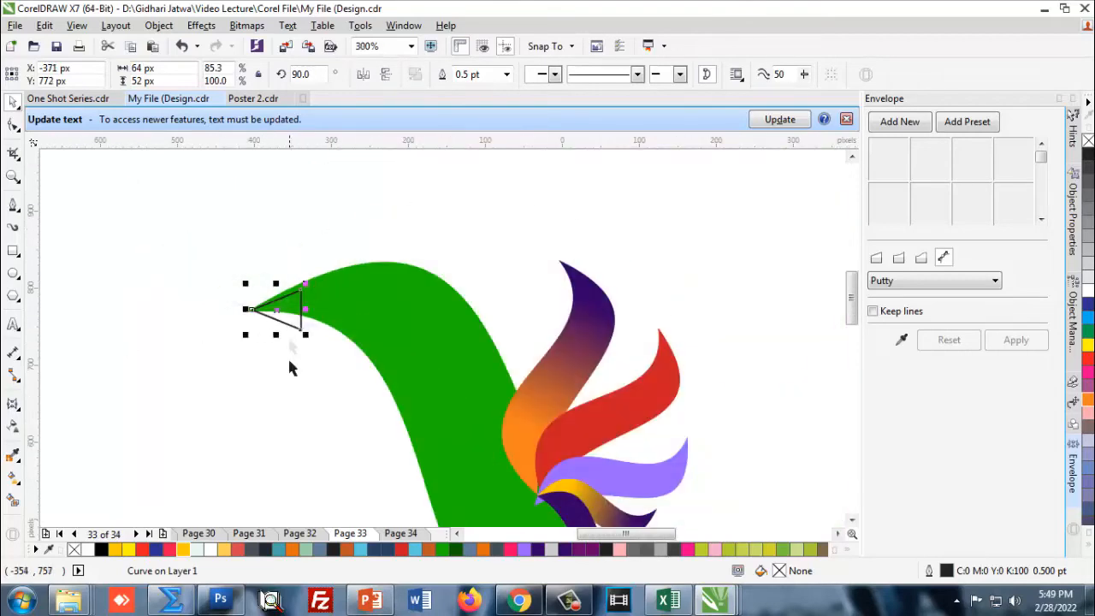
scroll(261, 286, "up", 1)
key("F10")
left_click(316, 366)
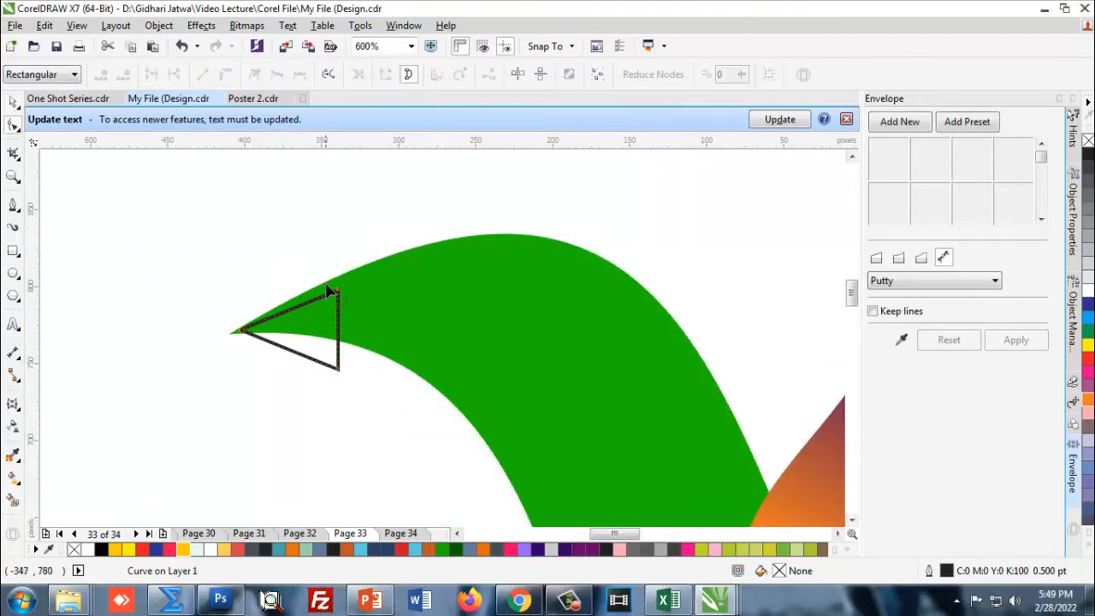
scroll(326, 285, "up", 1)
left_click_drag(350, 303, 347, 271)
left_click_drag(352, 456, 357, 437)
Convert the triangle's lower side to a curve, bend it upward, and pull its lower and left corner nodes toward the leaf's outline
left_click(226, 74)
left_click_drag(265, 410, 264, 389)
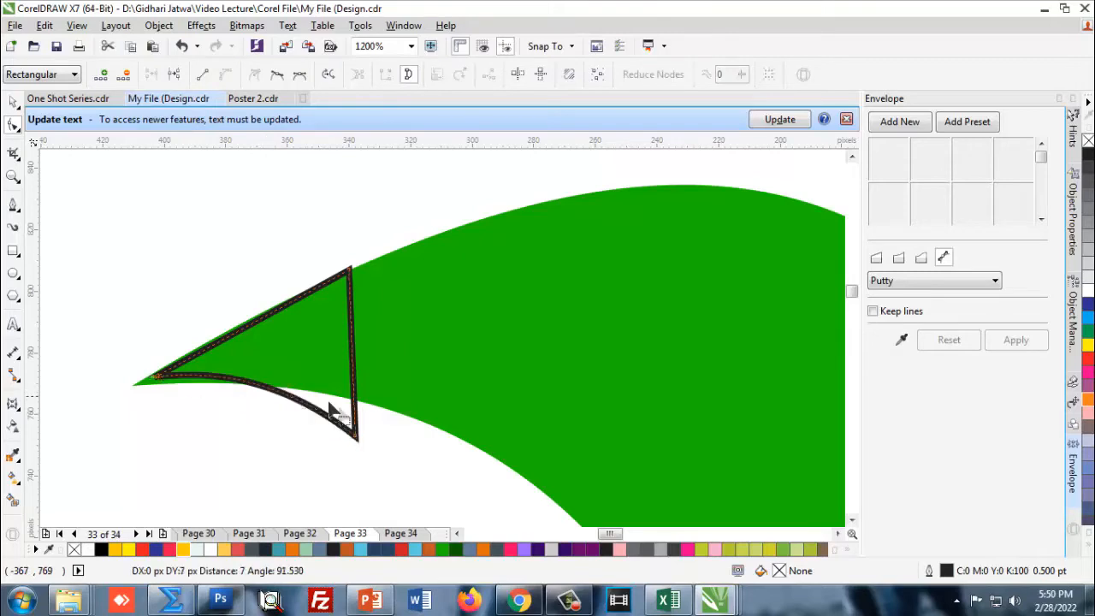
left_click_drag(355, 436, 363, 415)
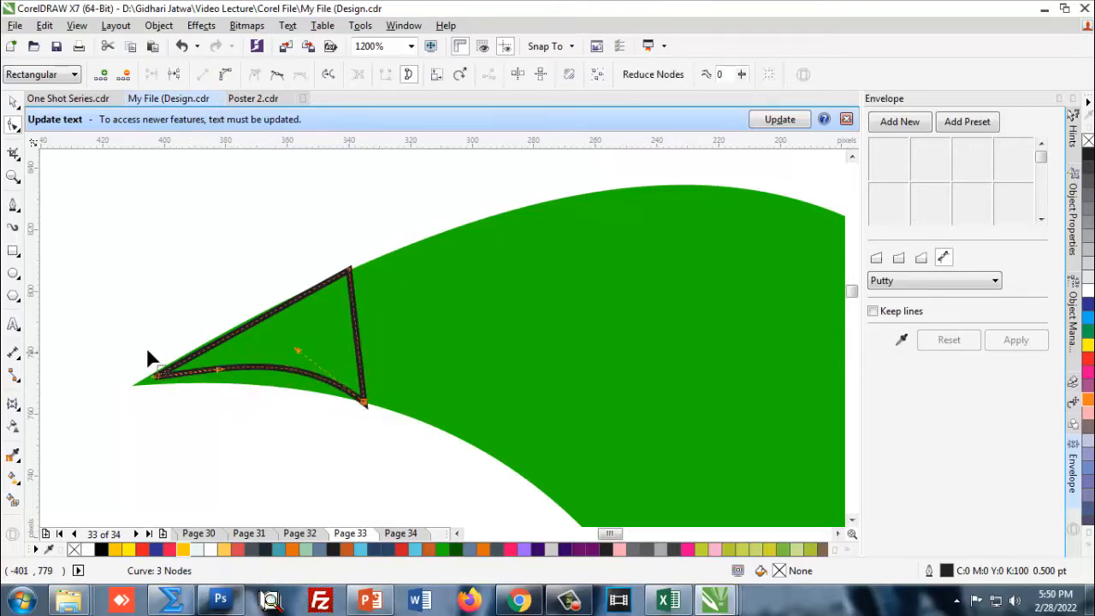
scroll(158, 384, "up", 1)
left_click_drag(156, 384, 130, 394)
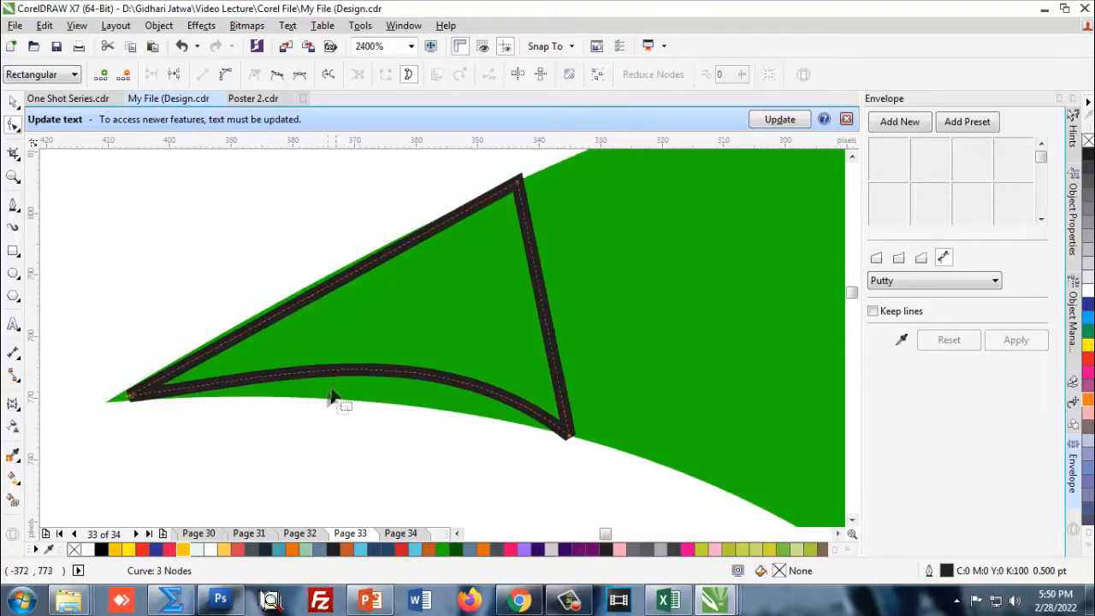
Adjust the curve handles of the triangle's lower side and its lower right node to follow the leaf's lower edge
left_click(428, 387)
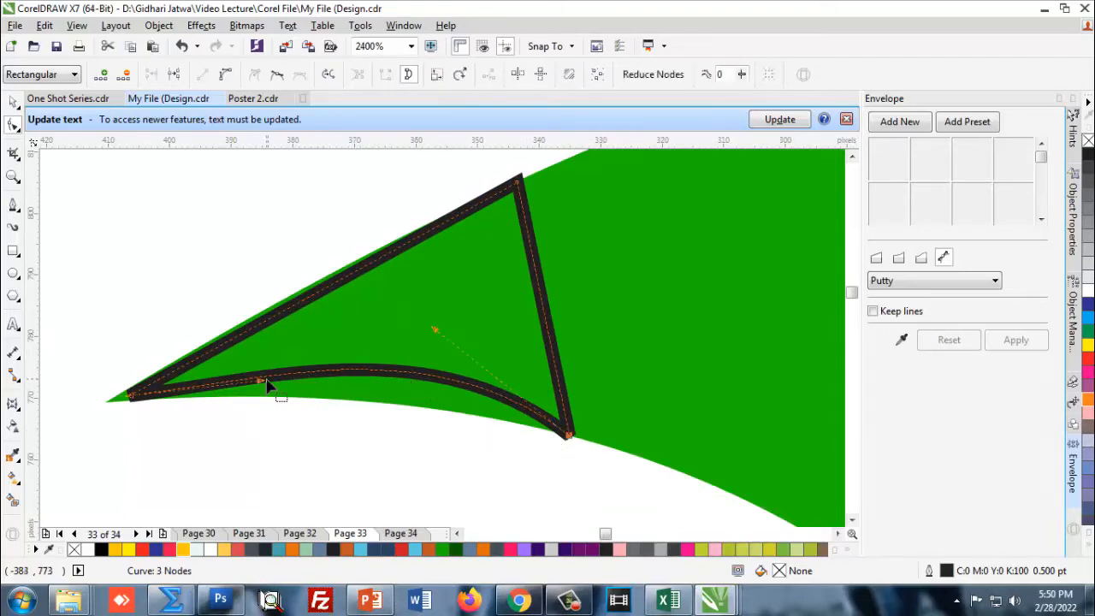
left_click_drag(261, 381, 269, 396)
left_click_drag(434, 328, 391, 382)
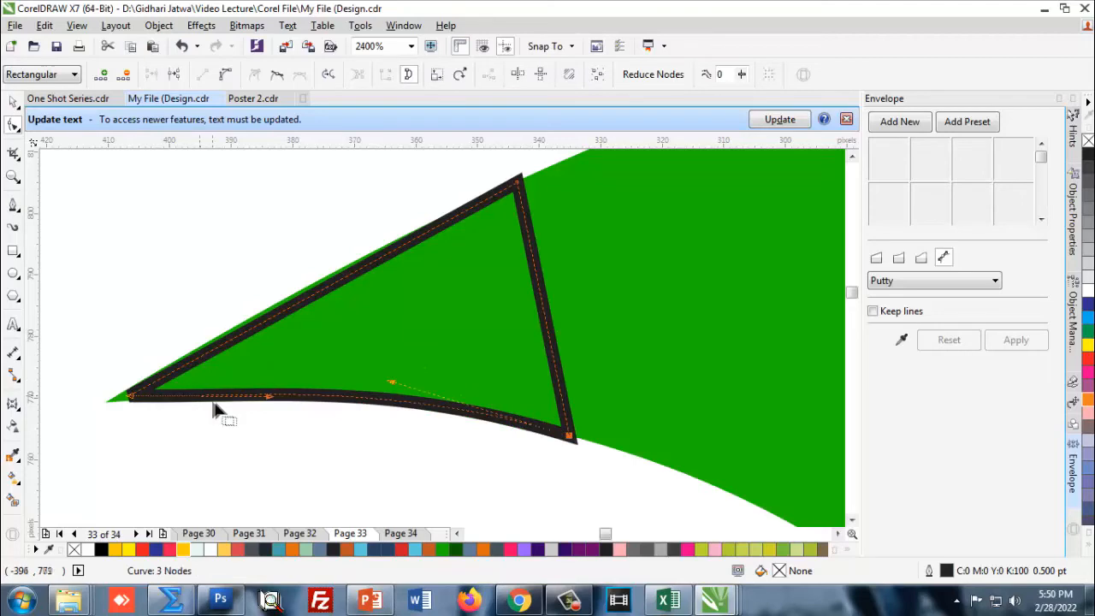
left_click_drag(269, 399, 269, 387)
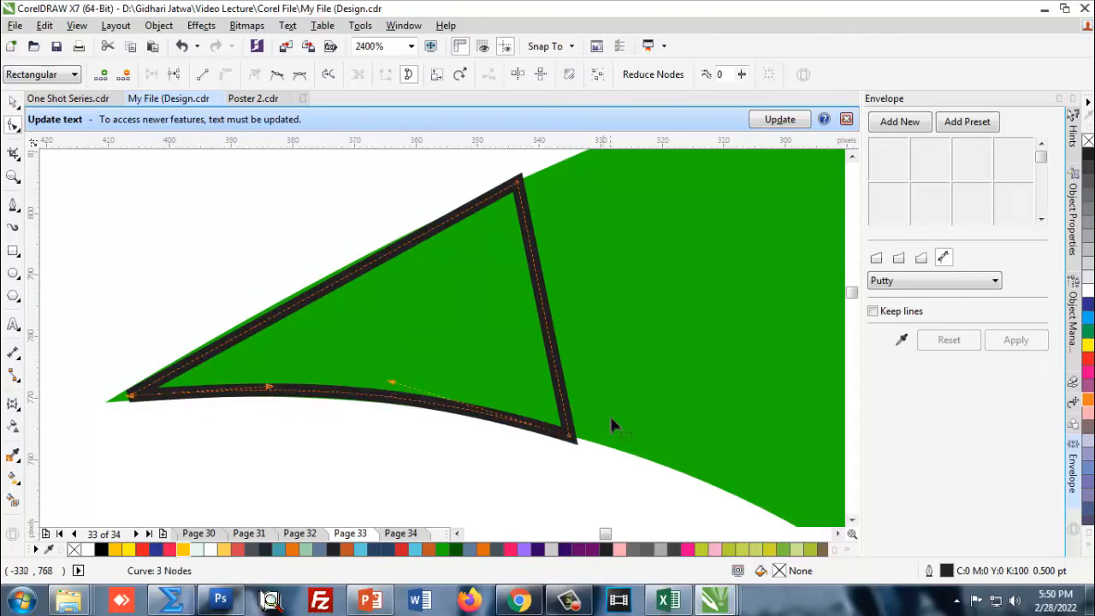
mouse_move(572, 440)
left_mouse_down()
mouse_move(574, 424)
mouse_move(561, 431)
left_mouse_up()
left_click_drag(385, 379, 391, 392)
scroll(287, 370, "down", 1)
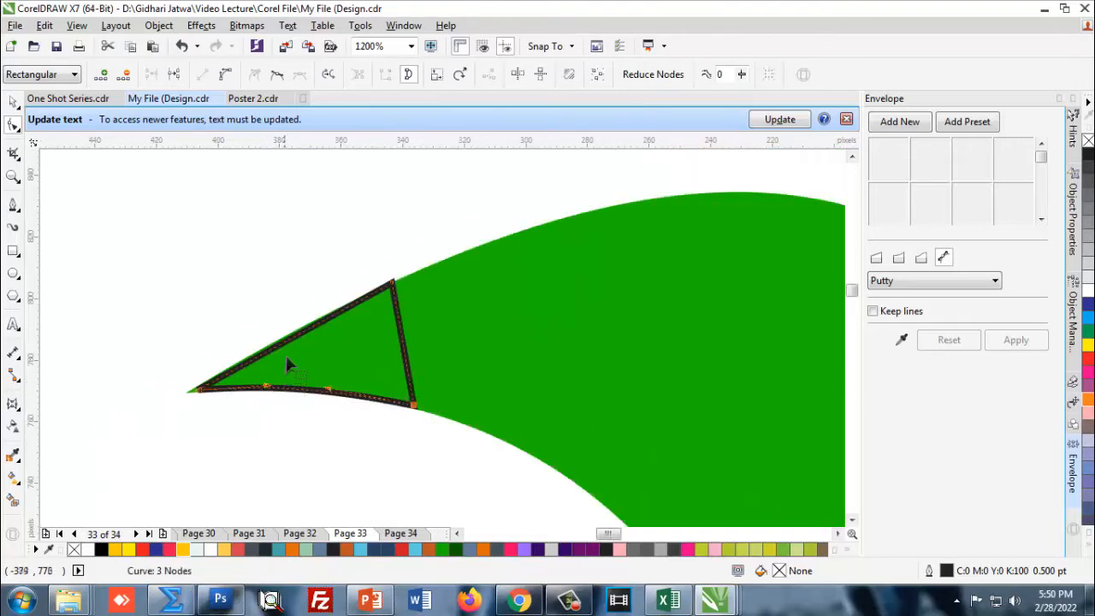
Nudge the triangle's upper corner inward, convert the upper side to a curve and bend it along the leaf's upper edge
scroll(345, 302, "up", 1)
left_click_drag(444, 268, 444, 275)
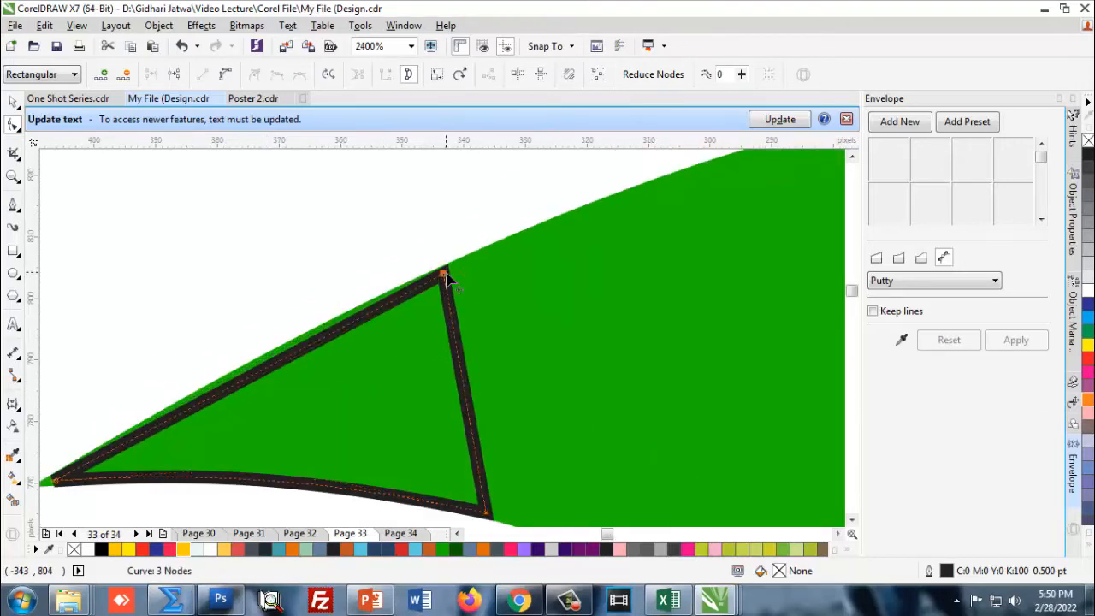
left_click(265, 378)
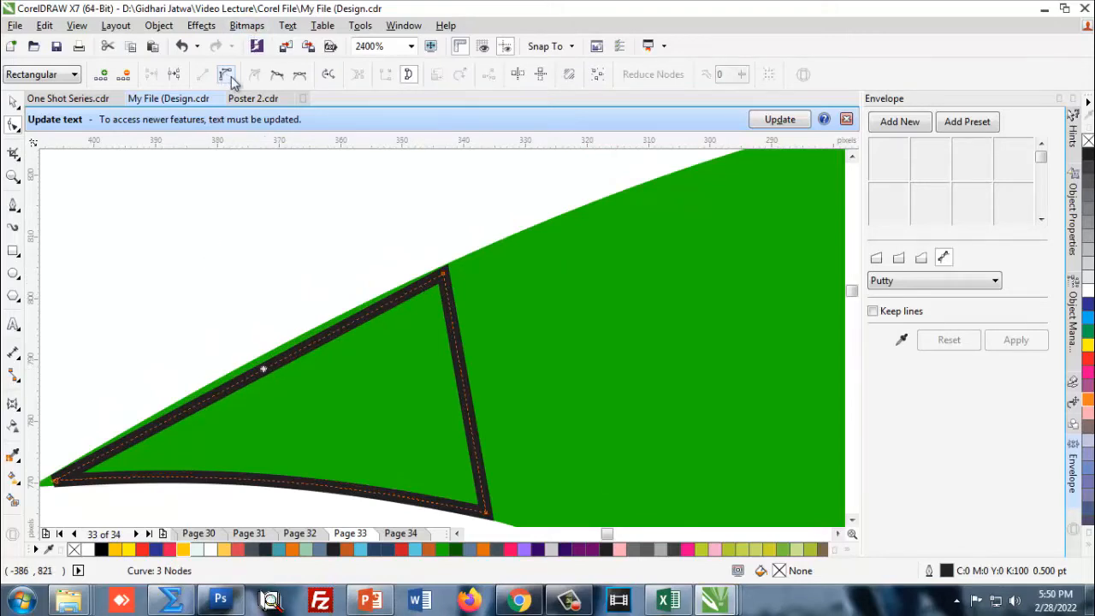
left_click_drag(246, 379, 248, 366)
scroll(339, 257, "down", 1)
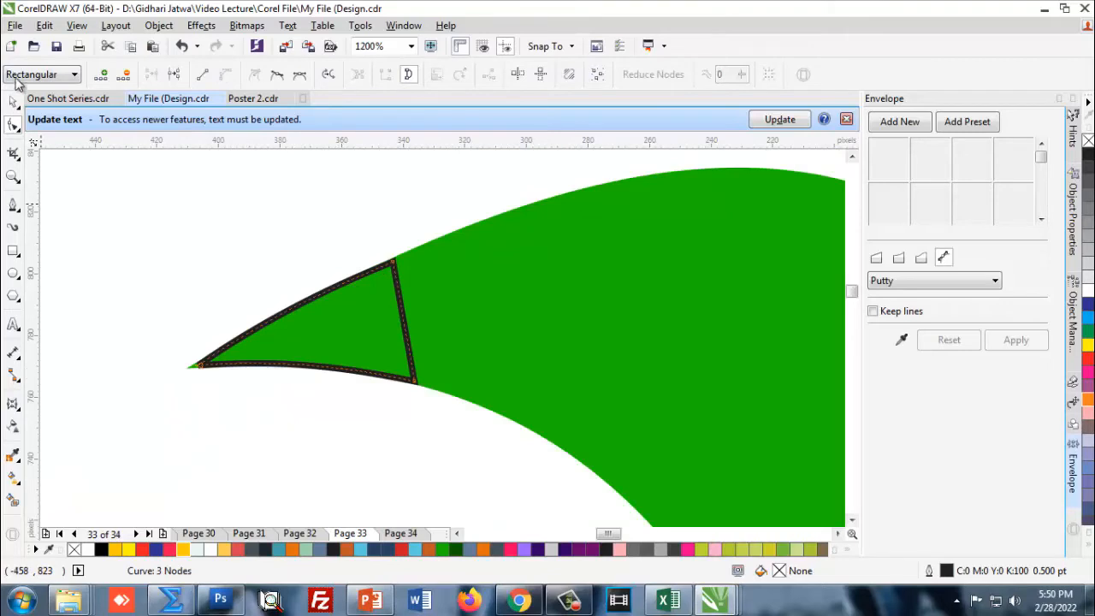
Fill the beak shape with red and remove its outline
left_click(16, 103)
left_click(142, 549)
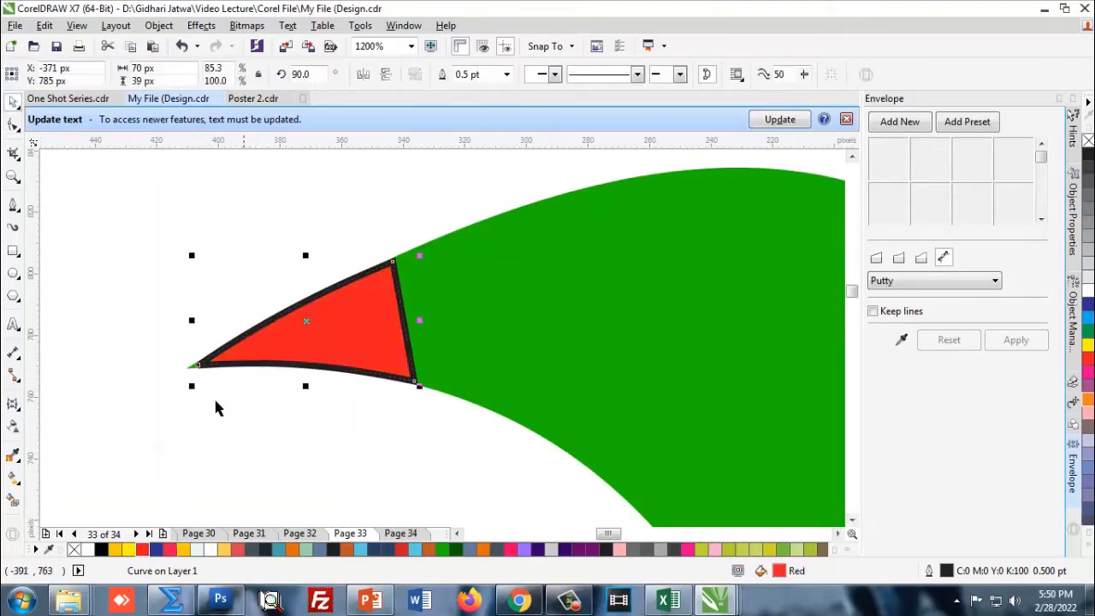
right_click(74, 550)
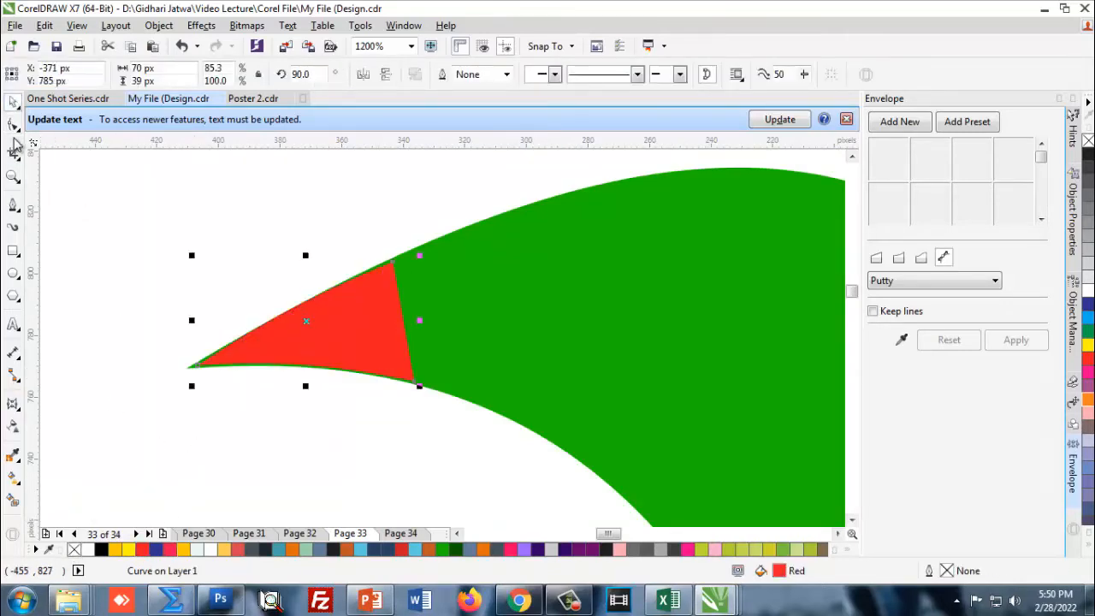
left_click(122, 295)
Move the beak's left node to the green leaf's tip and adjust the lower side's curve handle to match the leaf's edge
scroll(226, 370, "up", 1)
left_click(238, 349)
key("F10")
scroll(188, 361, "up", 1)
left_click(146, 365)
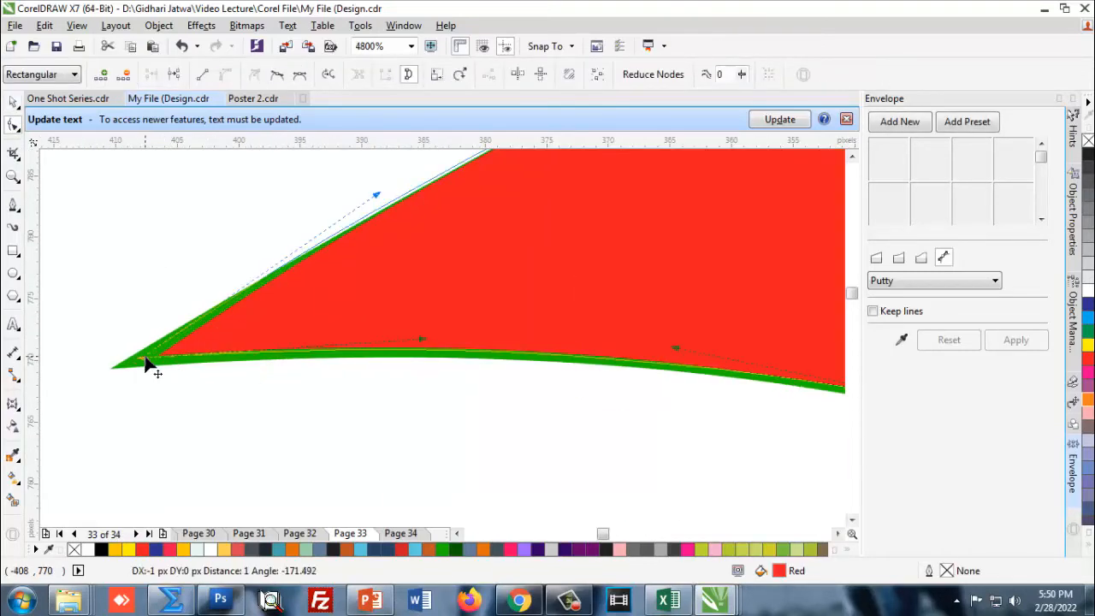
left_click_drag(421, 343, 385, 355)
scroll(386, 354, "down", 1)
scroll(556, 371, "down", 1)
scroll(558, 371, "up", 1)
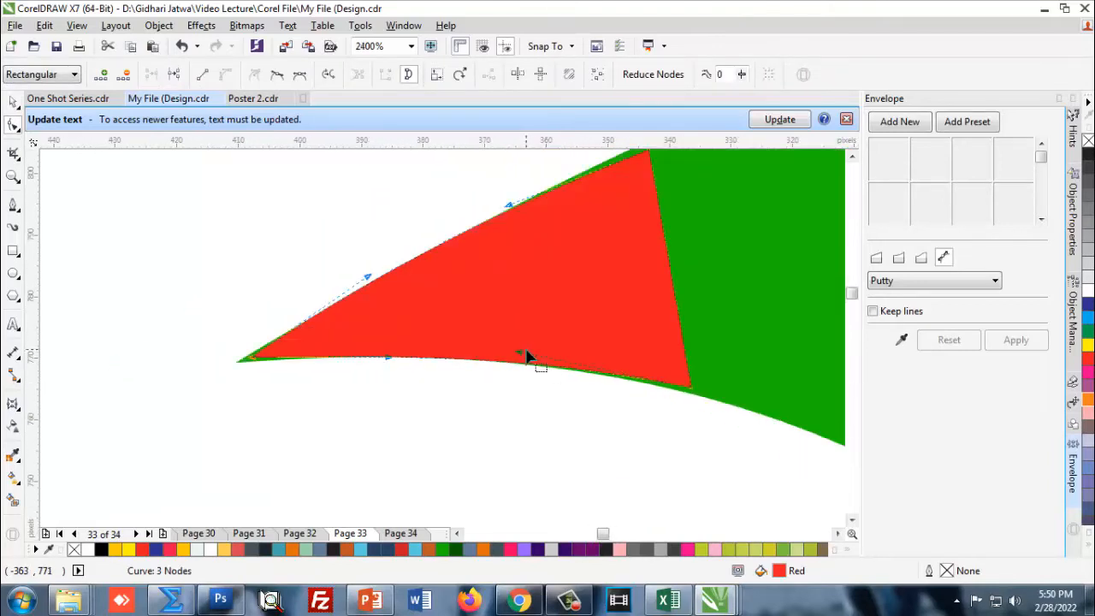
Fit the beak's lower right node and the adjoining curve handle to the green body's lower edge
scroll(652, 391, "up", 1)
left_click_drag(710, 392, 700, 395)
left_click_drag(350, 329, 399, 333)
scroll(409, 347, "down", 2)
scroll(457, 341, "down", 1)
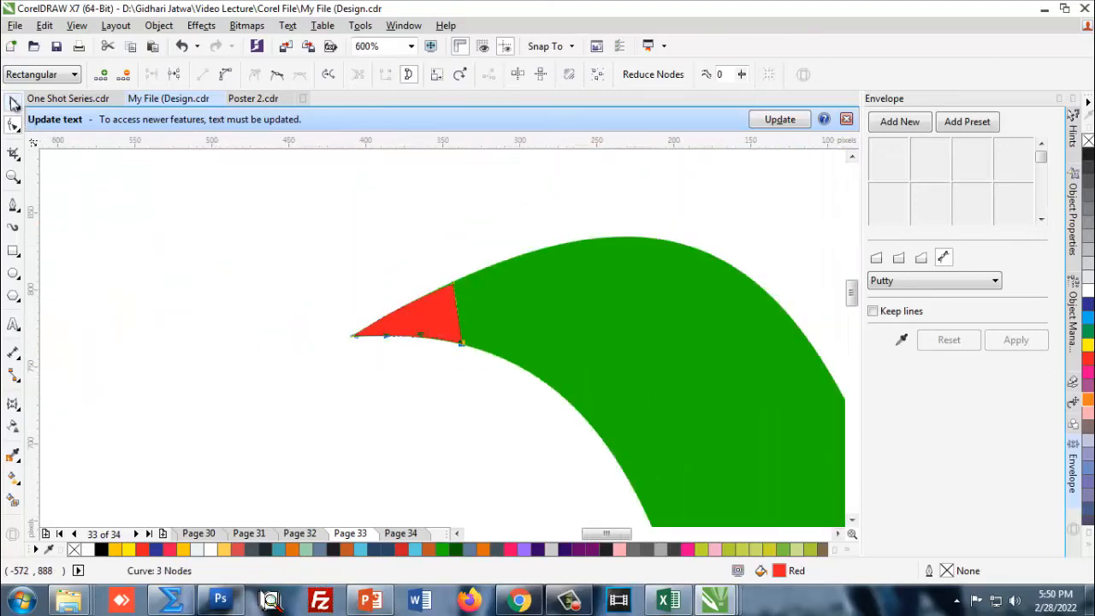
left_click(13, 103)
left_click(199, 273)
Draw a circle about 28 px across on the bird's head, filled white with no outline
scroll(200, 273, "down", 2)
scroll(294, 282, "up", 2)
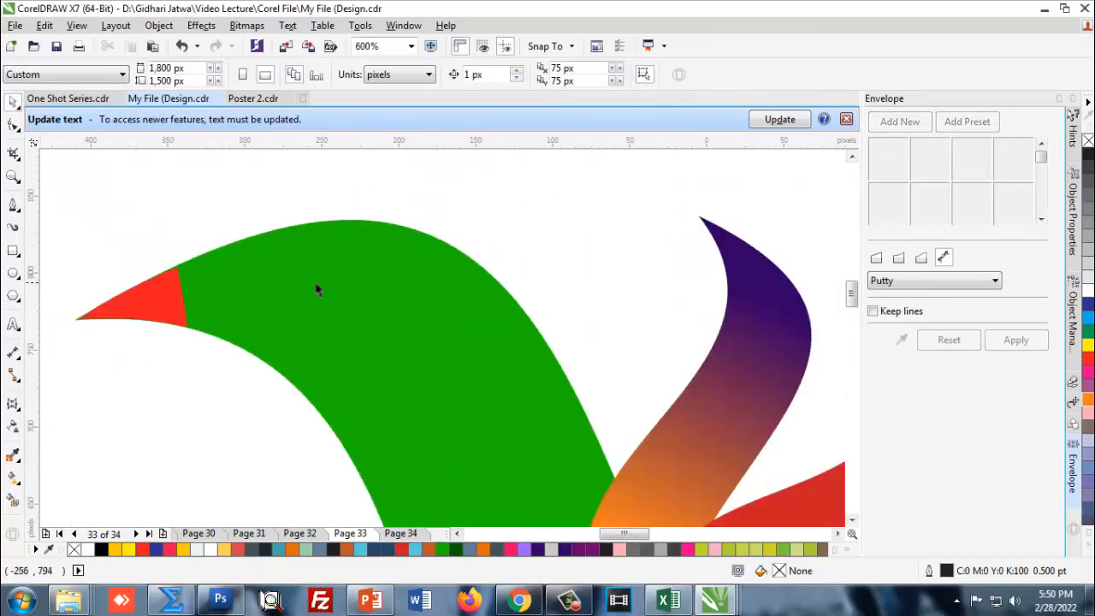
left_click(13, 273)
left_click_drag(291, 260, 344, 314)
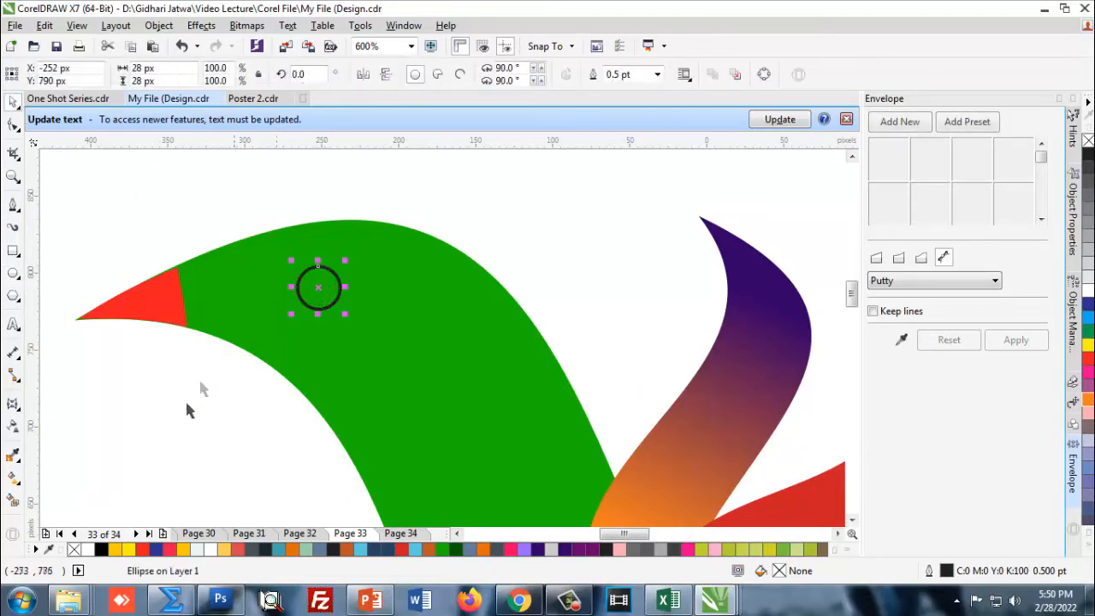
left_click(86, 549)
right_click(75, 550)
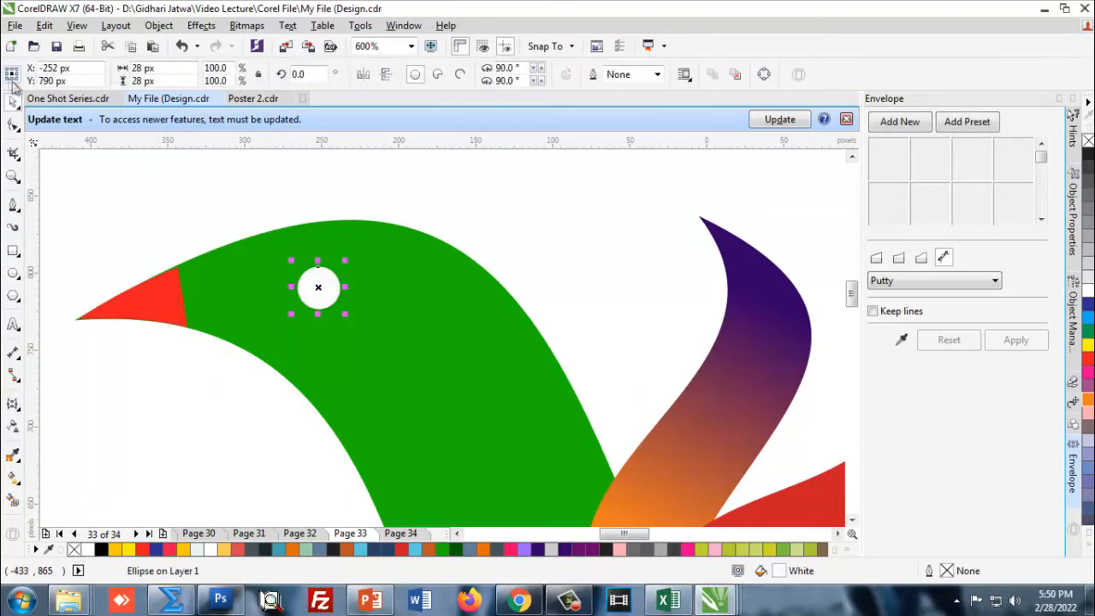
Reduce the white eye circle to about 24 px and shift it slightly toward the beak
scroll(342, 251, "down", 4)
scroll(464, 269, "up", 4)
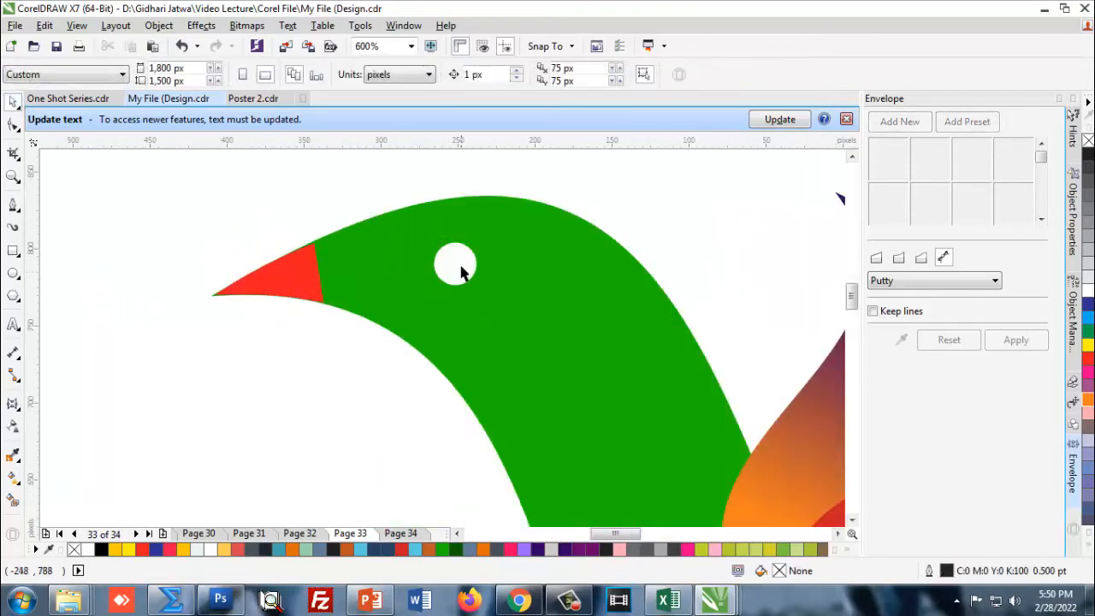
mouse_move(459, 264)
left_mouse_down()
mouse_move(447, 265)
mouse_move(467, 285)
left_mouse_up()
left_click(341, 384)
left_click(449, 270)
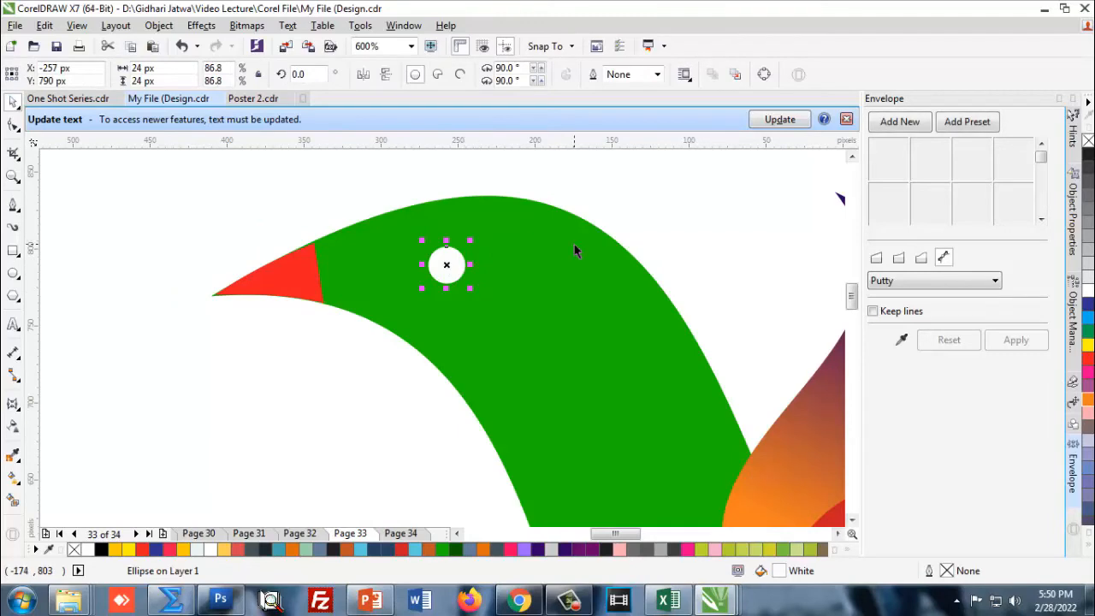
Duplicate the eye circle scaled down to about 11 px around its centre and fill the copy with black
scroll(440, 267, "up", 2)
left_click_drag(496, 304, 476, 287)
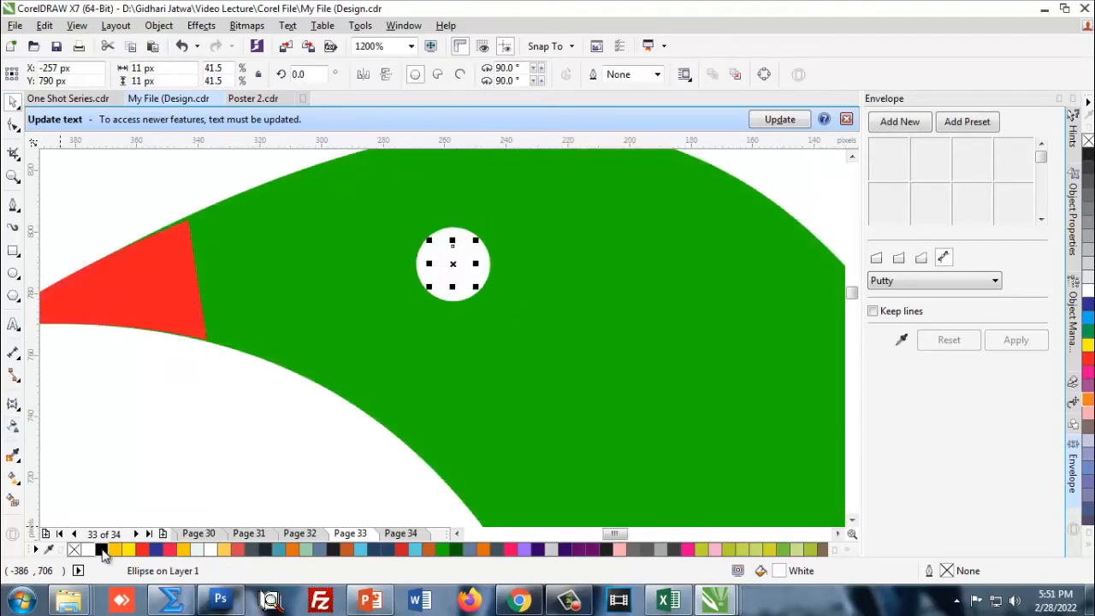
left_click(101, 550)
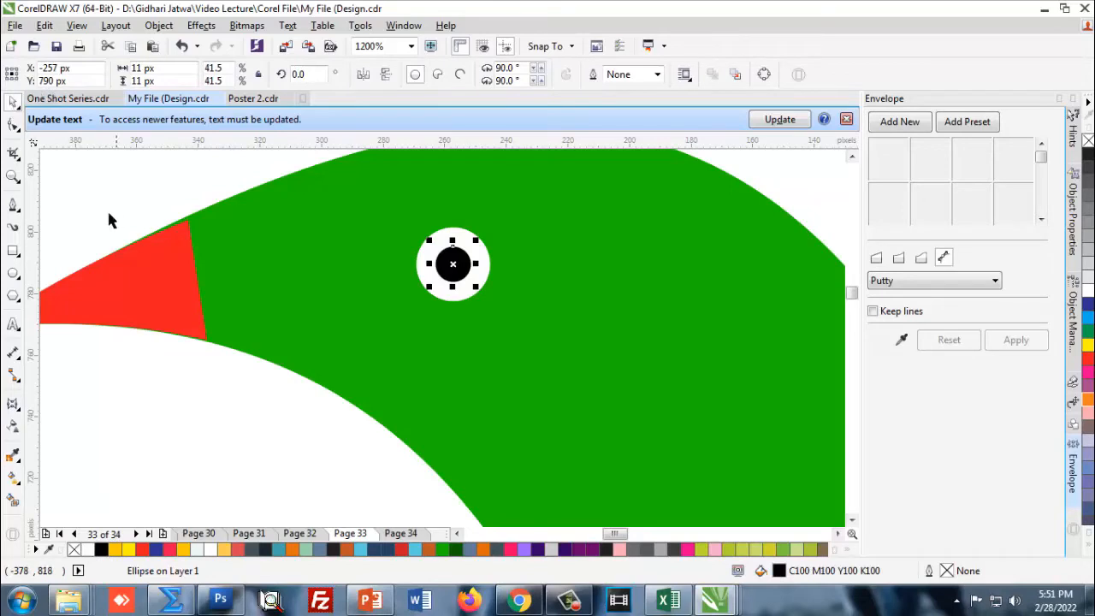
Move the black pupil toward the upper left inside the white eye circle
left_click(109, 214)
scroll(447, 280, "up", 1)
left_click(453, 261)
left_click(394, 252, "shift")
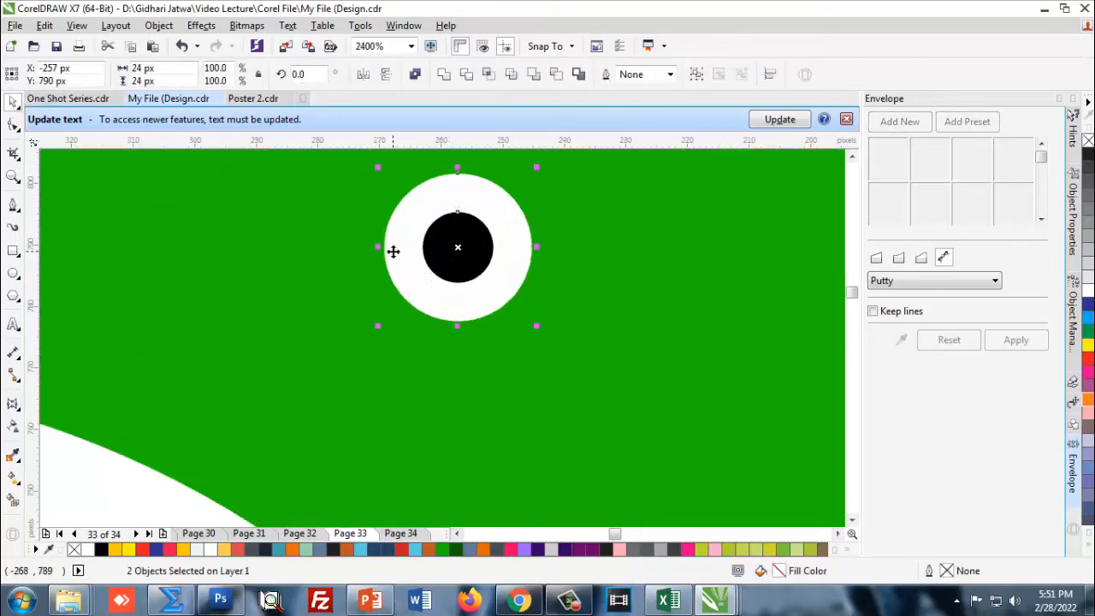
key("Escape")
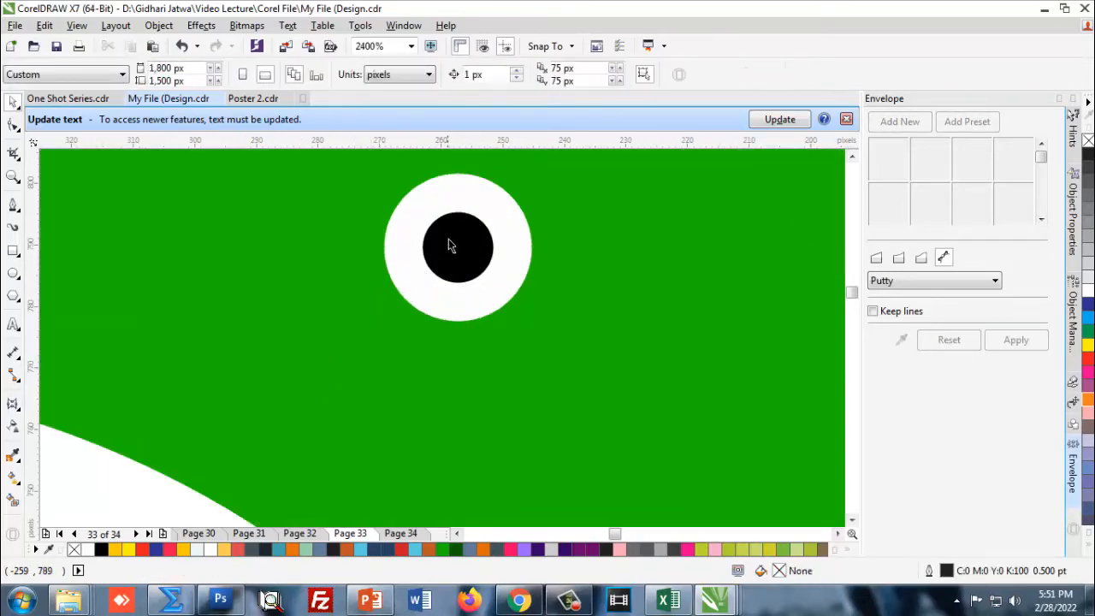
left_click(458, 245)
scroll(458, 245, "up", 1)
left_click_drag(457, 247, 402, 222)
scroll(383, 220, "down", 4)
left_click(298, 334)
Select all the bird's objects and rotate them slightly counter-clockwise so the beak points lower
scroll(318, 270, "down", 2)
scroll(376, 226, "up", 2)
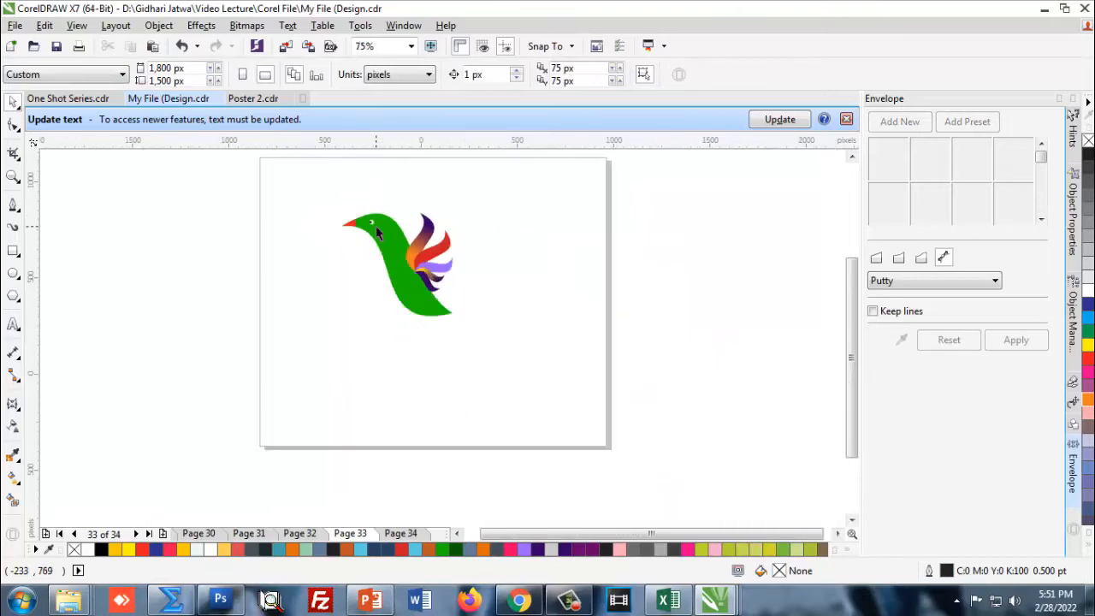
scroll(342, 238, "down", 1)
scroll(363, 261, "down", 1)
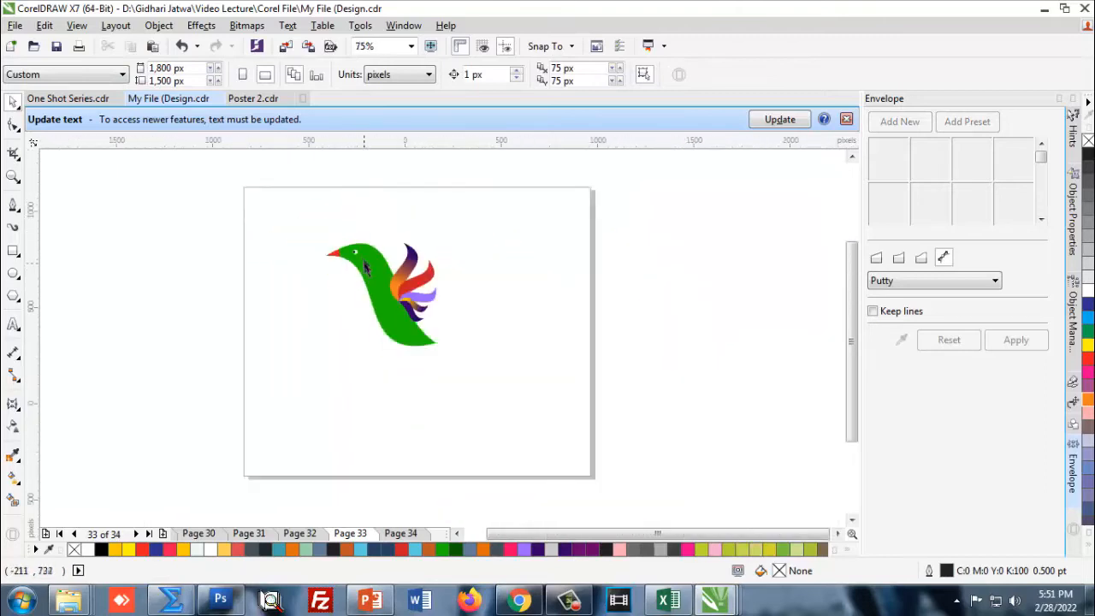
scroll(325, 222, "up", 1)
left_click_drag(276, 182, 539, 466)
left_click(451, 307)
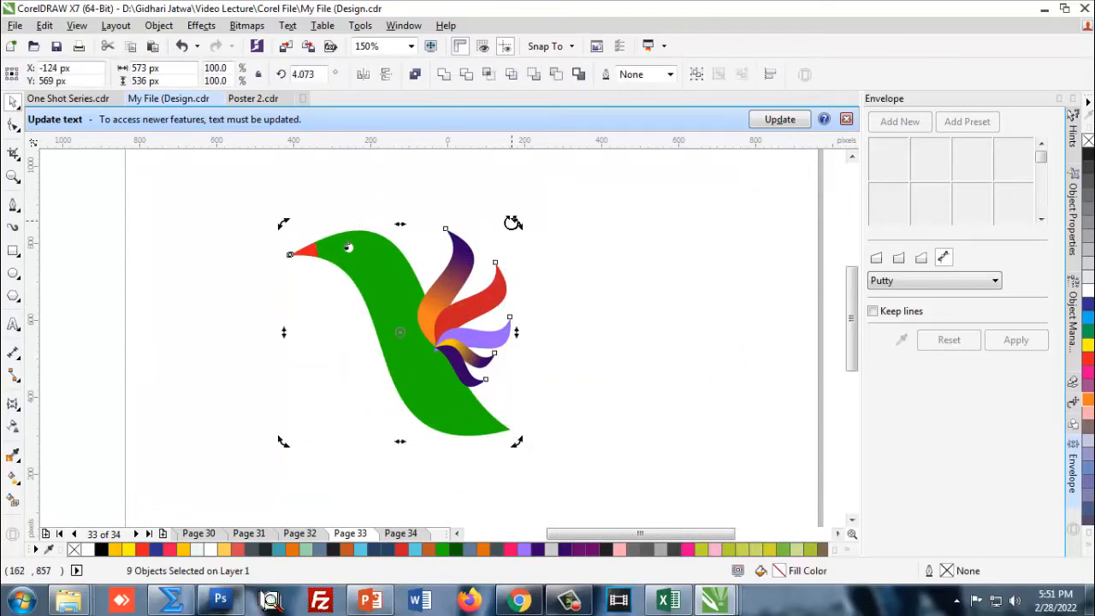
left_click_drag(516, 225, 487, 198)
left_click(629, 376)
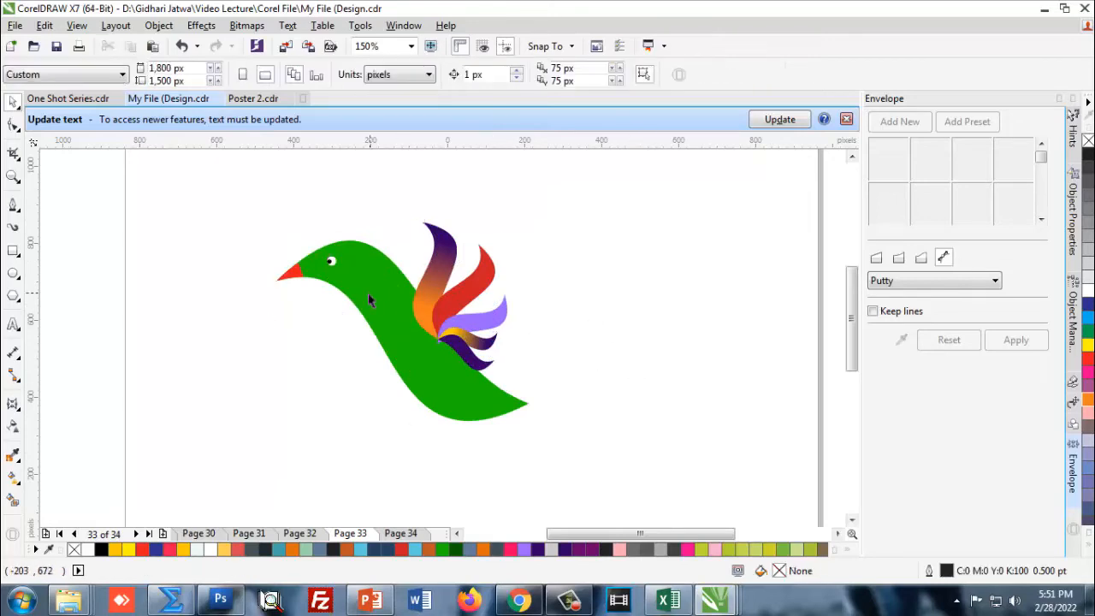
Select the whole bird and move it toward the page's upper left area
scroll(366, 300, "down", 1)
left_click_drag(327, 264, 481, 416)
left_click_drag(294, 232, 462, 370)
scroll(347, 311, "up", 1)
scroll(347, 311, "down", 1)
left_click_drag(346, 311, 321, 278)
left_click(475, 276)
scroll(360, 295, "up", 1)
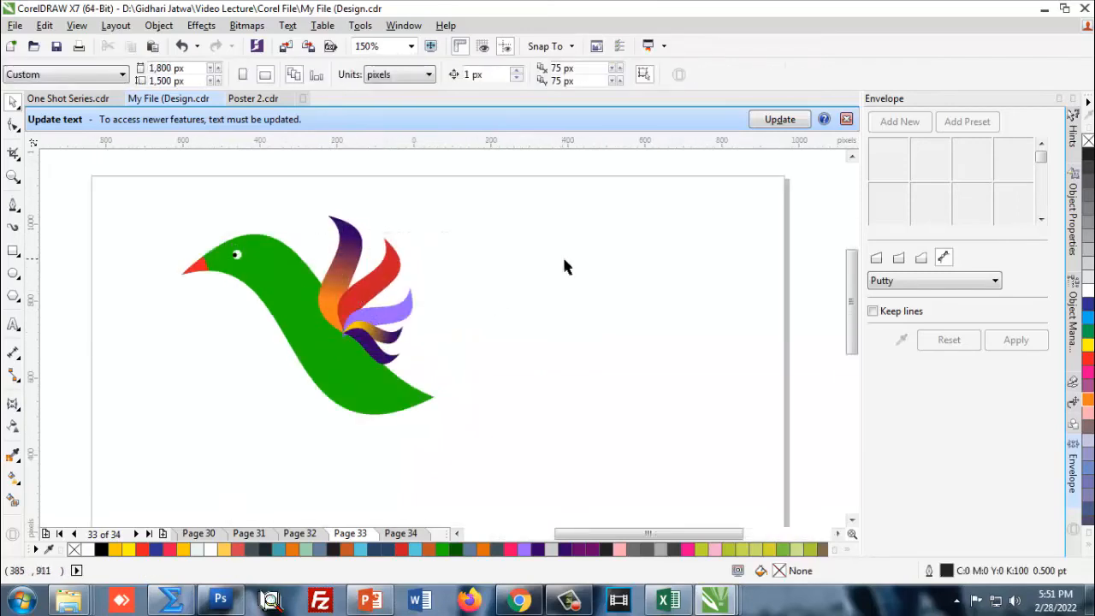
scroll(445, 333, "down", 1)
scroll(445, 333, "up", 1)
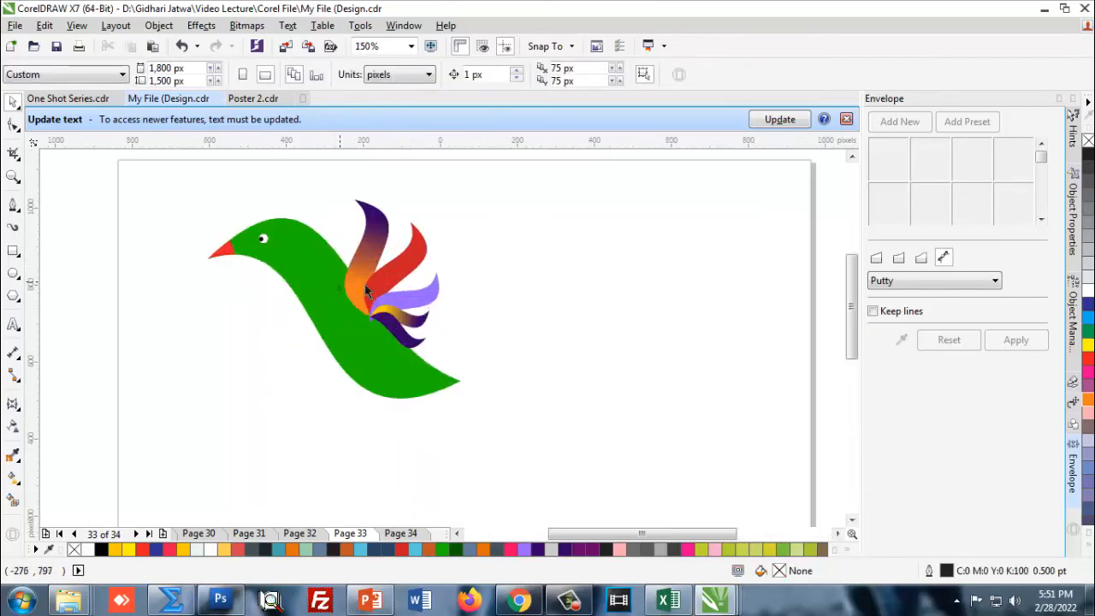
Draw a closed triangle about 185 by 150 px with the Bézier tool on the empty area below the beak
left_click(13, 205)
left_click(53, 240)
left_click(15, 208)
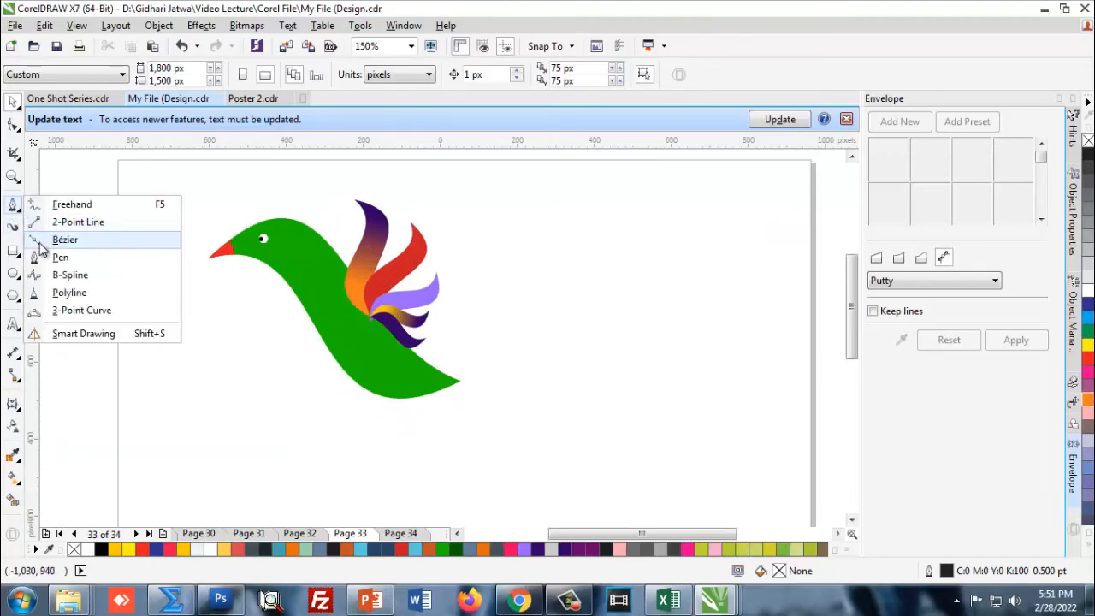
left_click(41, 242)
left_click(246, 321)
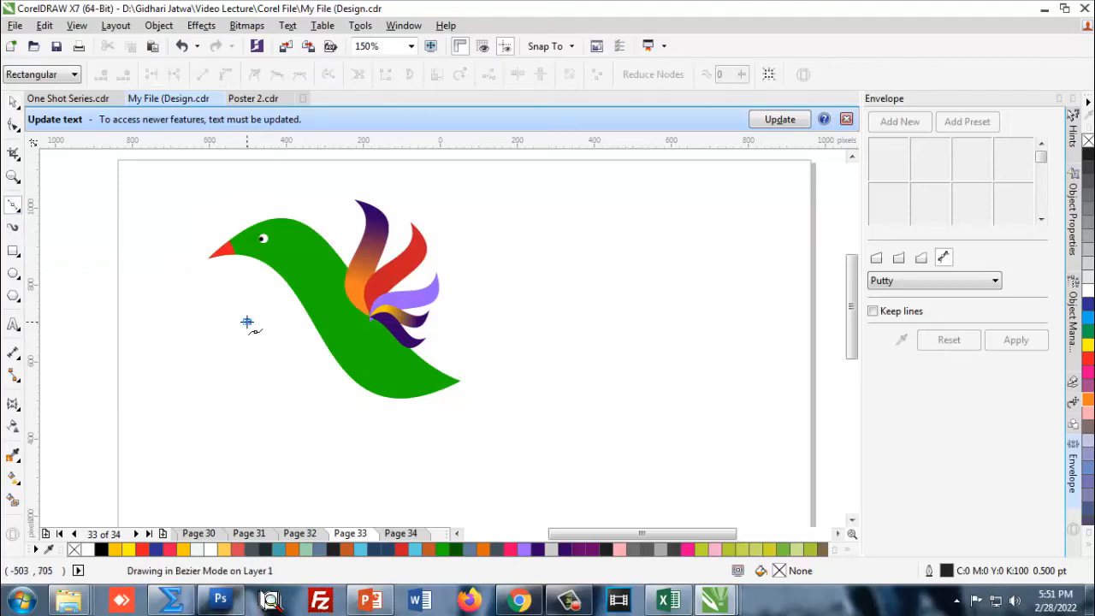
left_click(174, 369)
left_click(210, 377)
left_click(246, 320)
left_click(15, 104)
left_click(300, 344)
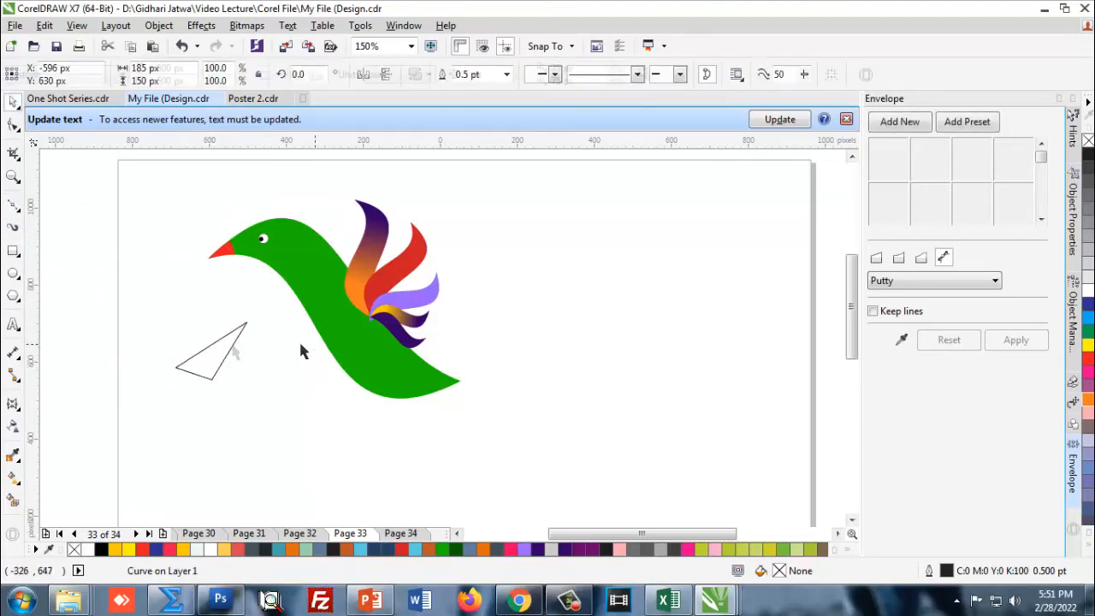
Convert the triangle's long upper side to a curve and bow it outward
scroll(194, 321, "up", 1)
left_click(242, 364)
key("F10")
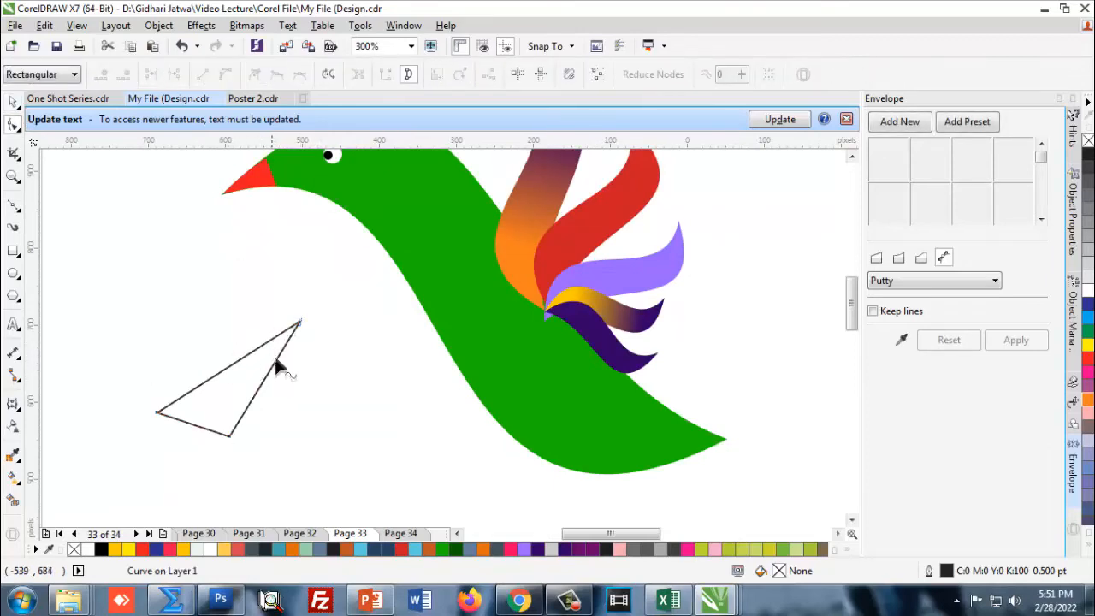
scroll(199, 387, "up", 1)
scroll(257, 316, "down", 1)
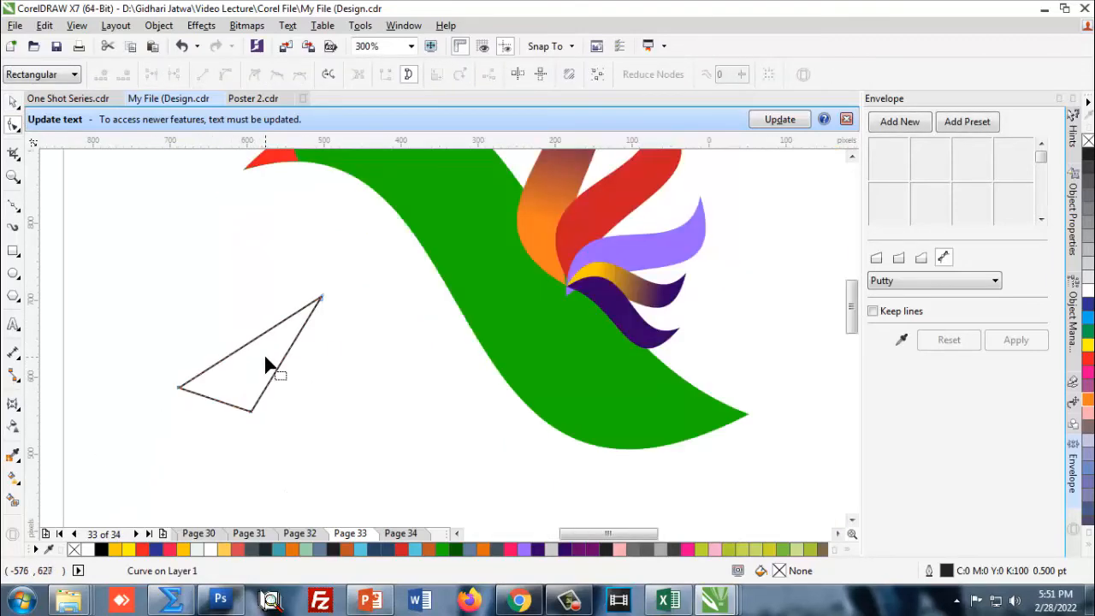
left_click(241, 345)
scroll(241, 345, "up", 1)
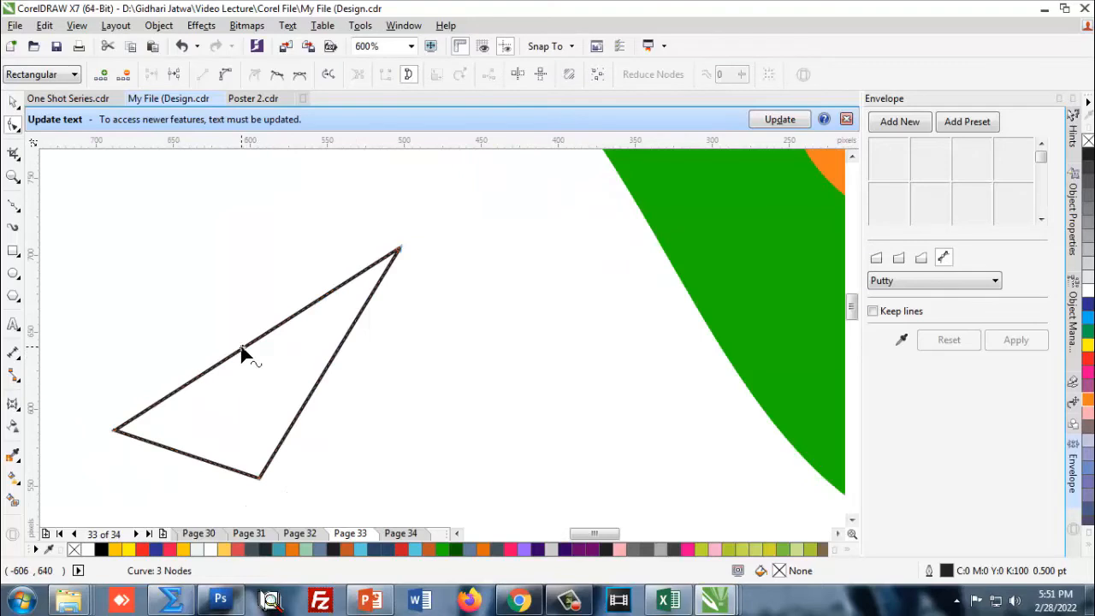
key("ctrl+z")
left_click(216, 45)
left_click(241, 323)
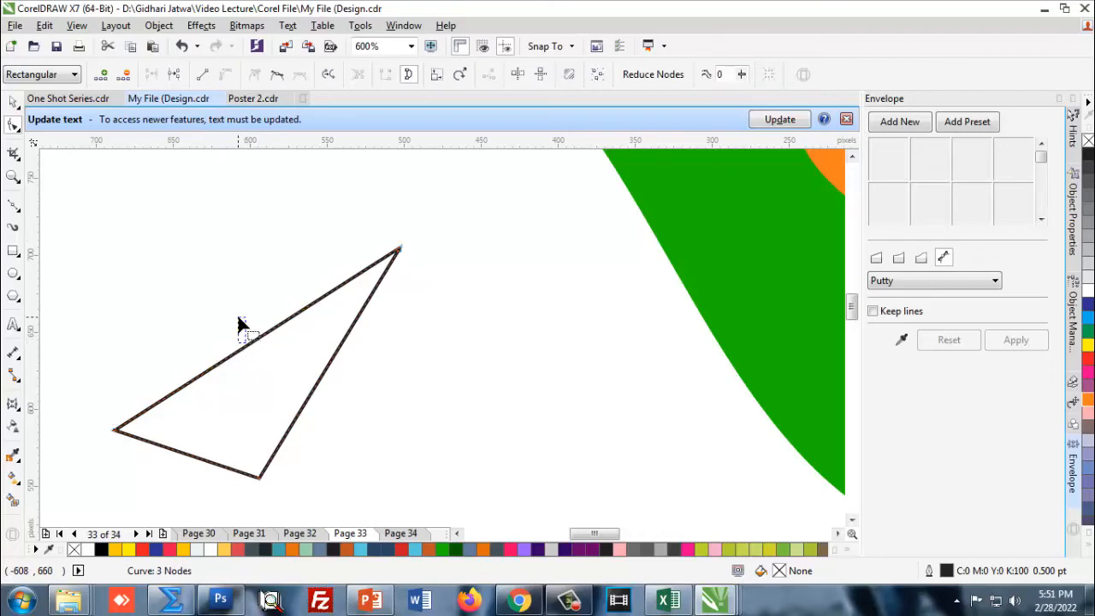
left_click(399, 252)
left_click_drag(262, 344, 251, 308)
Convert the triangle's lower long side to a curve and bend it inward, parallel to the bowed upper edge
left_click(314, 390)
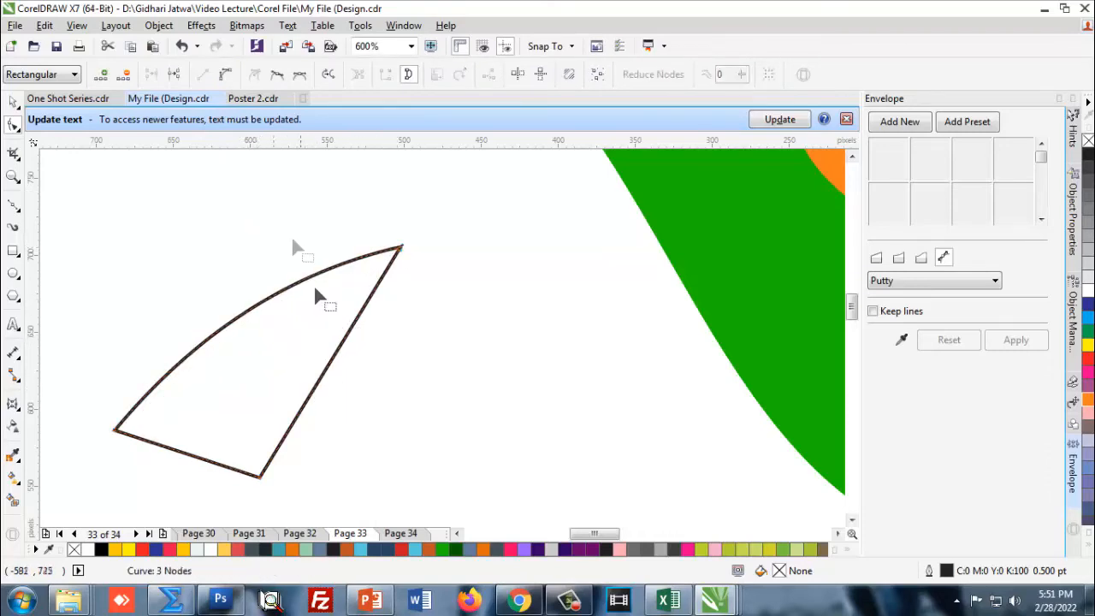
left_click(306, 378)
left_click(316, 382)
left_click(226, 75)
left_click_drag(323, 382, 281, 360)
Narrow the shape's base by moving its lower corner node inward, and adjust the inner edge's handles to form a slim tapering sliver
left_click_drag(256, 479, 208, 462)
left_click_drag(197, 350, 242, 392)
left_click_drag(207, 463, 181, 452)
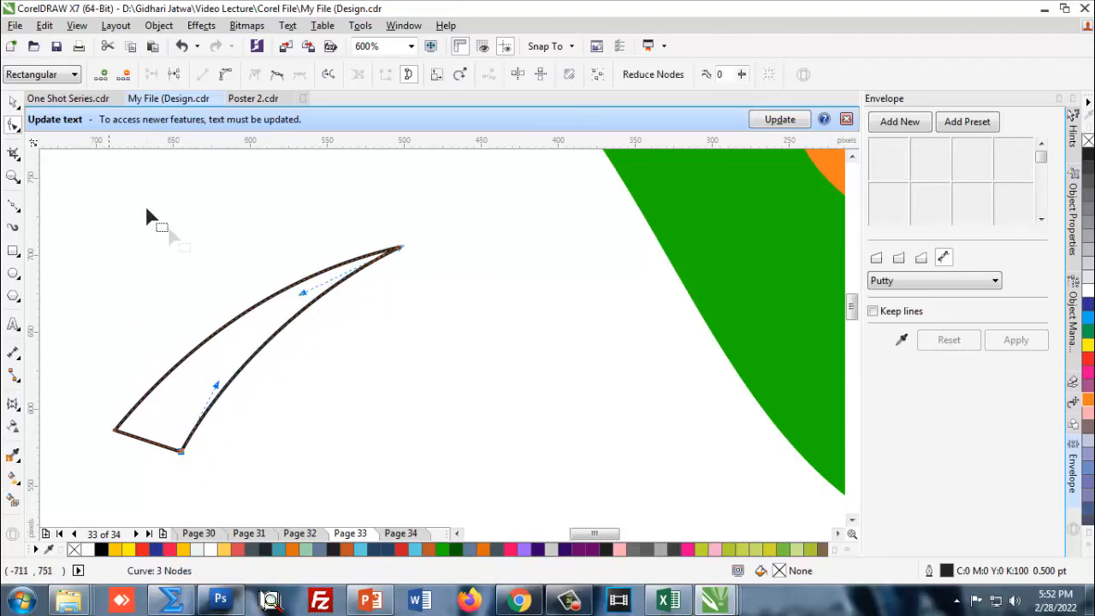
left_click_drag(185, 458, 155, 444)
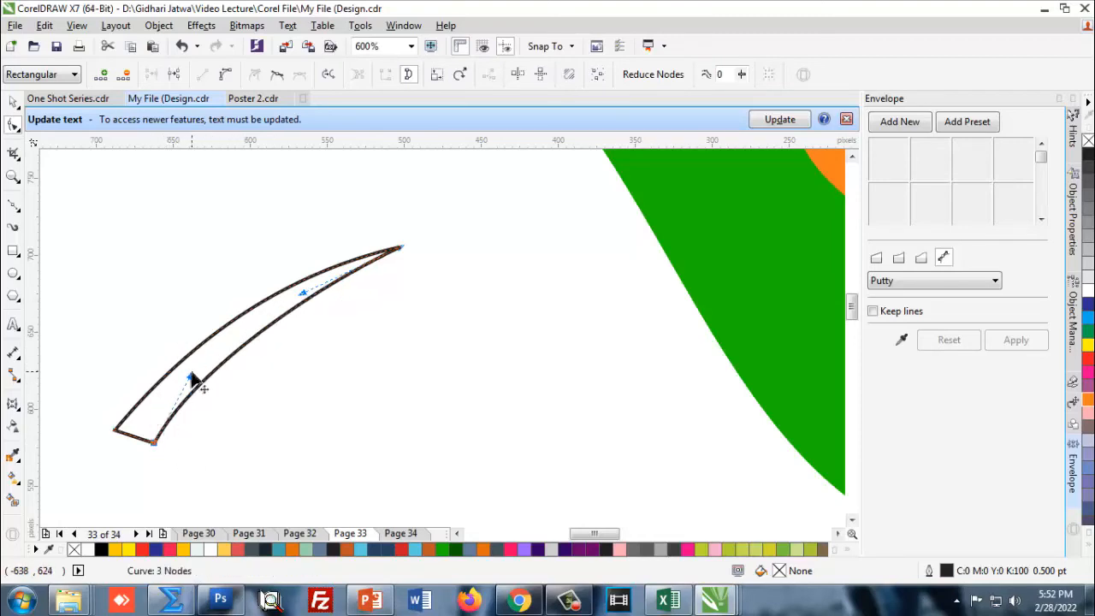
left_click_drag(190, 378, 185, 371)
left_click_drag(303, 293, 299, 292)
left_click_drag(188, 376, 214, 388)
left_click_drag(303, 294, 290, 295)
Fill the sliver with Sea Green and remove its outline
left_click(15, 101)
scroll(144, 254, "down", 2)
left_click(170, 261)
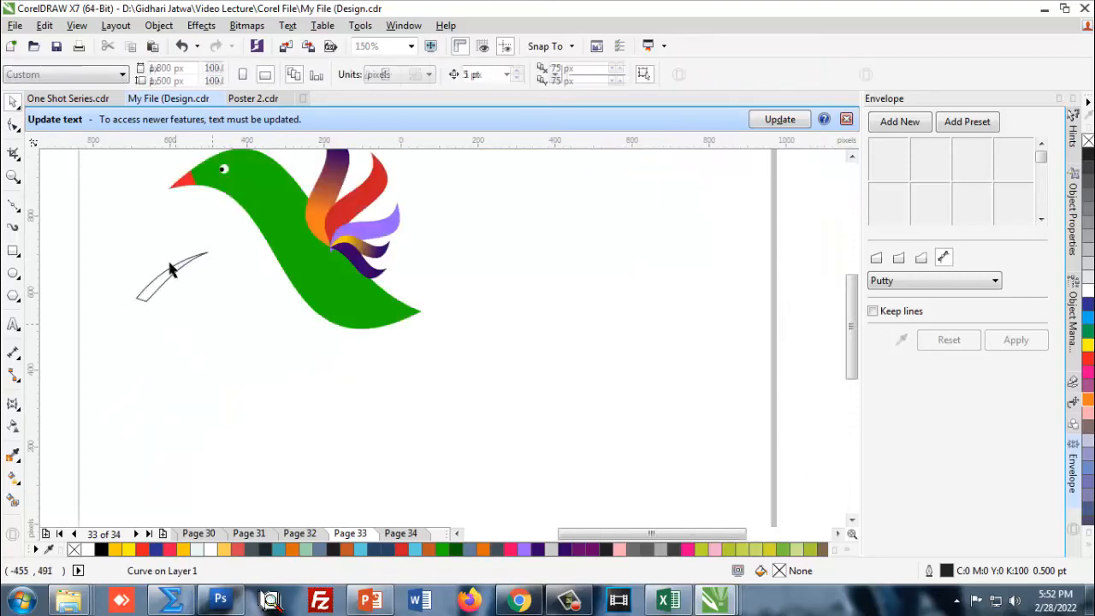
left_click(169, 266)
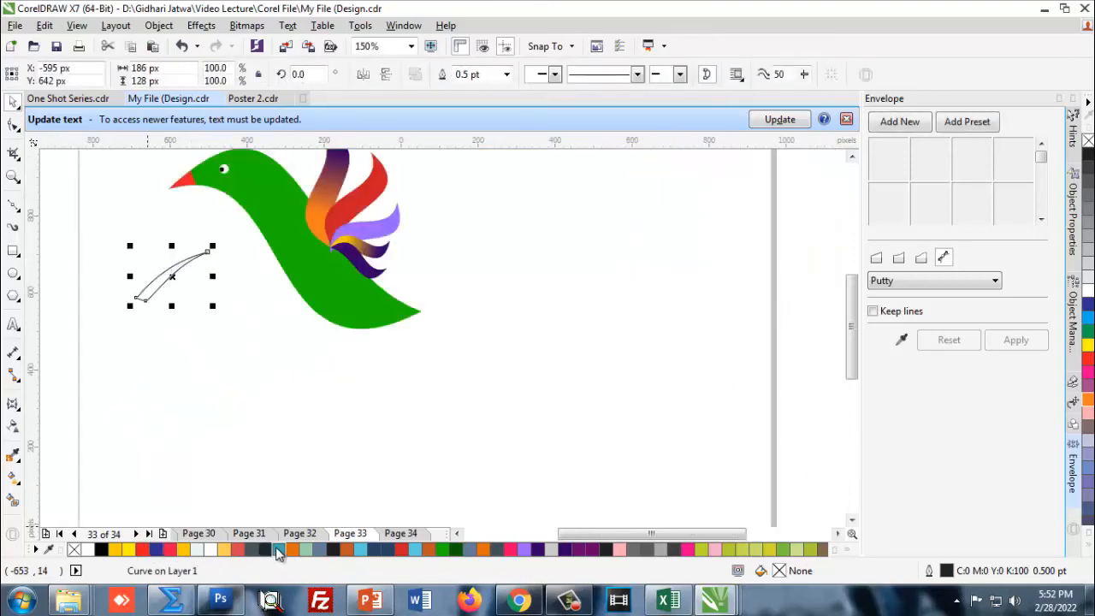
left_click(278, 548)
right_click(73, 549)
Scale the Sea Green sliver to about 148 by 101 px and move it between the orange and red wing feathers
left_click(189, 217)
left_click_drag(188, 215, 180, 258)
left_click(173, 306)
left_click_drag(208, 349, 454, 234)
scroll(177, 287, "up", 1)
scroll(365, 336, "down", 1)
scroll(457, 244, "up", 1)
left_click_drag(347, 334, 408, 274)
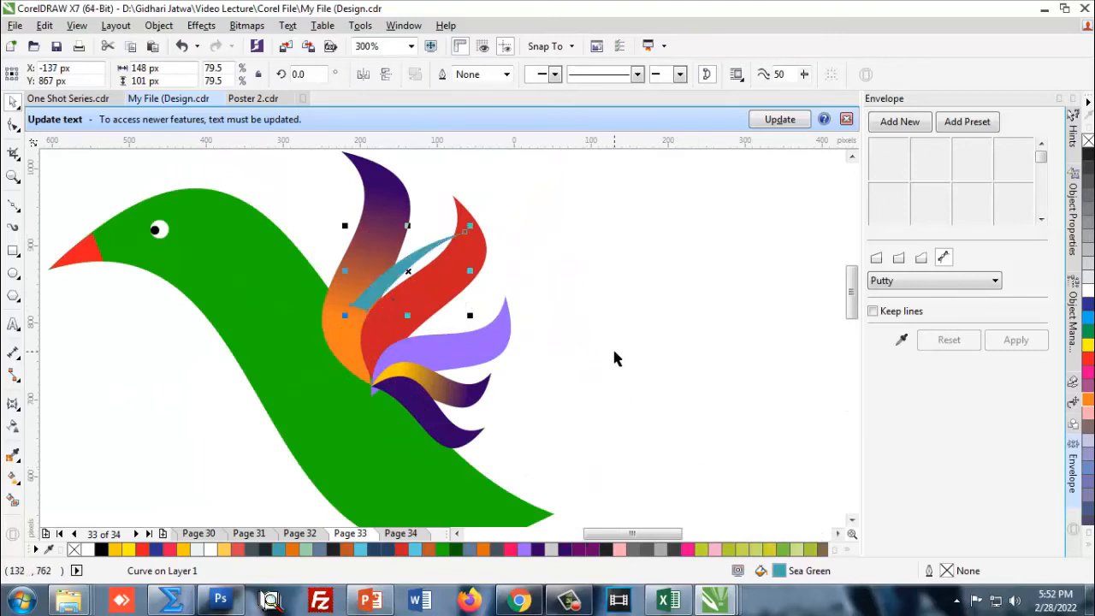
Shrink the sliver to about 60% and rotate it to about 14.6° so it follows the gap between the orange and red feathers
scroll(462, 265, "up", 1)
left_click_drag(525, 376, 496, 357)
left_click_drag(489, 231, 468, 214)
left_click_drag(406, 274, 367, 330)
Add a copy of the sliver rotated to about 322.6° and place it between the red and lilac feathers
scroll(414, 327, "down", 3)
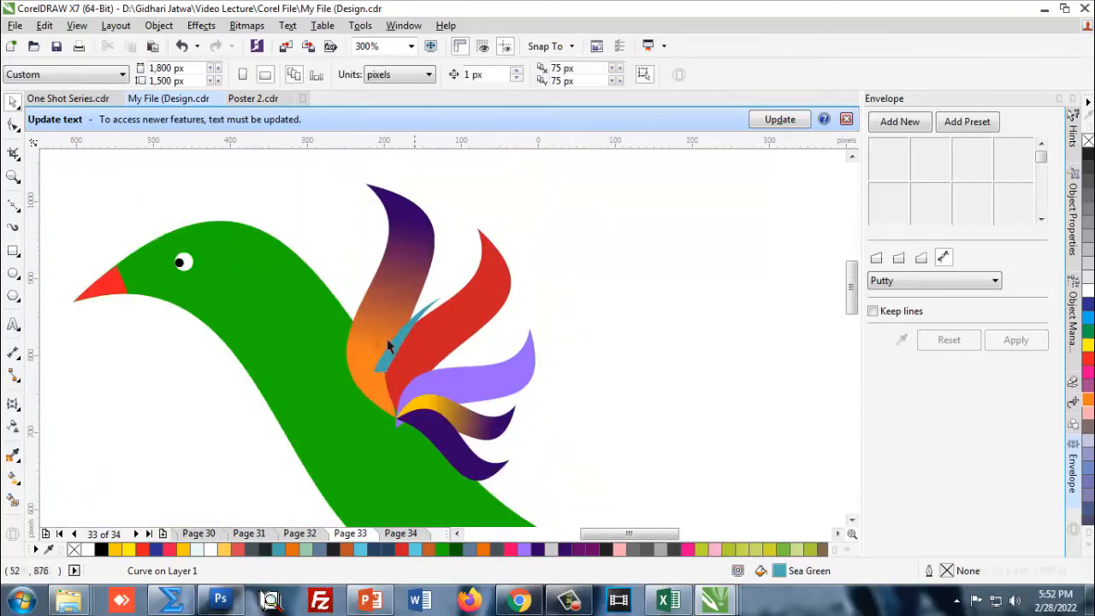
scroll(399, 331, "up", 2)
scroll(376, 331, "up", 1)
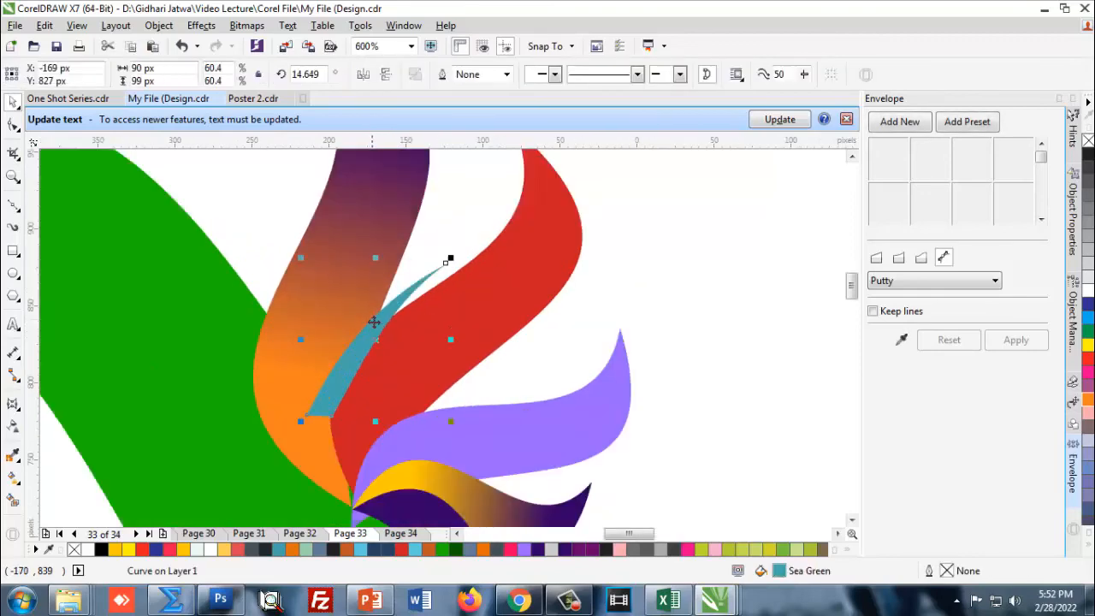
scroll(377, 319, "down", 1)
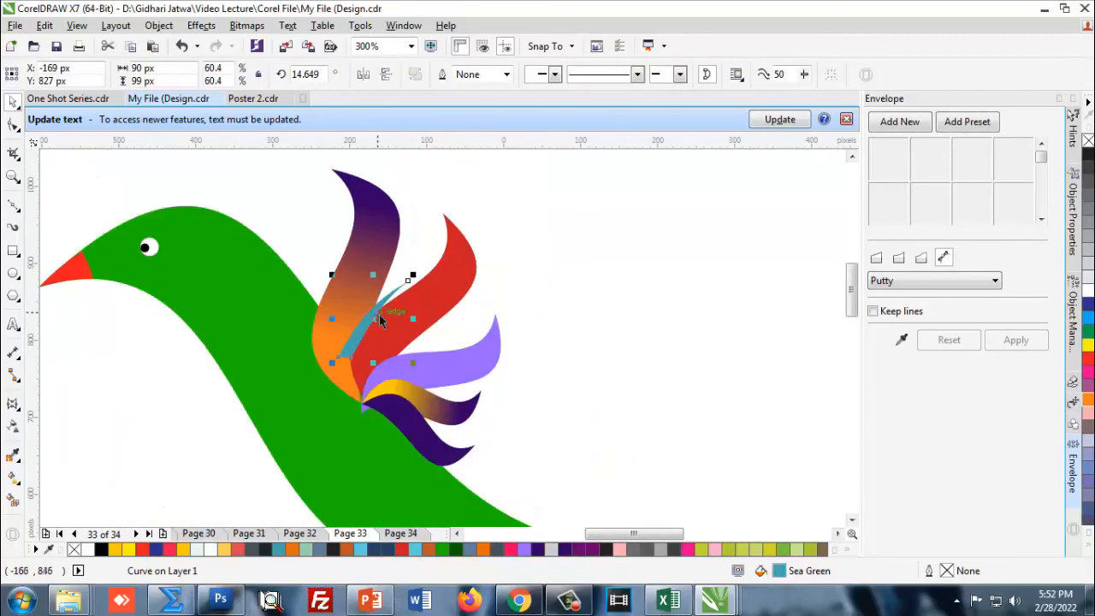
scroll(370, 316, "up", 1)
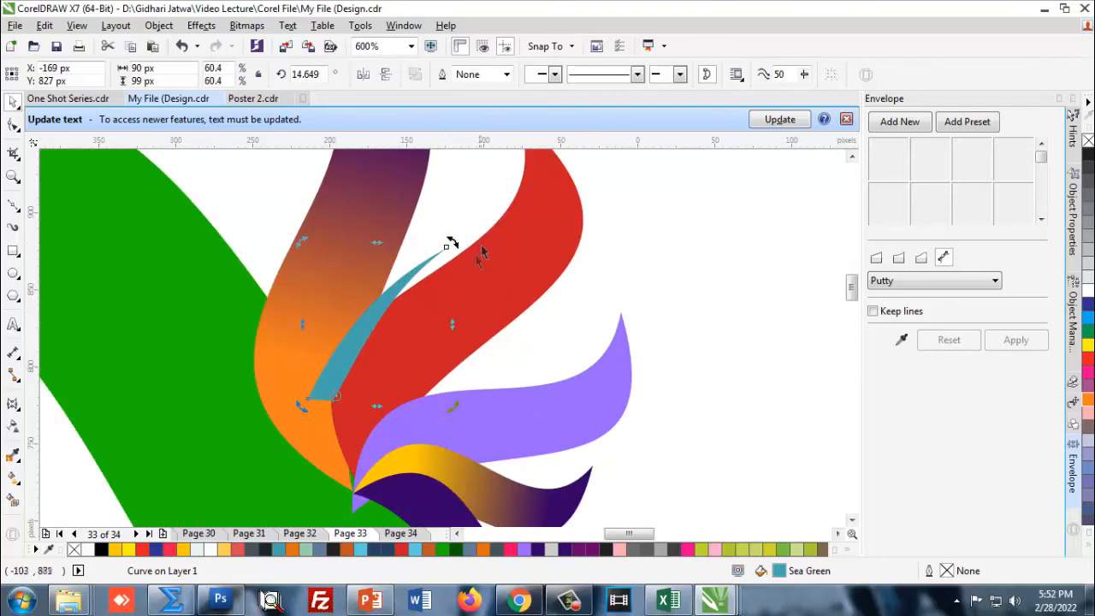
left_click_drag(449, 241, 519, 372)
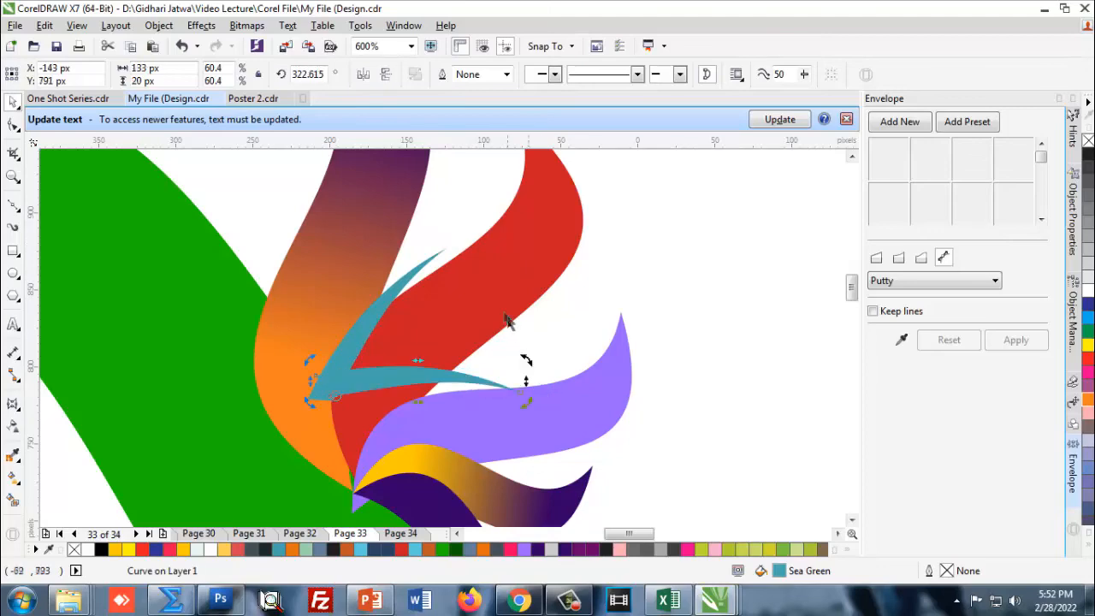
scroll(473, 272, "down", 1)
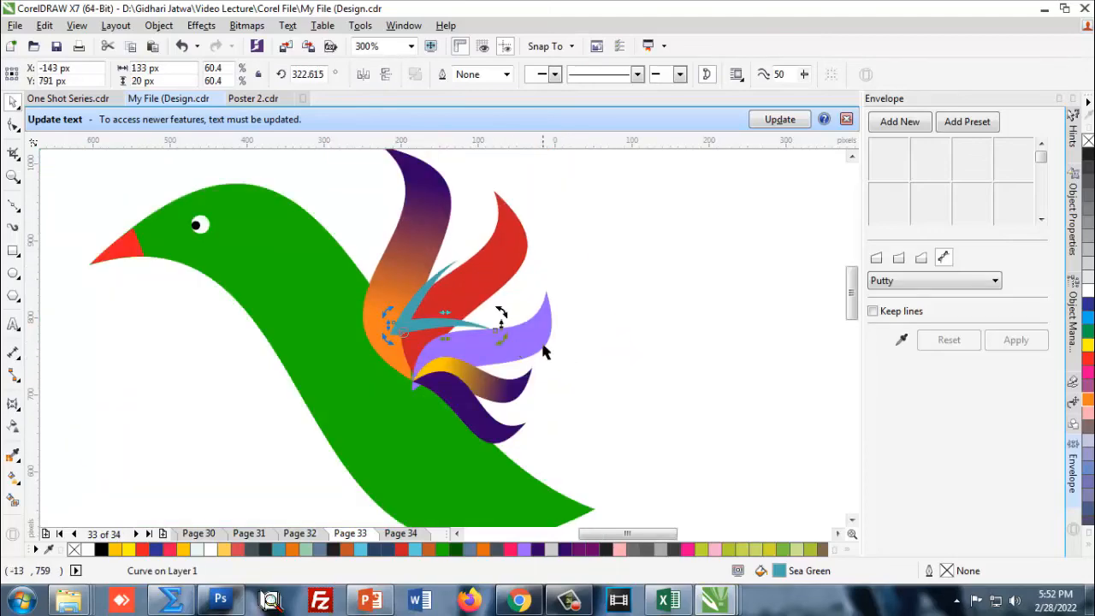
scroll(432, 323, "up", 1)
scroll(428, 321, "up", 1)
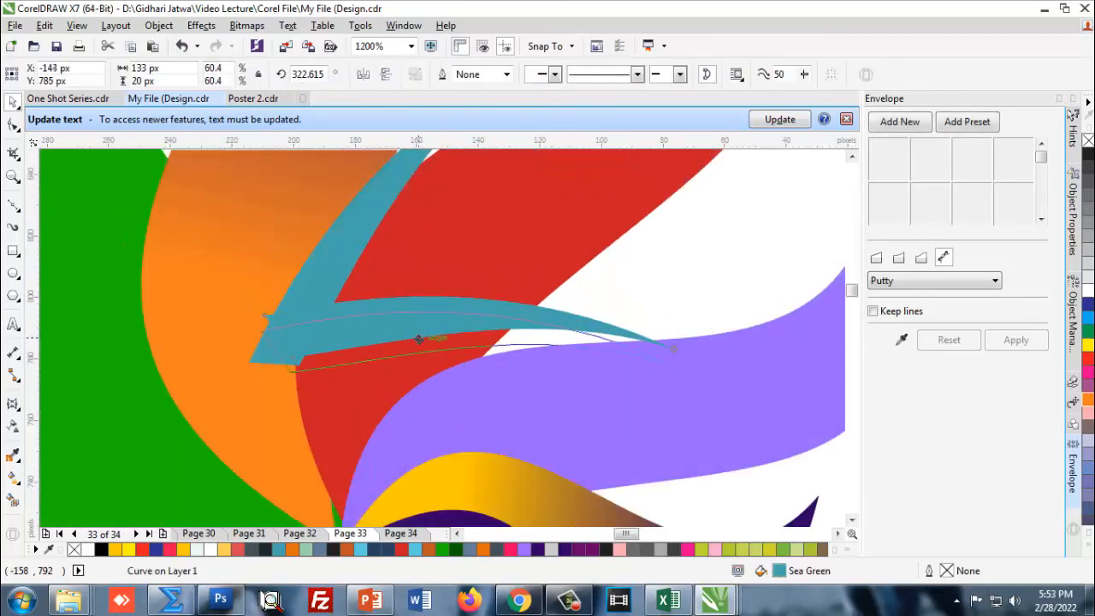
scroll(417, 342, "down", 2)
key("Escape")
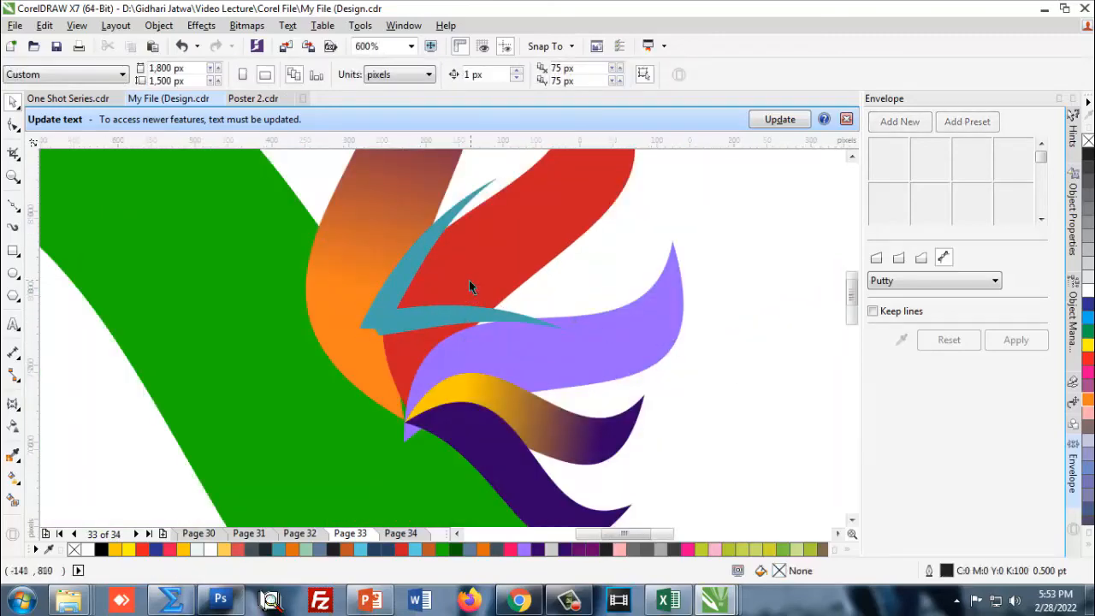
Copy the lower Sea Green sliver down to the gap between the lilac and gold feathers
scroll(472, 283, "down", 1)
scroll(490, 295, "up", 2)
left_click(462, 289)
scroll(456, 289, "up", 1)
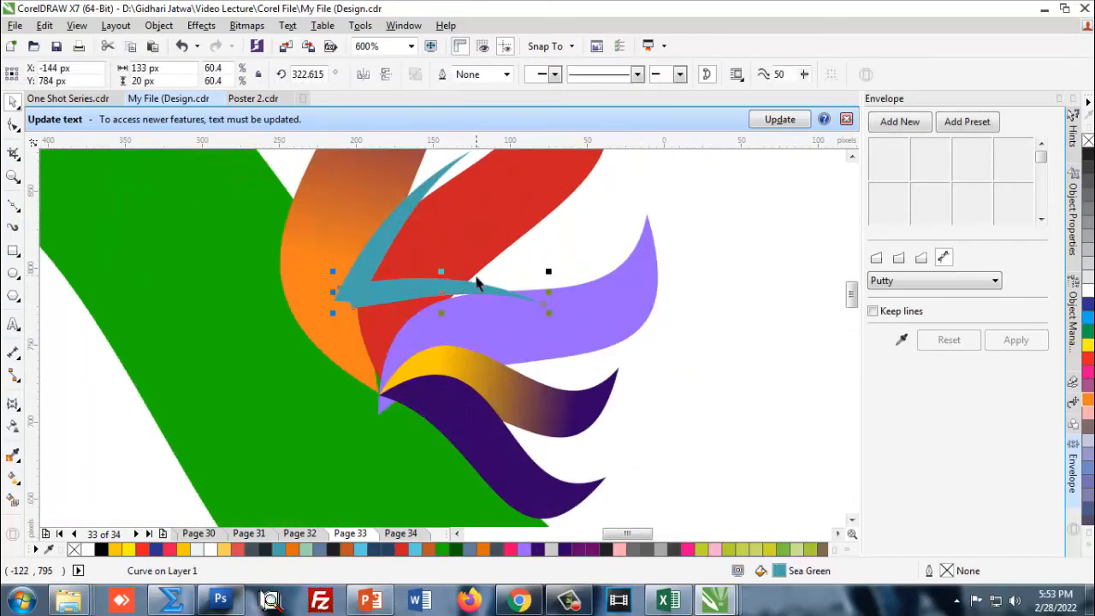
left_click_drag(417, 305, 420, 330)
scroll(432, 338, "down", 2)
scroll(426, 317, "up", 2)
scroll(393, 327, "down", 2)
left_click(467, 327)
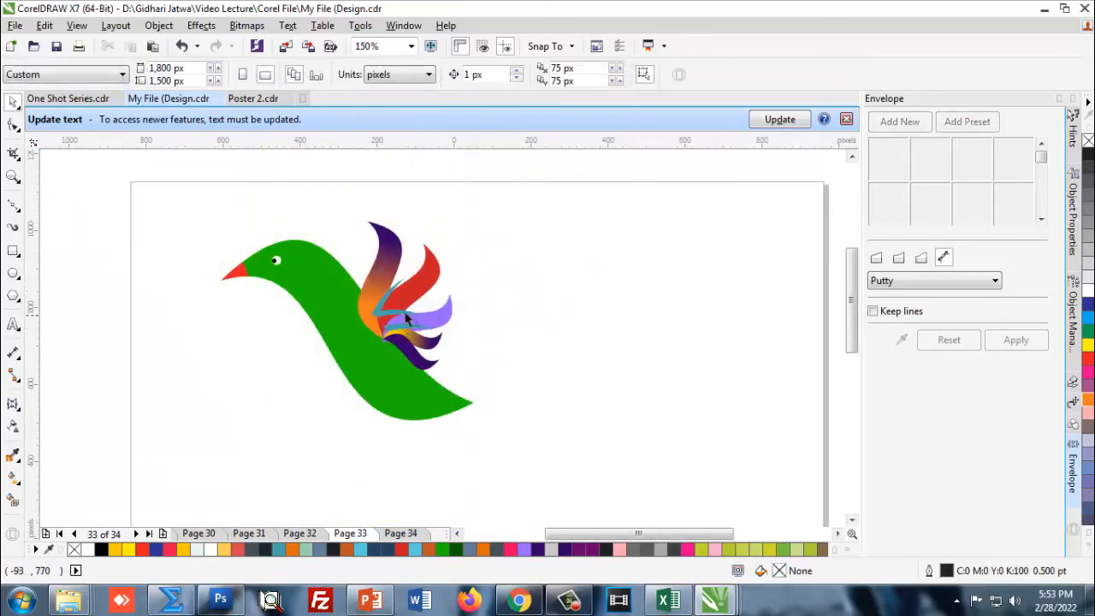
Place another copy of the sliver lower, over the gold and dark purple feathers
scroll(407, 318, "up", 1)
left_click(423, 343)
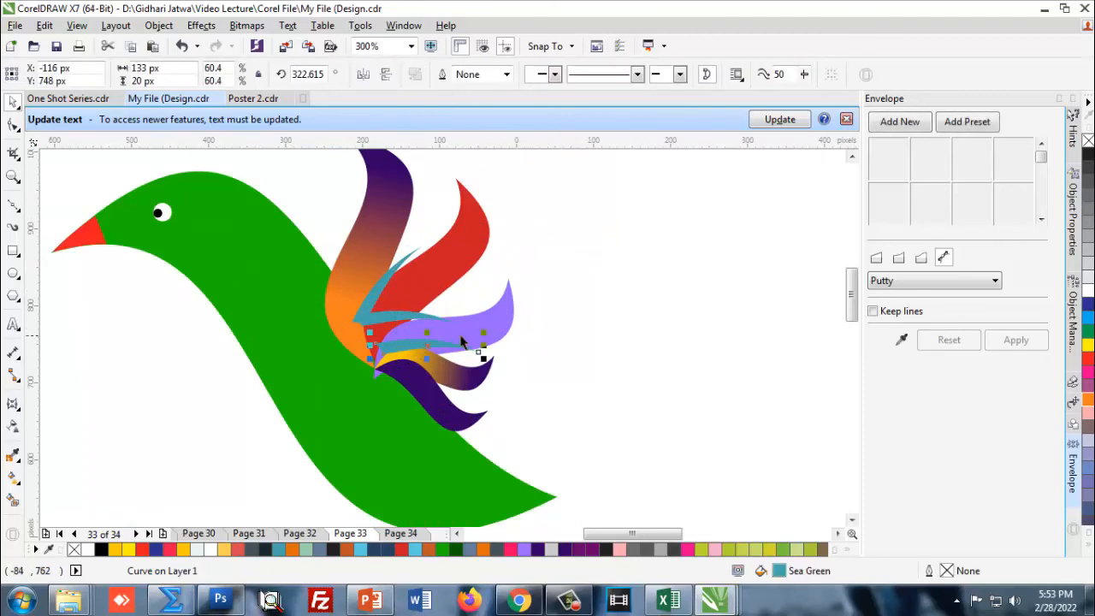
scroll(437, 359, "up", 1)
left_click_drag(401, 331, 393, 373)
right_click(393, 373)
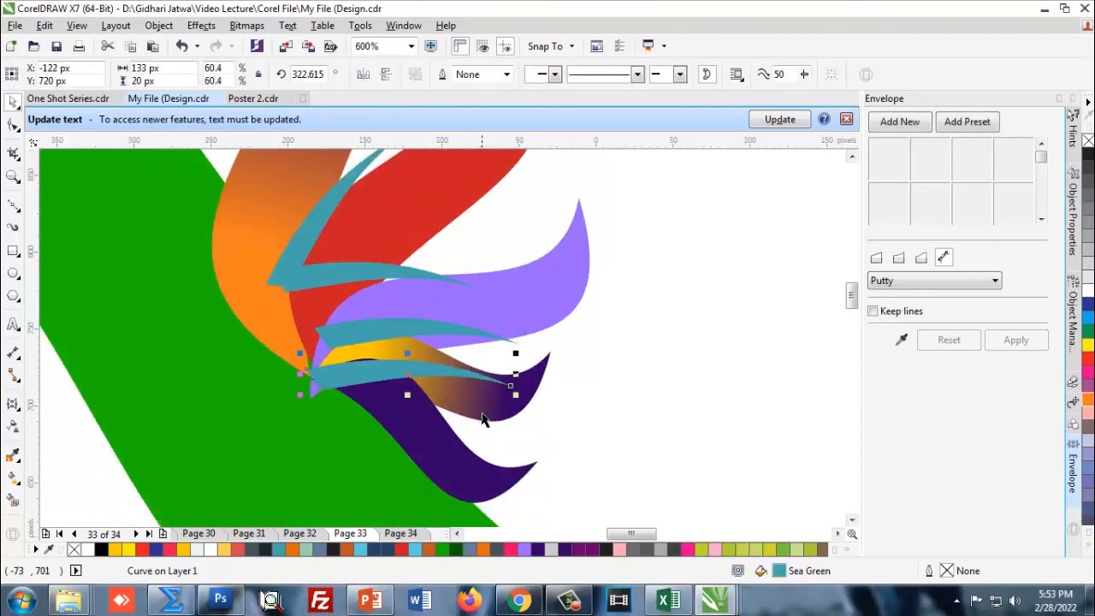
Shrink the lowest sliver to about 31% and rotate it to about 311.5° along the edge between the gold and dark purple feathers
left_click_drag(518, 396, 459, 419)
left_click(391, 375)
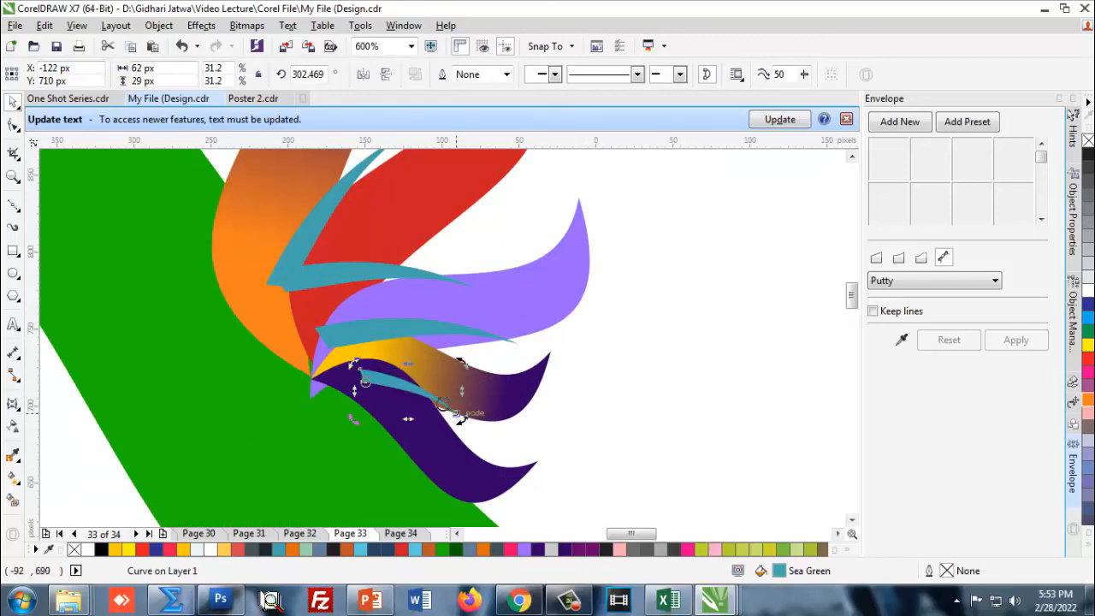
left_click(408, 386)
left_click_drag(408, 385, 388, 377)
left_click(407, 379)
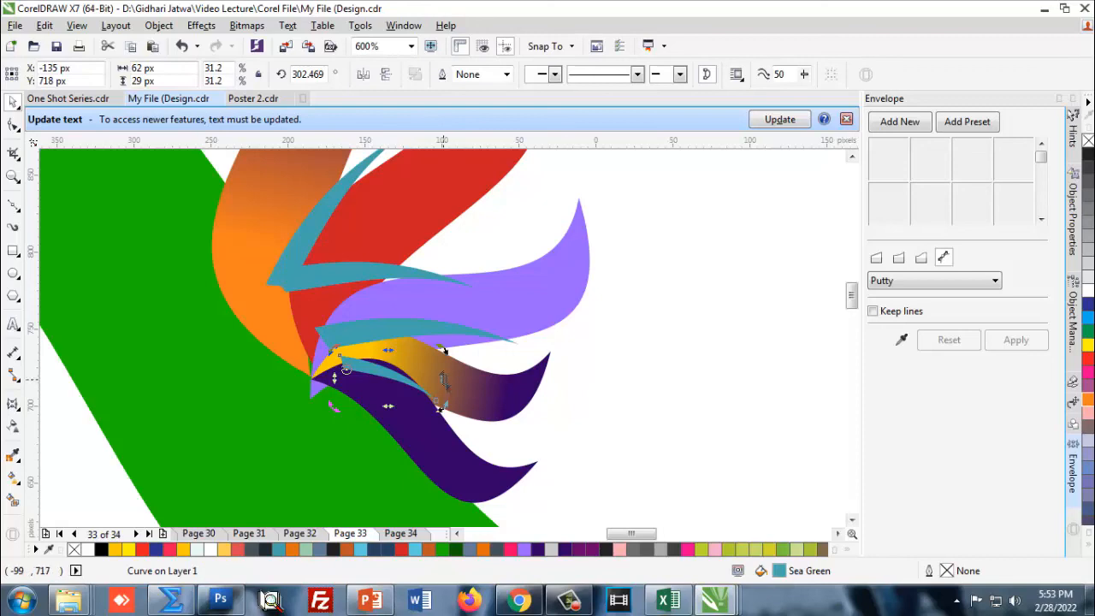
mouse_move(444, 412)
left_mouse_down()
mouse_move(457, 405)
mouse_move(448, 395)
left_mouse_up()
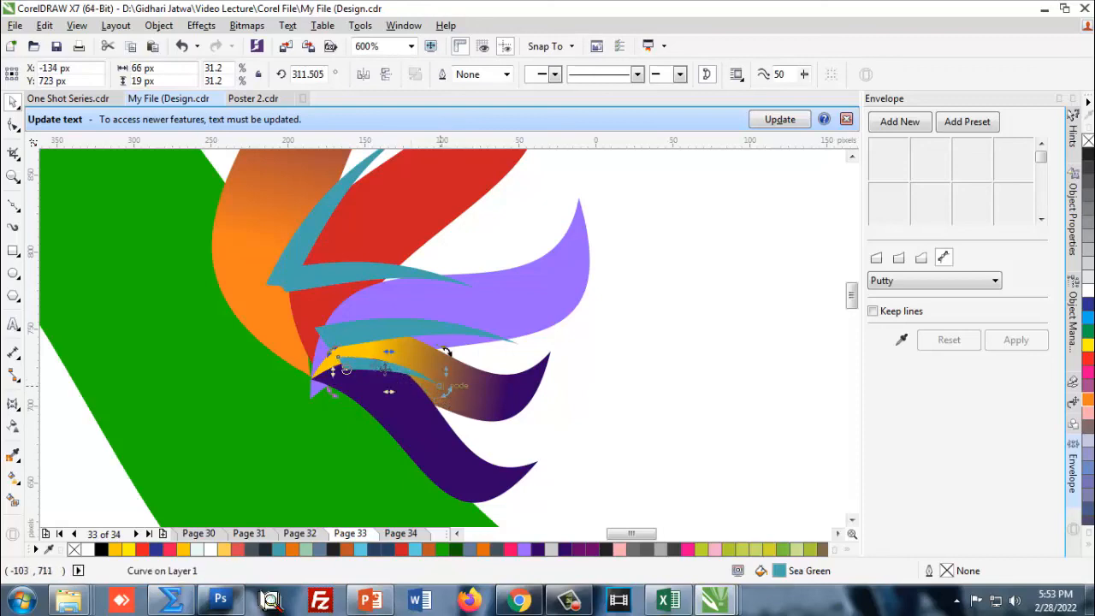
Select all the bird's objects and rotate them counter-clockwise to about 25.4°
scroll(352, 347, "down", 2)
left_click(501, 389)
scroll(419, 309, "down", 1)
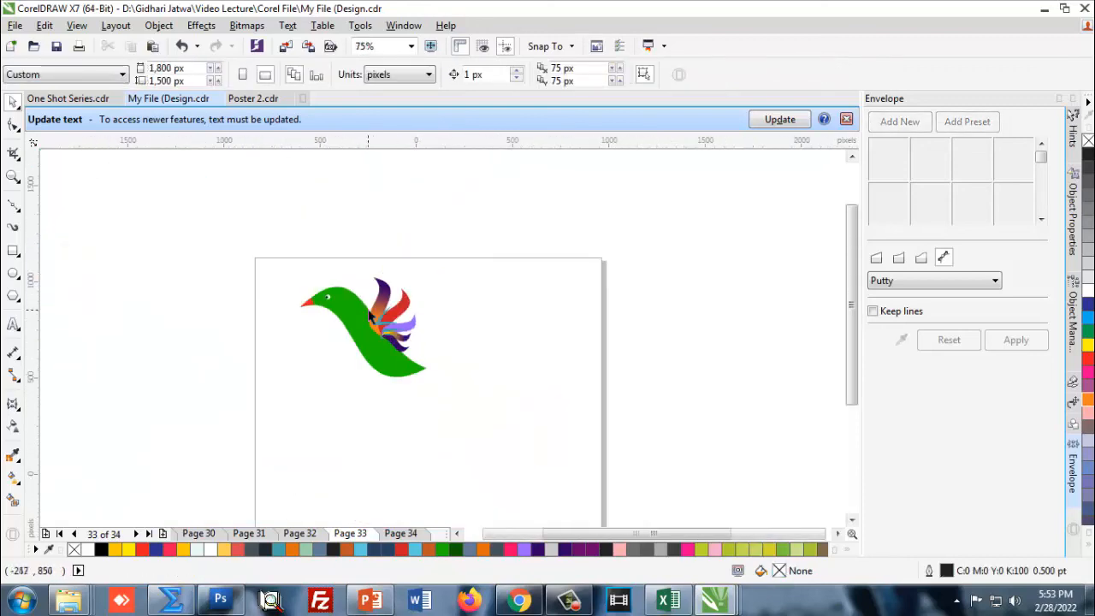
left_click_drag(285, 246, 464, 423)
scroll(390, 310, "up", 1)
left_click(390, 309)
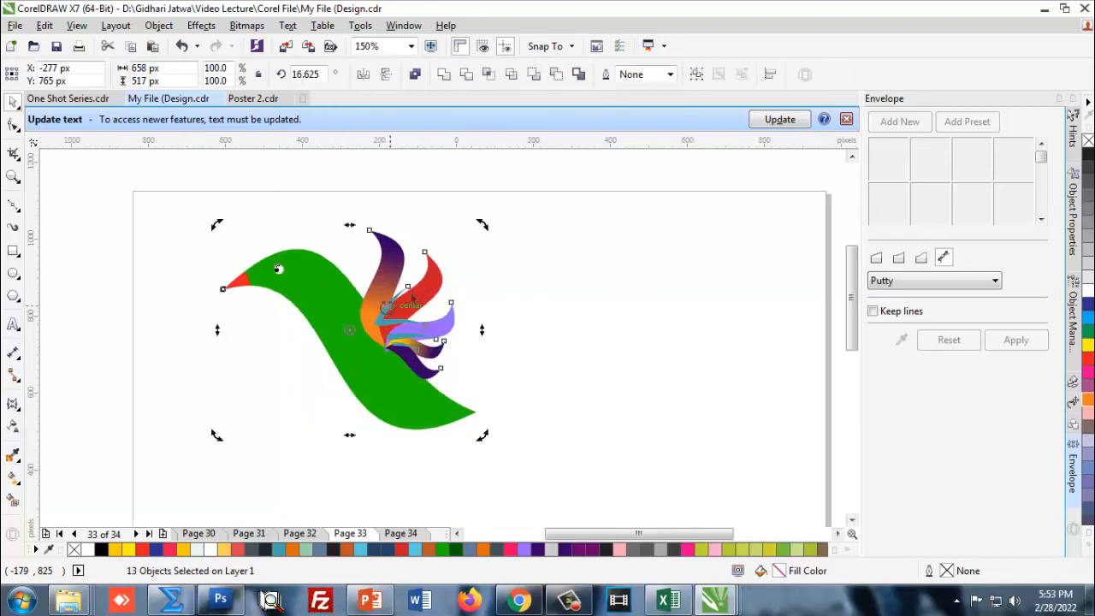
left_click_drag(479, 225, 459, 217)
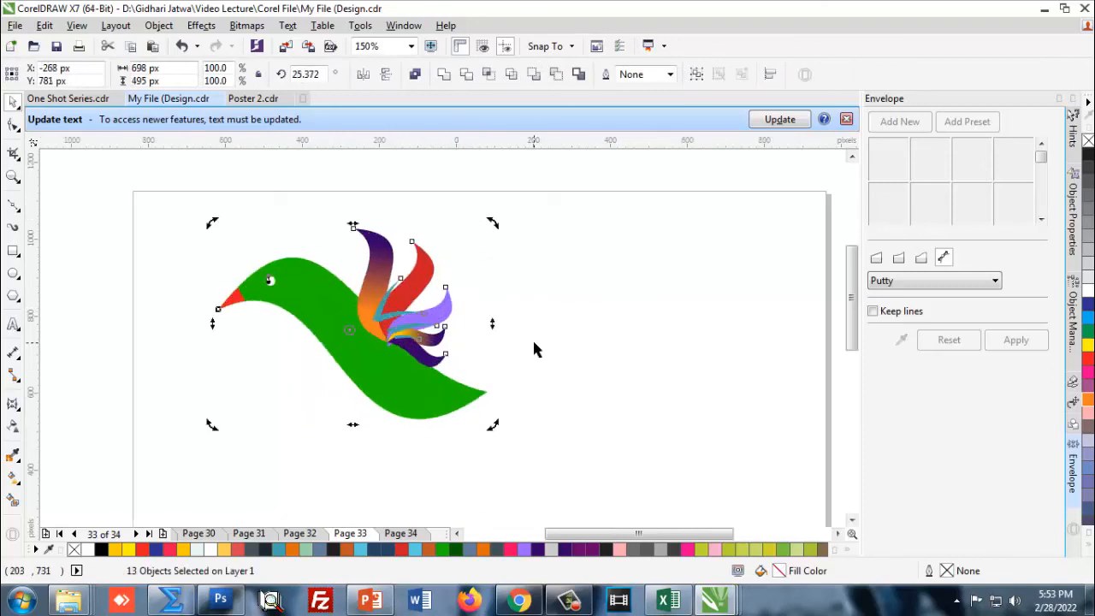
left_click(532, 345)
Rotate the whole bird clockwise so its beak lifts and its body stands more upright
scroll(317, 352, "down", 1)
scroll(321, 346, "up", 1)
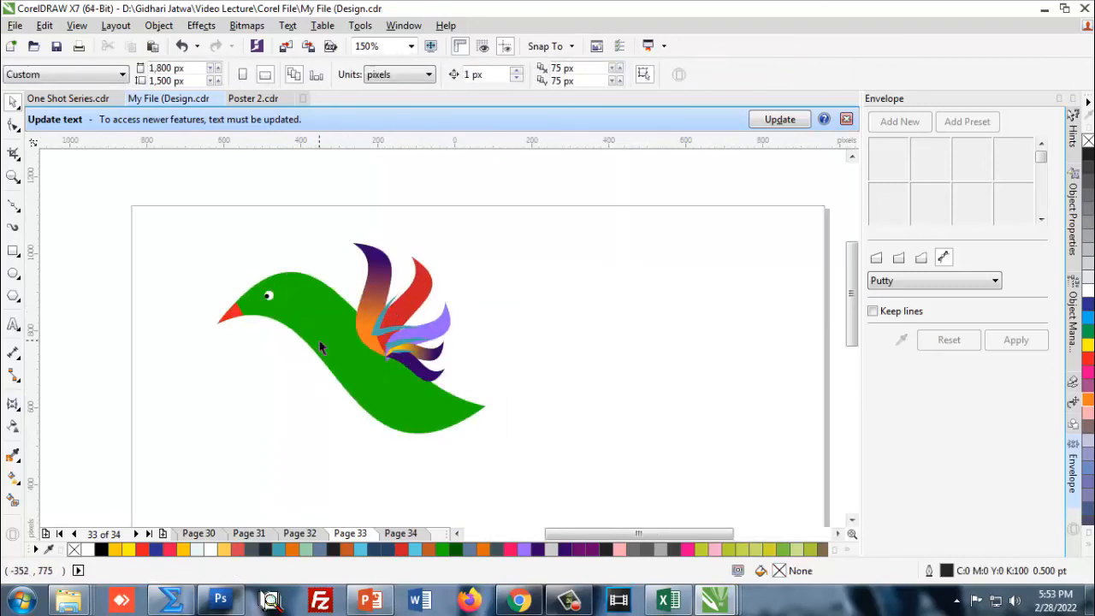
scroll(466, 372, "down", 1)
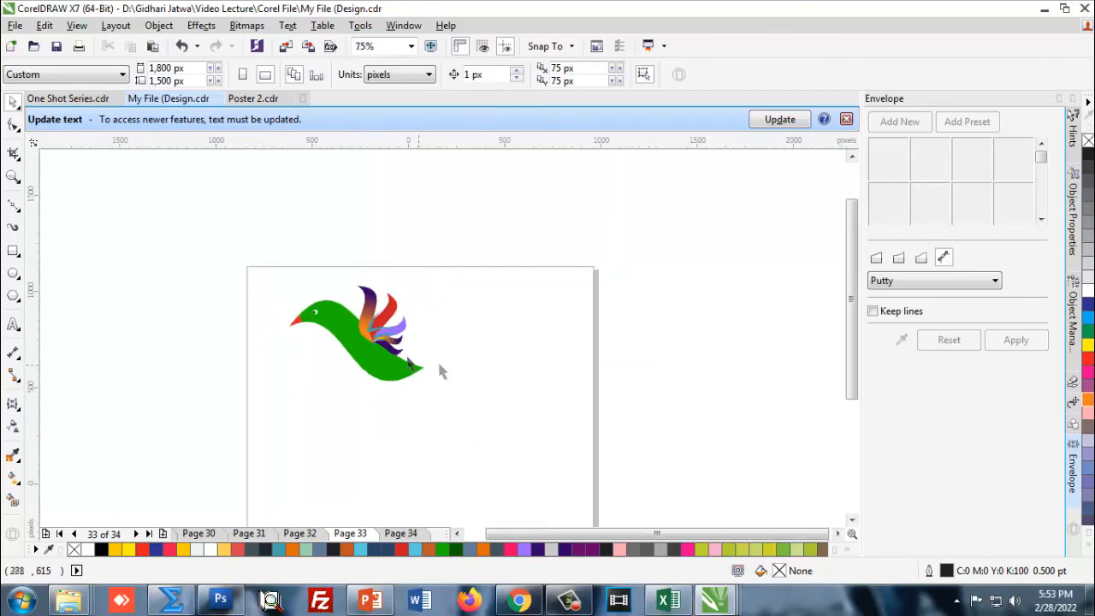
scroll(371, 330, "up", 2)
scroll(358, 314, "down", 1)
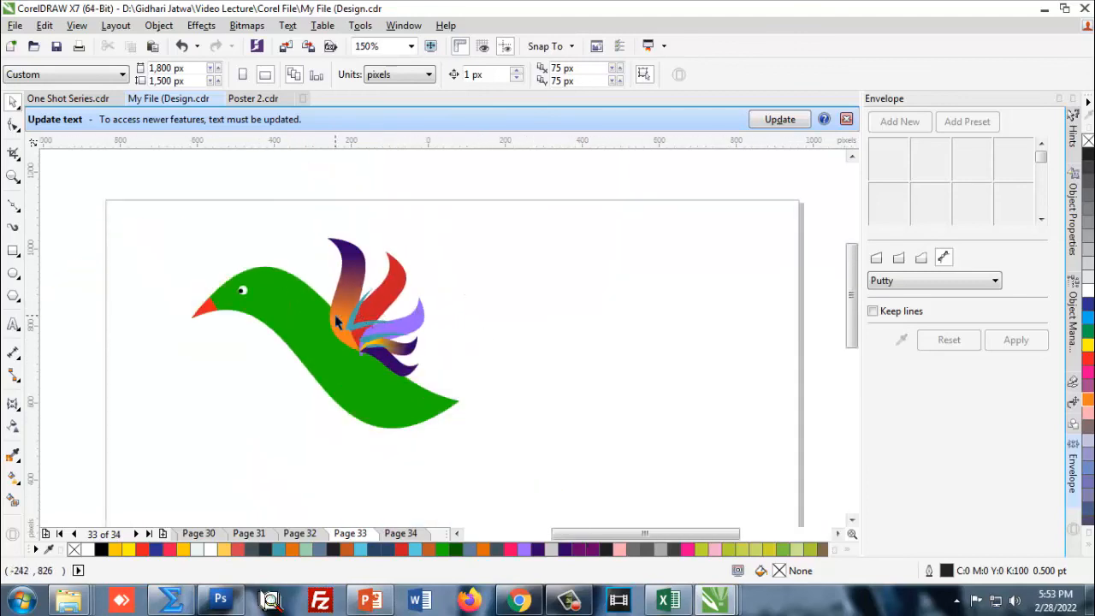
scroll(407, 332, "down", 1)
left_click(404, 376)
left_click(402, 370)
left_click_drag(405, 277, 422, 304)
left_click(419, 310)
Select all 13 objects of the bird and group them
scroll(325, 294, "up", 1)
scroll(315, 290, "down", 1)
left_click_drag(258, 251, 418, 420)
key("ctrl+g")
key("Escape")
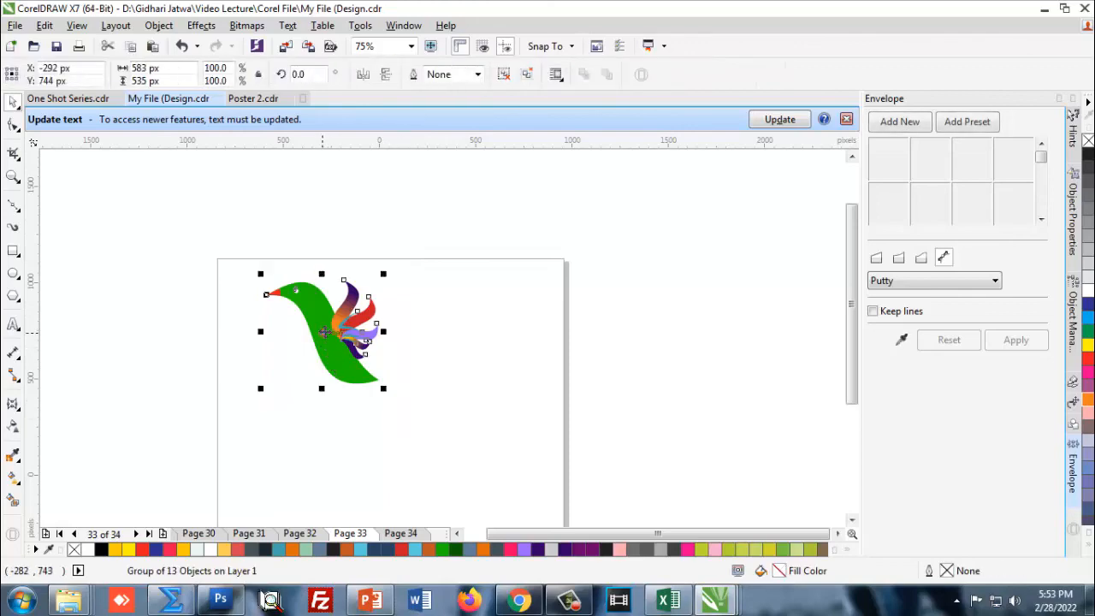